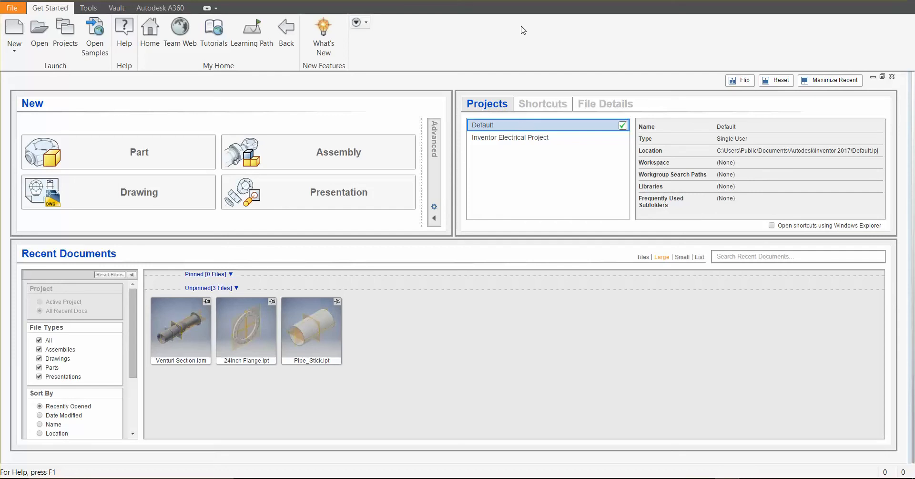
# Create a new part document
pyautogui.click(14, 47)
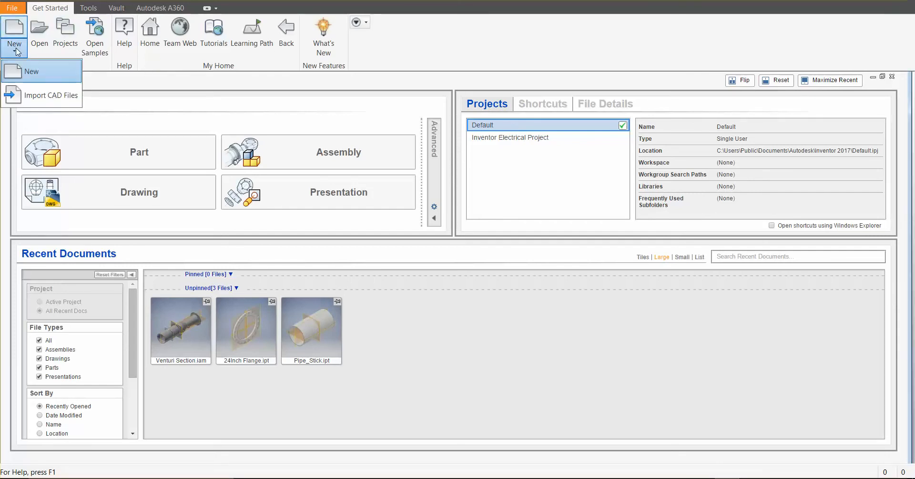
pyautogui.click(45, 155)
pyautogui.click(44, 157)
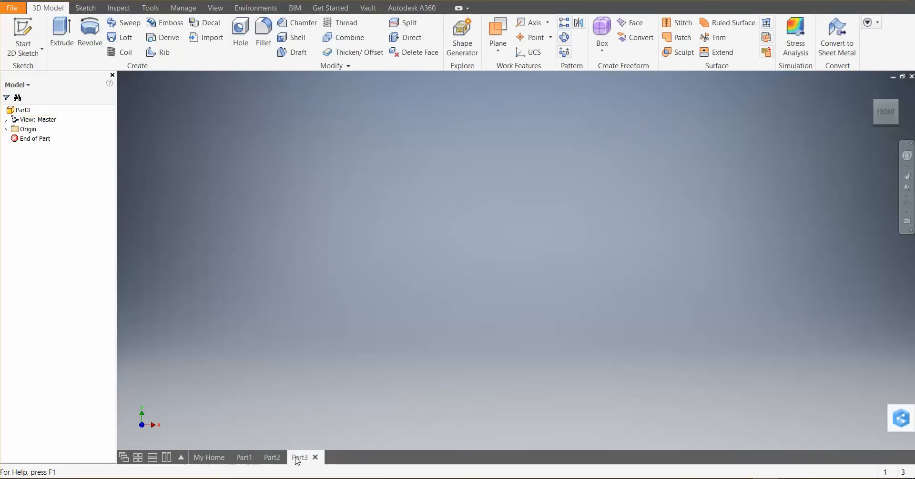
# Close the extra documents Part2 and Part3, leaving only Part1 open
pyautogui.click(246, 458)
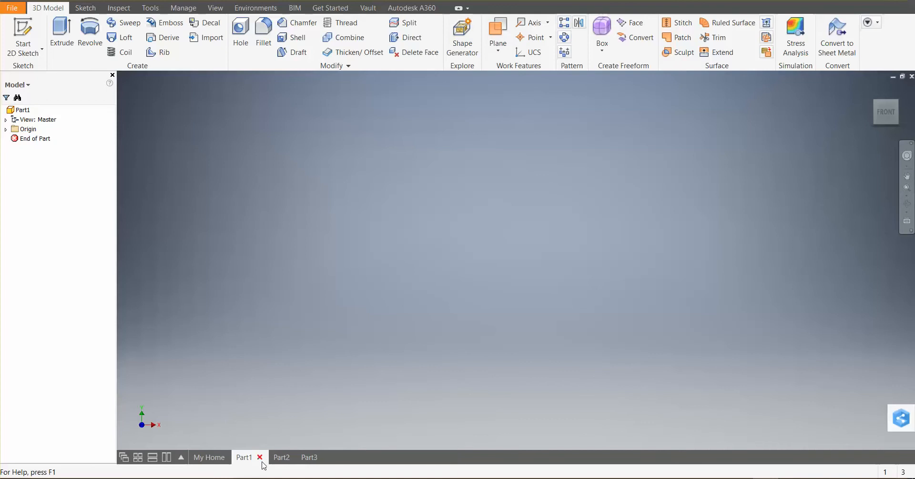
pyautogui.click(272, 458)
pyautogui.click(288, 458)
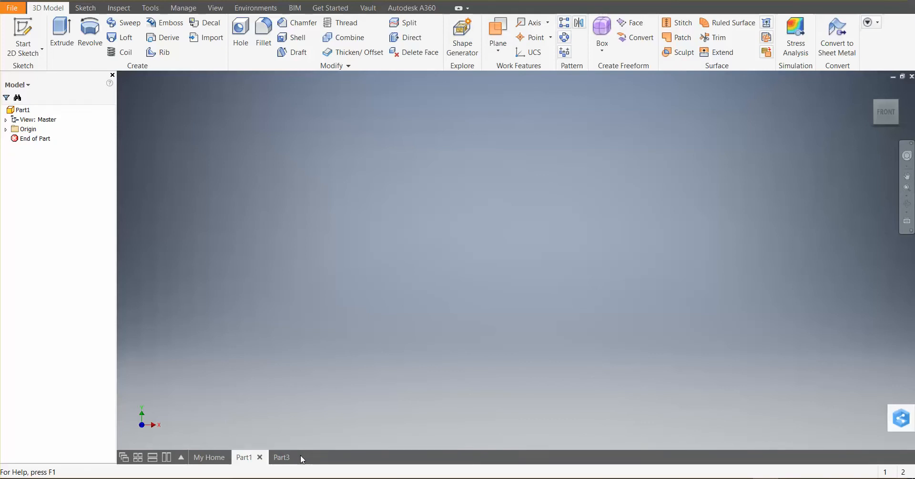
pyautogui.click(287, 457)
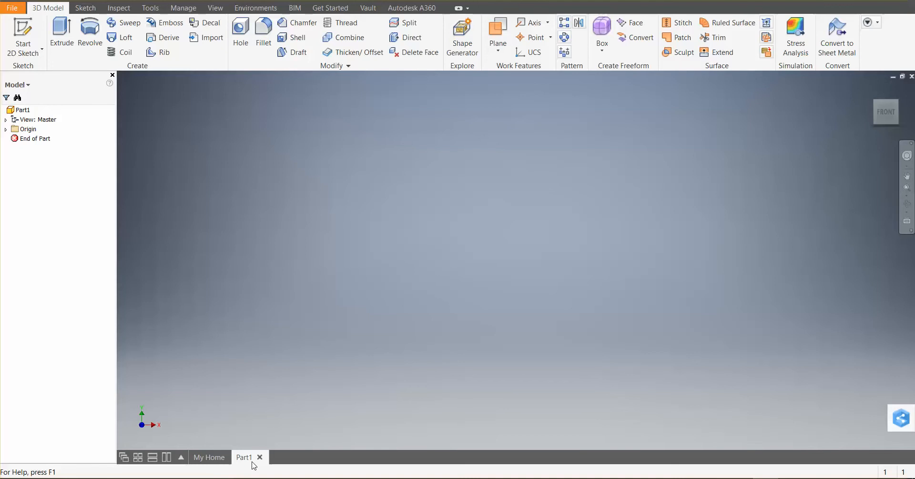
# Close Adobe Photoshop Lightroom, Adobe Dreamweaver and one more program running in the background
pyautogui.rightClick(530, 477)
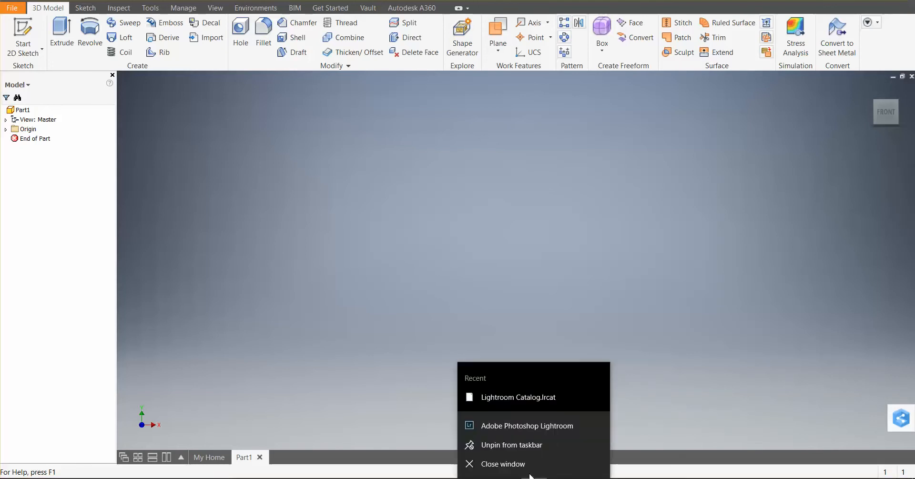
pyautogui.click(528, 466)
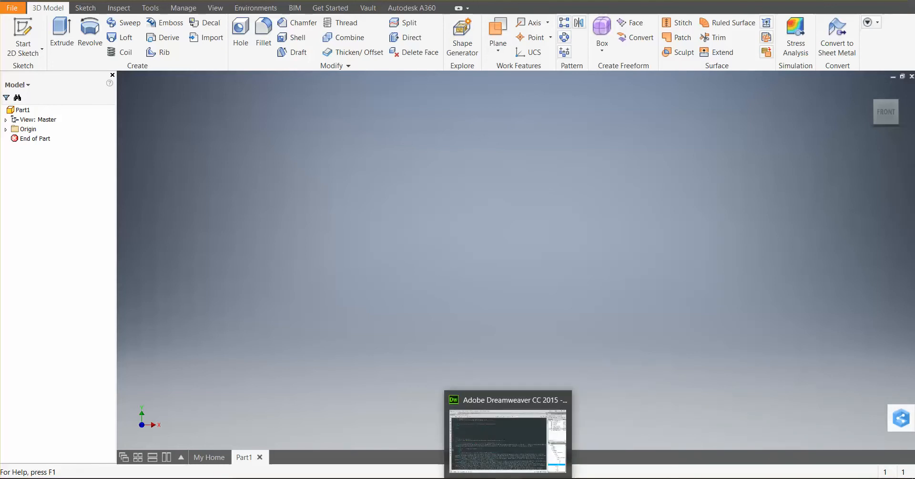
pyautogui.rightClick(516, 476)
pyautogui.click(504, 462)
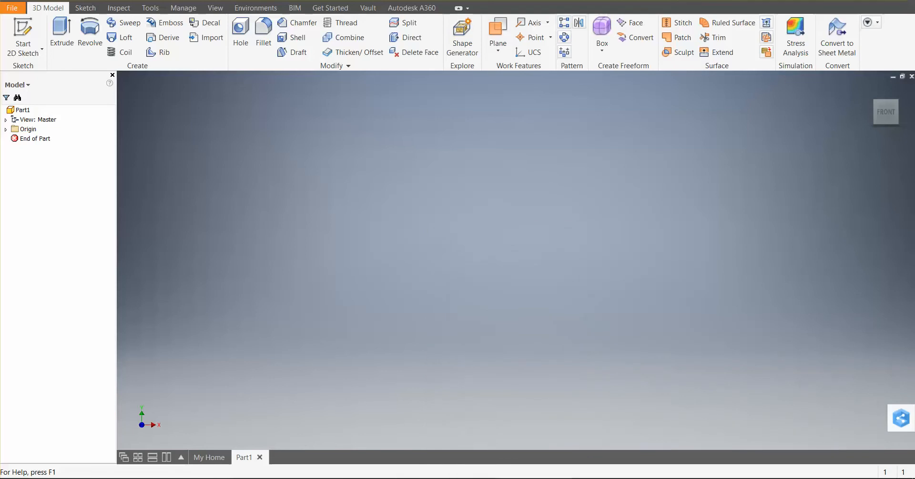
pyautogui.rightClick(667, 477)
pyautogui.click(666, 461)
pyautogui.moveTo(688, 476)
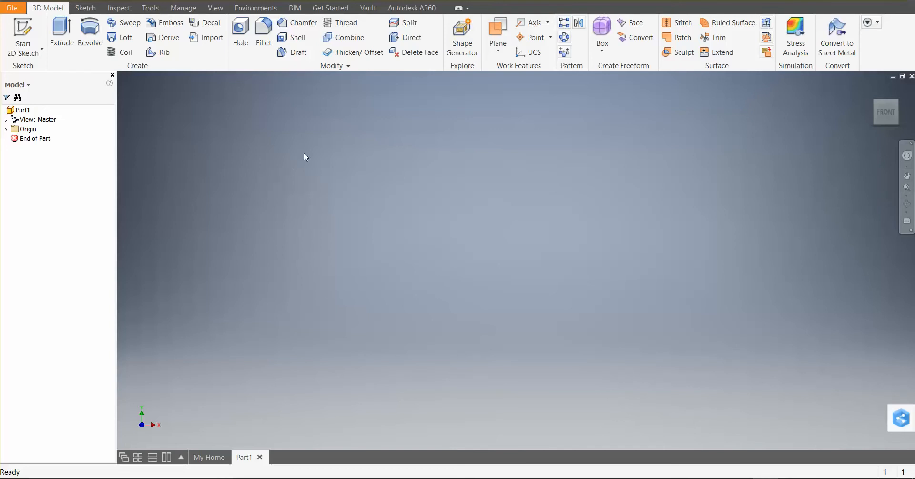
# Turn on visibility for the origin's YZ, XZ and XY planes and the X, Y and Z axes
pyautogui.click(5, 119)
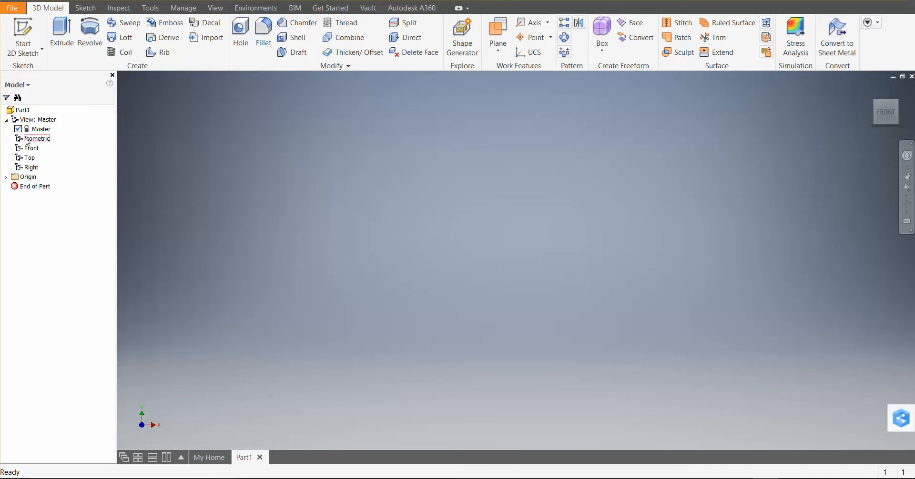
pyautogui.click(6, 120)
pyautogui.click(5, 129)
pyautogui.click(38, 139)
pyautogui.keyDown('shift'); pyautogui.click(32, 186); pyautogui.keyUp('shift')
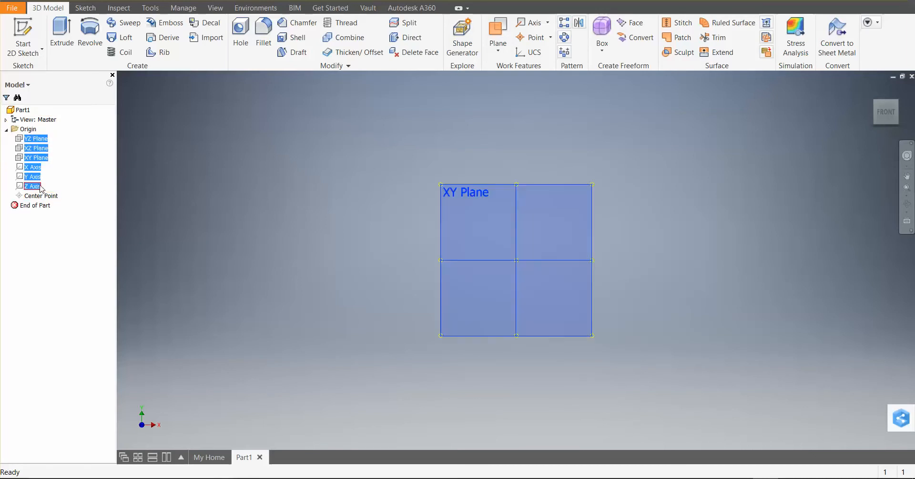
pyautogui.rightClick(41, 189)
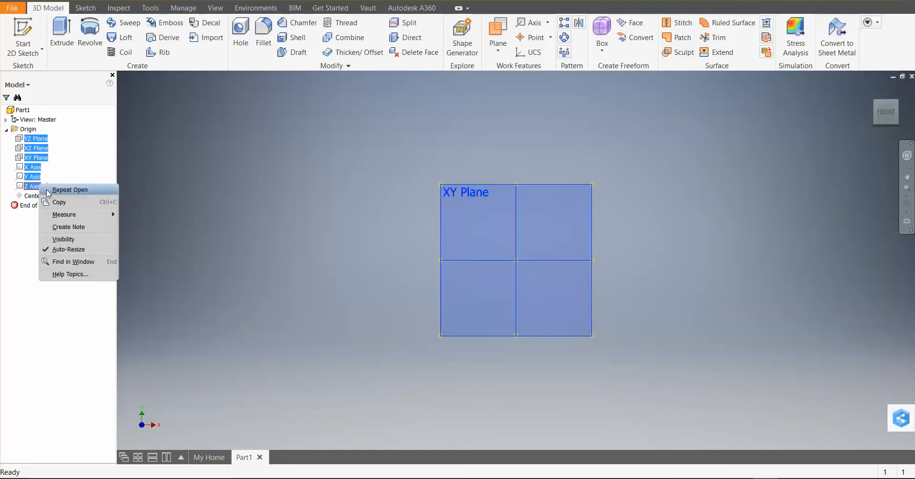
pyautogui.click(83, 239)
# Start a 2D sketch on the XZ plane
pyautogui.keyDown('shift'); pyautogui.moveTo(367, 242); pyautogui.dragTo(397, 268, button='middle'); pyautogui.keyUp('shift')
pyautogui.scroll(3, 652, 322)
pyautogui.scroll(-4, 652, 324)
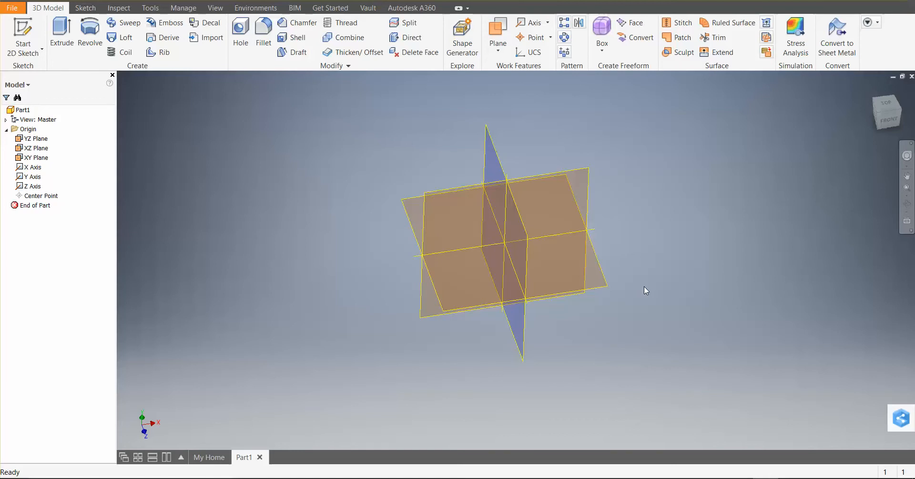
pyautogui.scroll(4, 644, 286)
pyautogui.scroll(-8, 647, 281)
pyautogui.scroll(3, 617, 255)
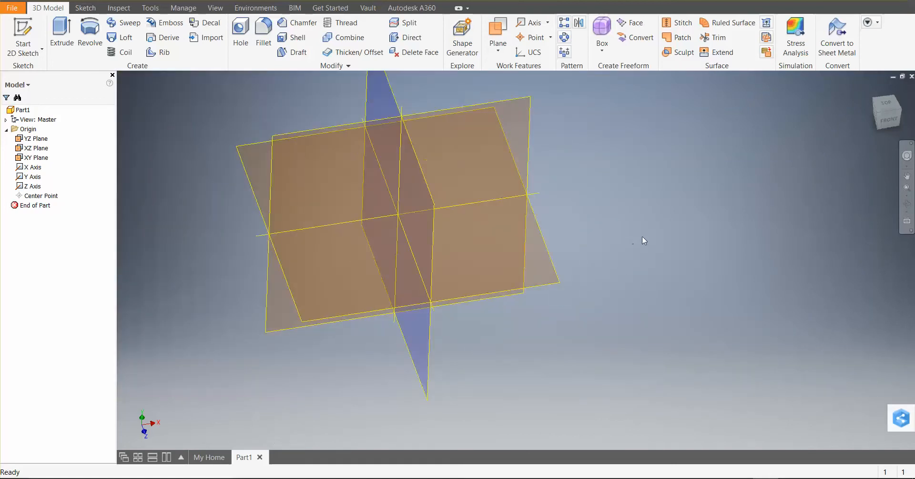
pyautogui.scroll(3, 619, 184)
pyautogui.scroll(-3, 623, 176)
pyautogui.scroll(3, 619, 179)
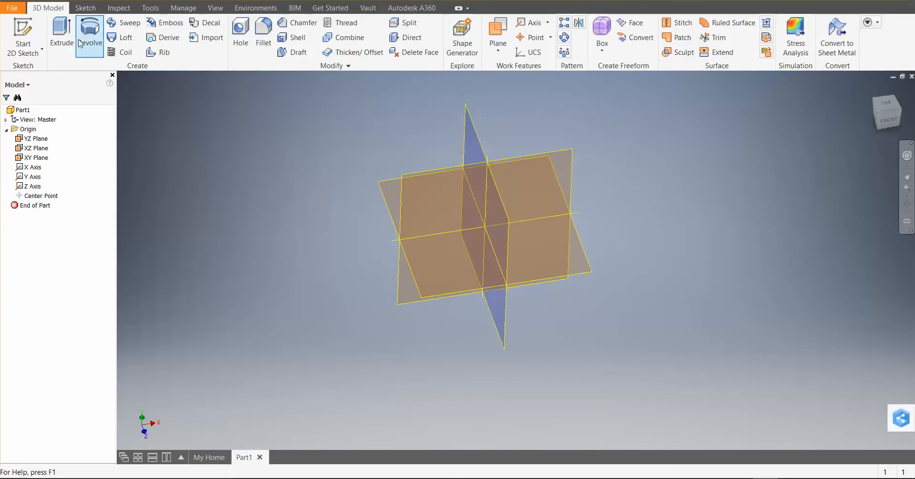
pyautogui.click(23, 34)
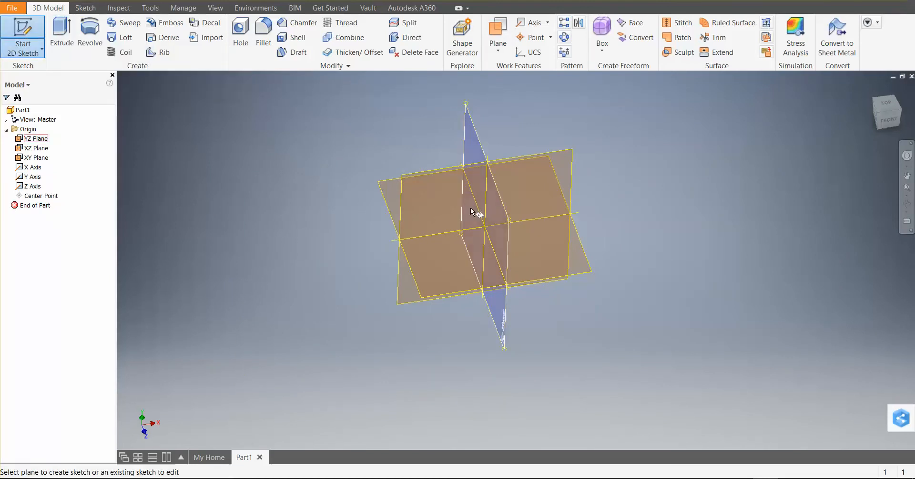
pyautogui.click(587, 262)
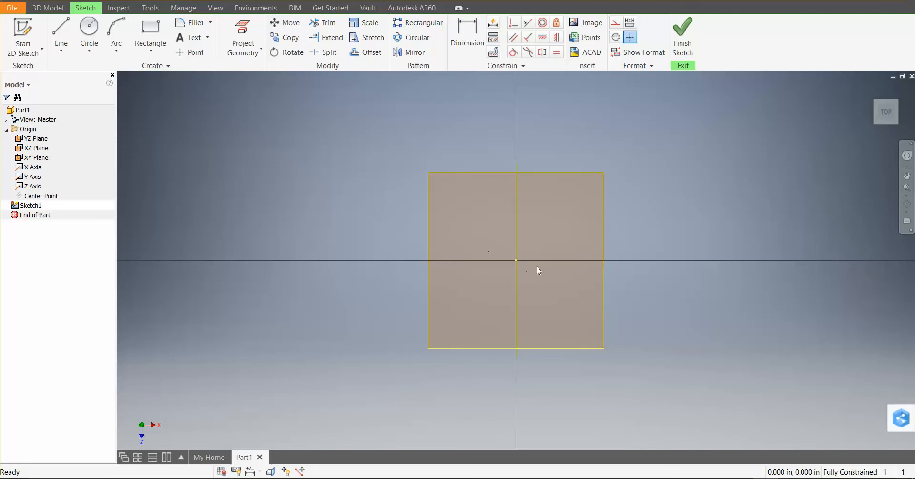
# Sketch a two-point rectangle about 1.77 in wide around the origin
pyautogui.click(157, 25)
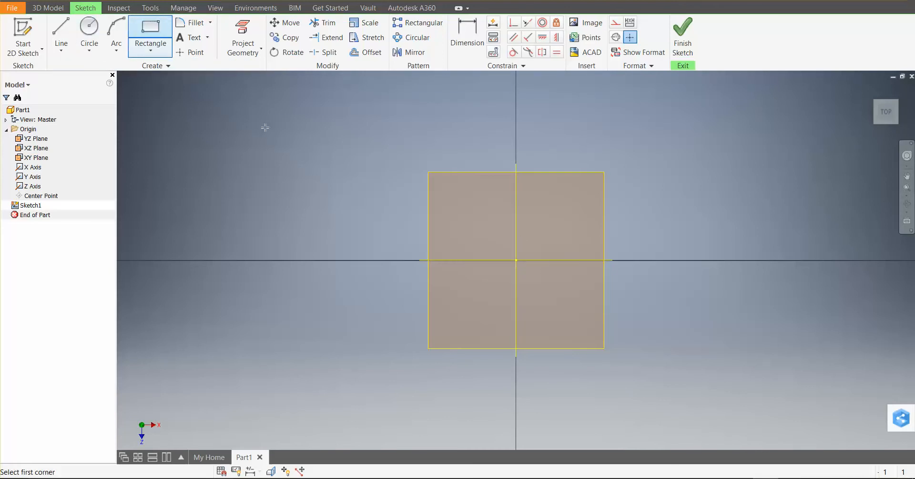
pyautogui.click(319, 149)
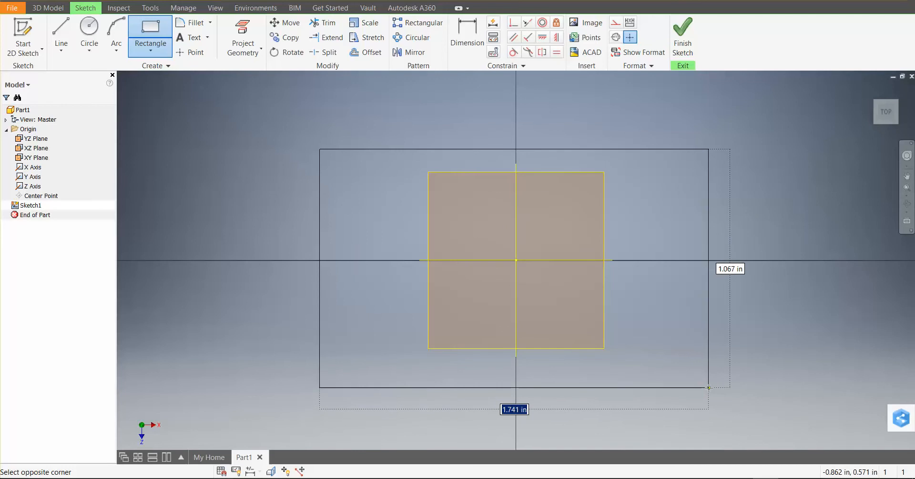
pyautogui.press('Escape')
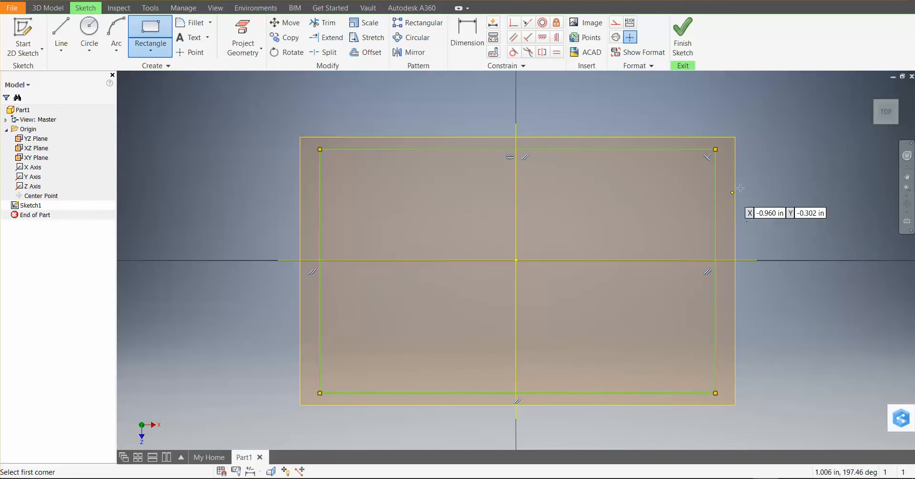
# Dimension the rectangle's upper edge and set its length to 2 in
pyautogui.press('d')
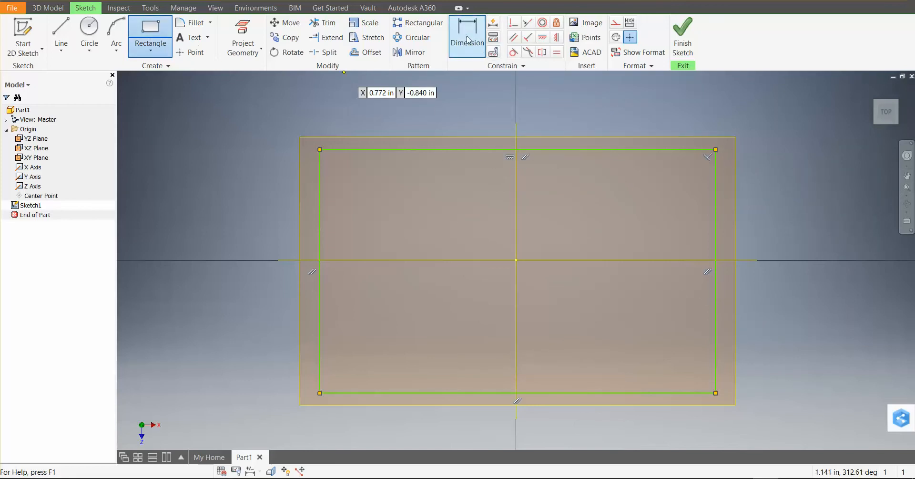
pyautogui.click(562, 149)
pyautogui.click(565, 110)
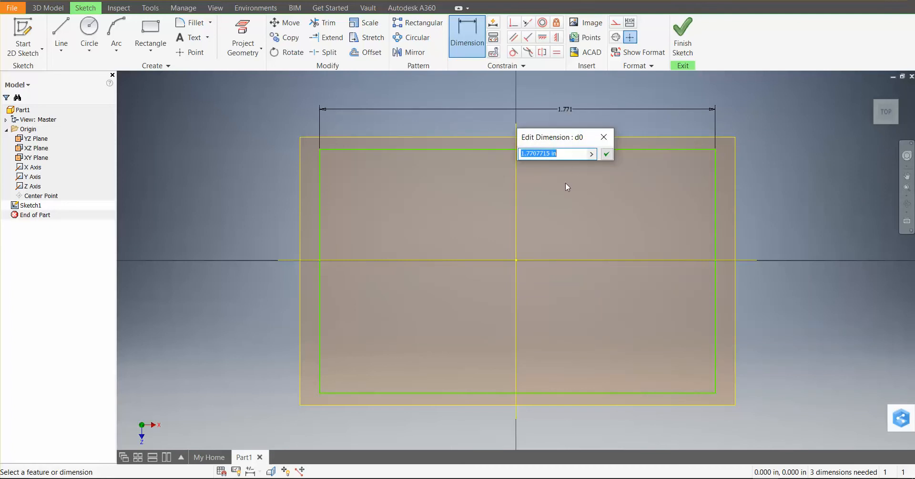
pyautogui.write('2')
pyautogui.press('Return')
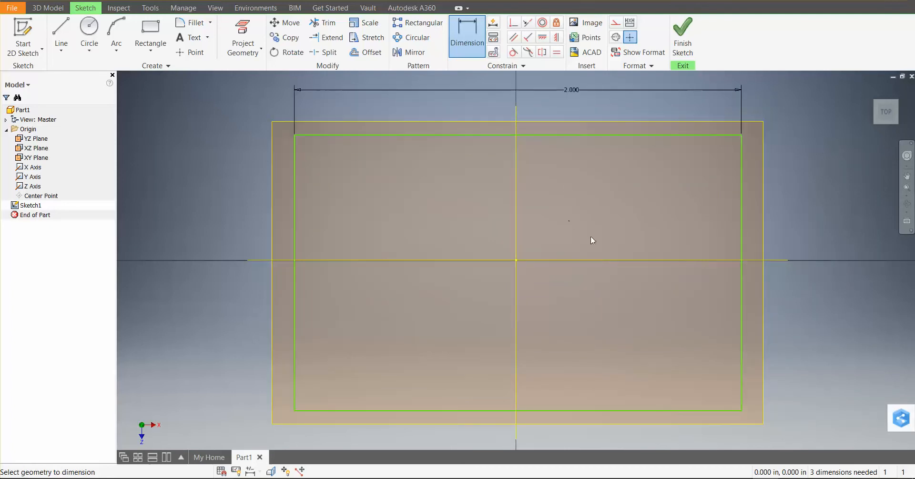
# Project the Z and X origin axes into the sketch as reference geometry
pyautogui.scroll(-3, 549, 250)
pyautogui.scroll(-2, 563, 257)
pyautogui.scroll(3, 586, 258)
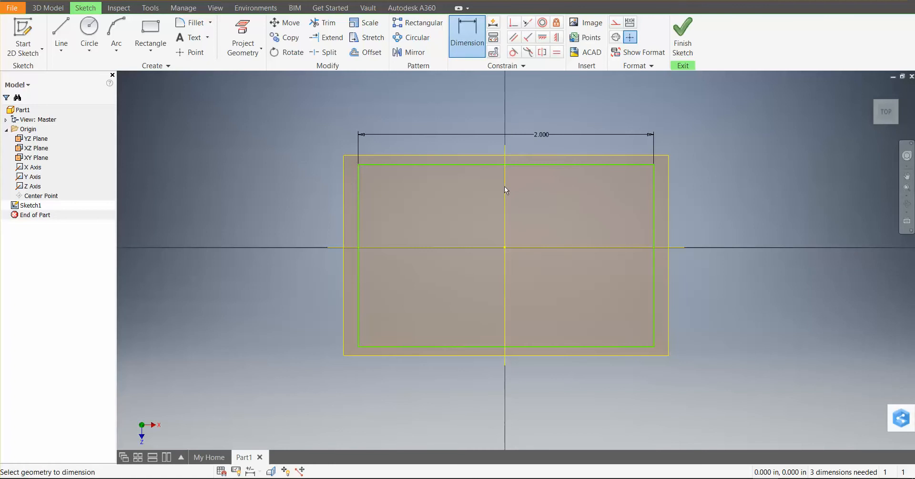
pyautogui.click(249, 42)
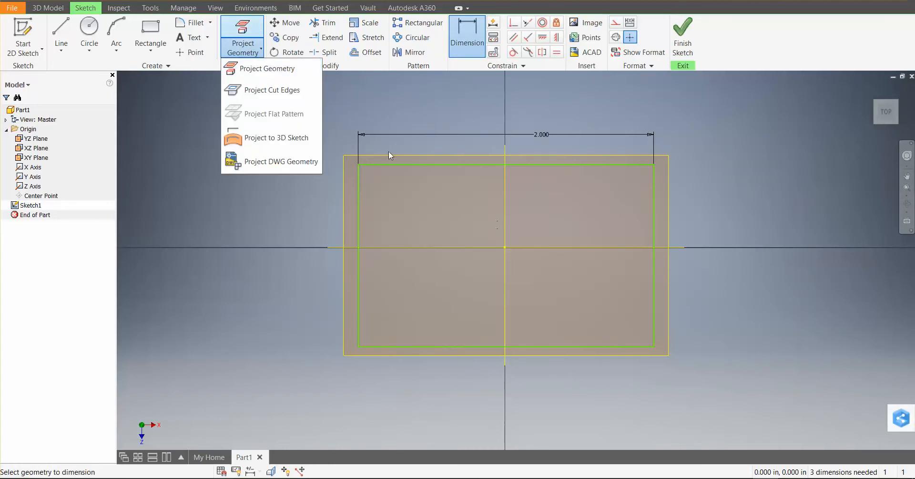
pyautogui.click(266, 68)
pyautogui.click(504, 196)
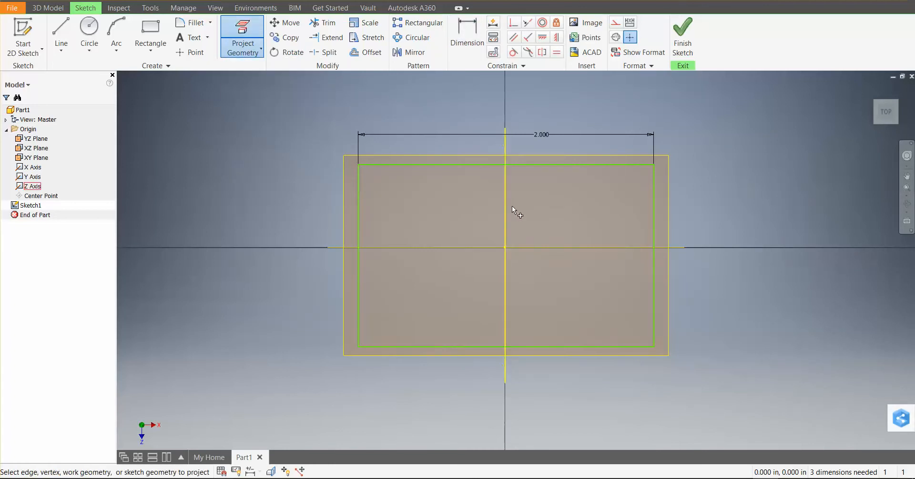
pyautogui.click(534, 247)
# Dimension the horizontal distance from the projected Z axis to the rectangle's right edge, placing it above the width dimension
pyautogui.click(475, 46)
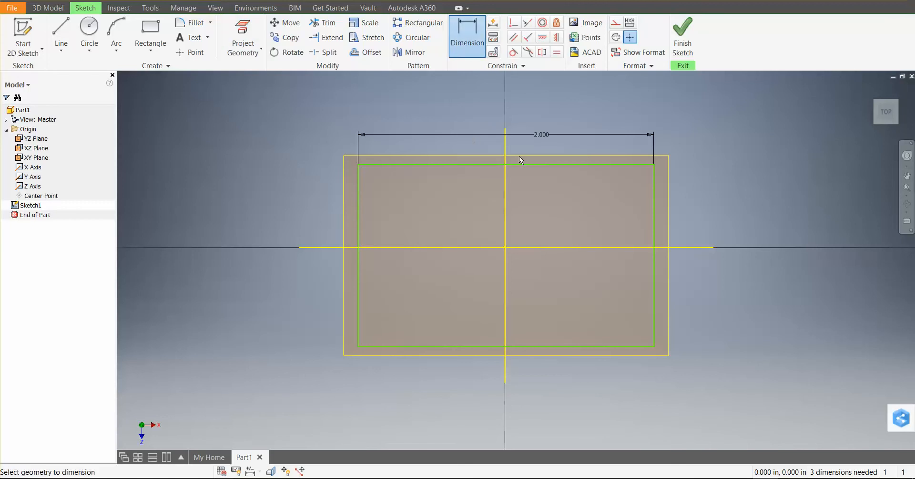
pyautogui.click(507, 192)
pyautogui.click(661, 191)
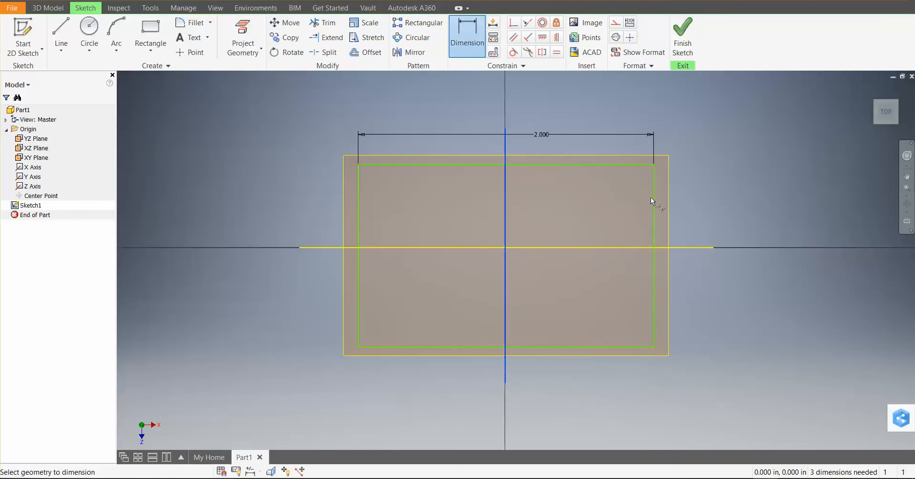
pyautogui.click(195, 91)
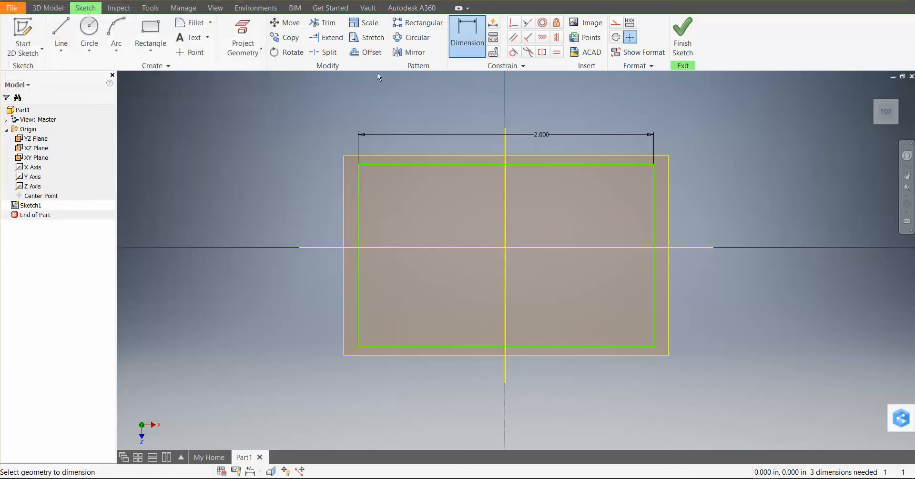
pyautogui.click(508, 193)
pyautogui.click(655, 190)
pyautogui.click(596, 102)
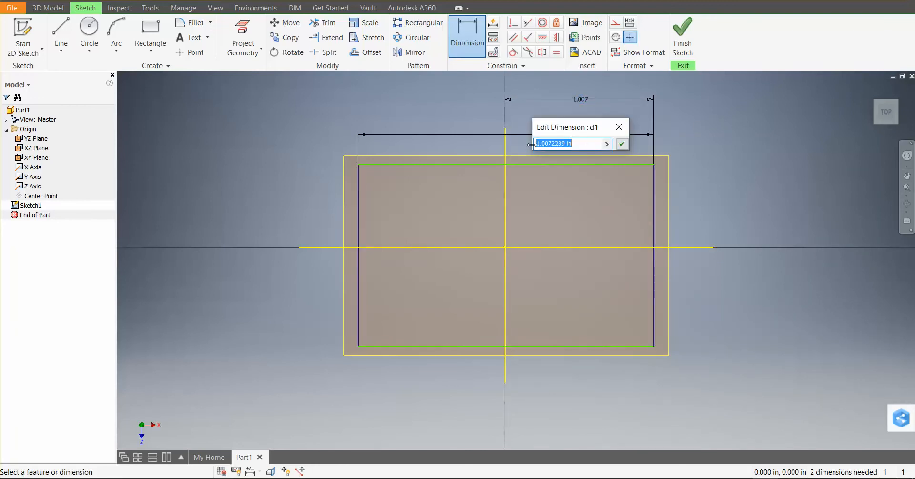
pyautogui.click(619, 127)
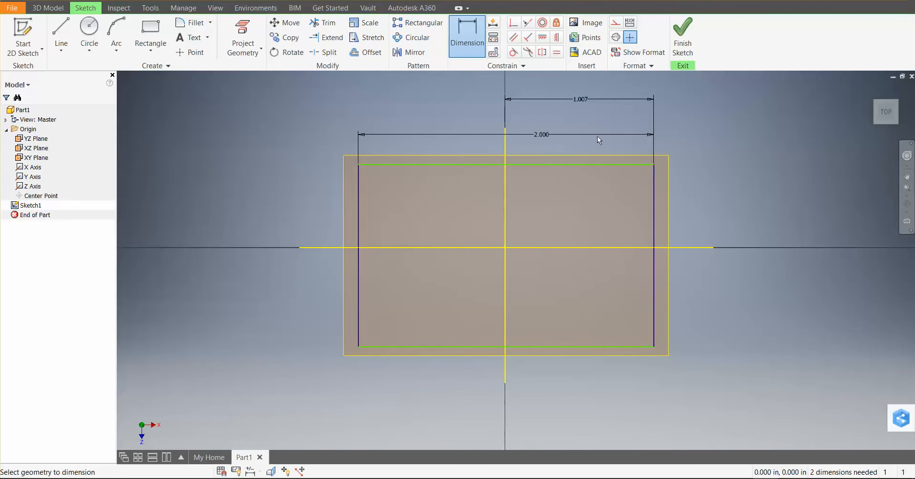
pyautogui.click(584, 101)
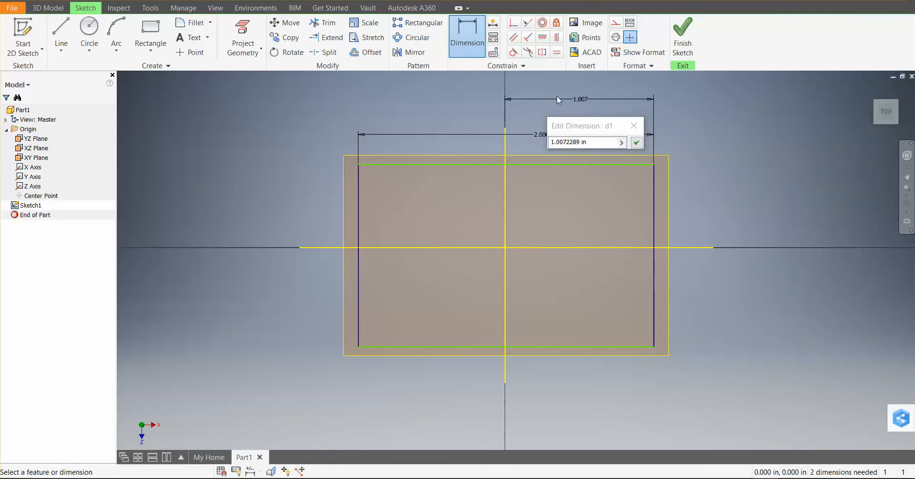
pyautogui.click(633, 126)
pyautogui.click(652, 99)
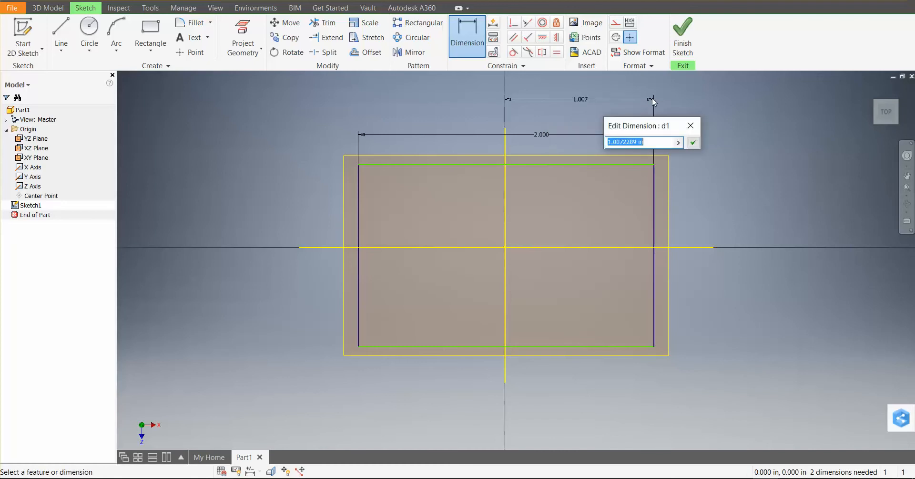
pyautogui.press('BackSpace')
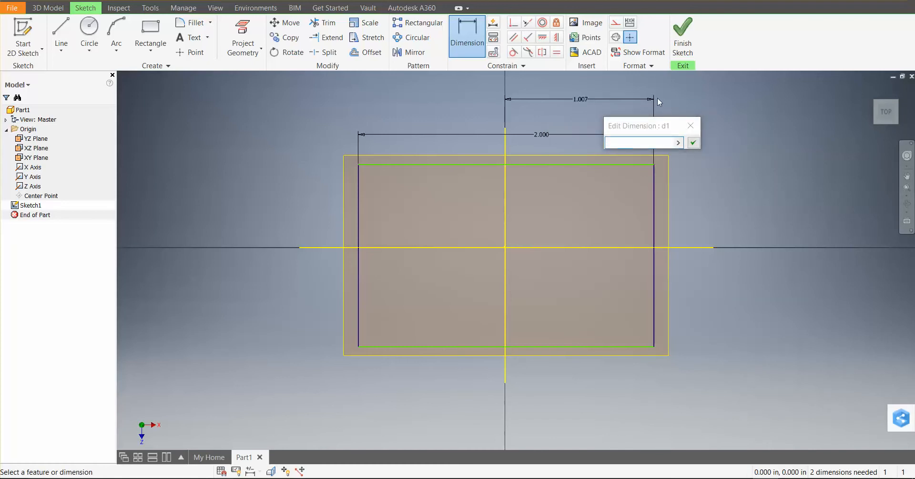
pyautogui.press('Escape')
pyautogui.press('Escape')
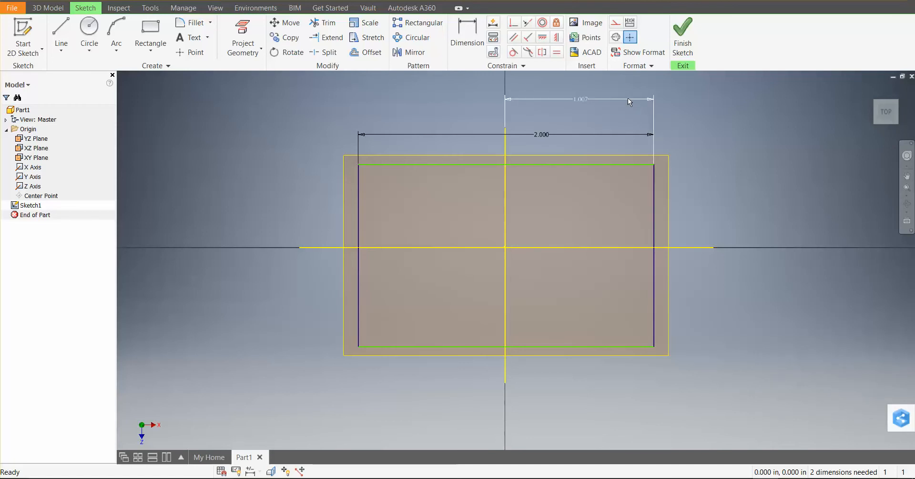
# Delete the horizontal dimension between the projected Z axis and the rectangle's right edge
pyautogui.rightClick(628, 102)
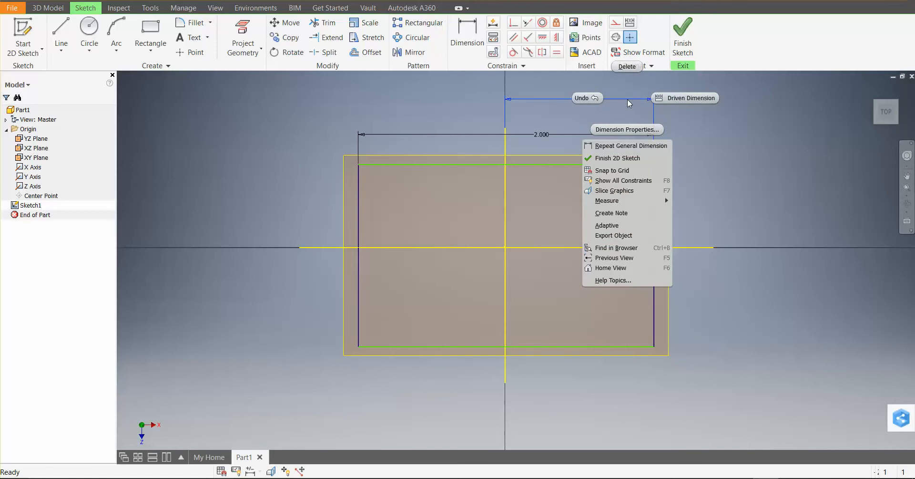
pyautogui.click(628, 99)
pyautogui.click(629, 99)
pyautogui.press('Delete')
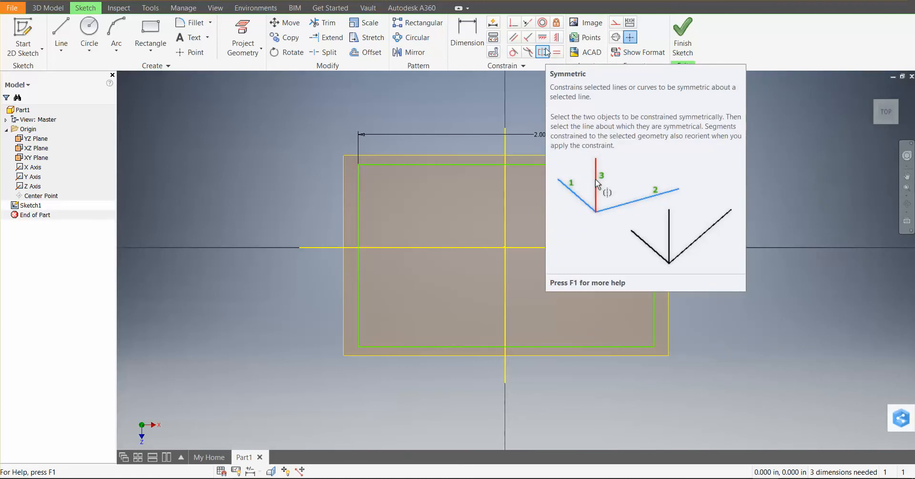
# Apply a Symmetric constraint to the rectangle's left and right edges about the projected Z axis
pyautogui.click(359, 210)
pyautogui.click(654, 211)
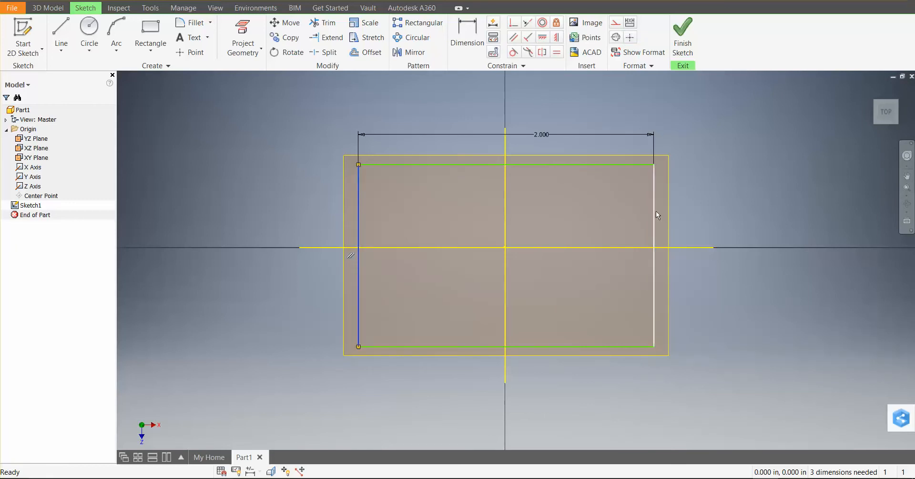
pyautogui.click(359, 213)
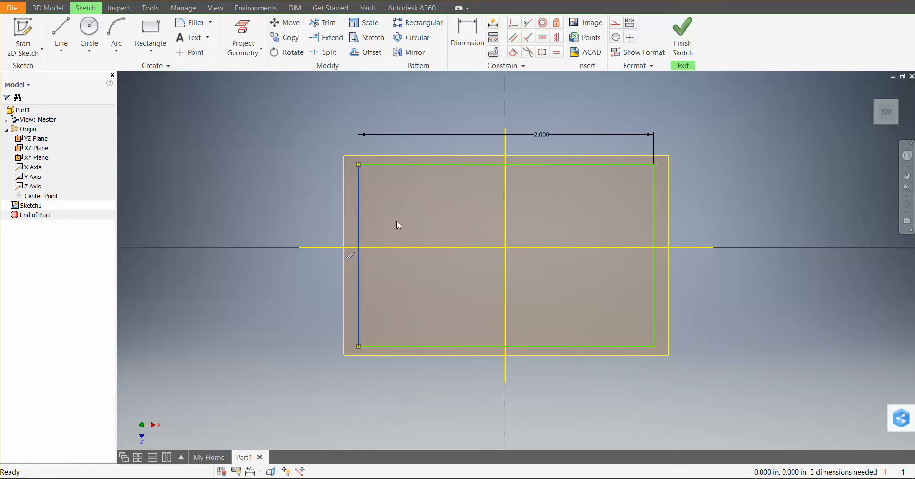
pyautogui.keyDown('shift'); pyautogui.click(655, 212); pyautogui.keyUp('shift')
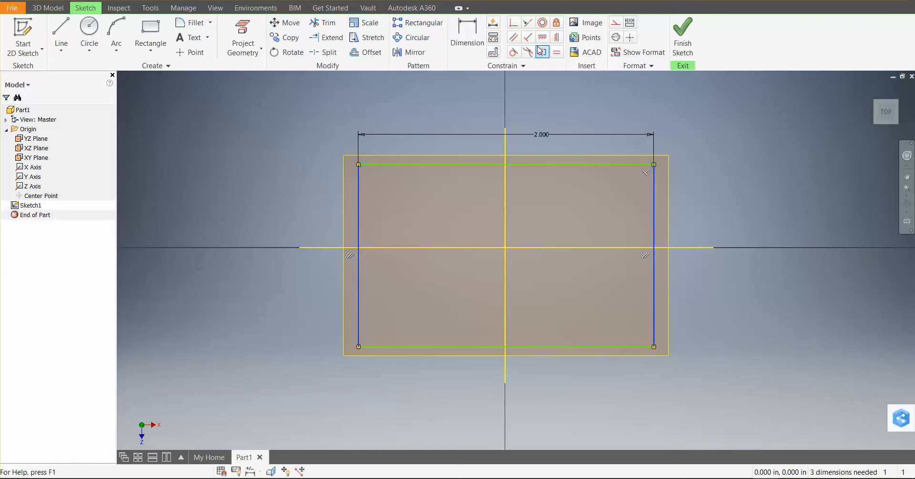
pyautogui.click(543, 53)
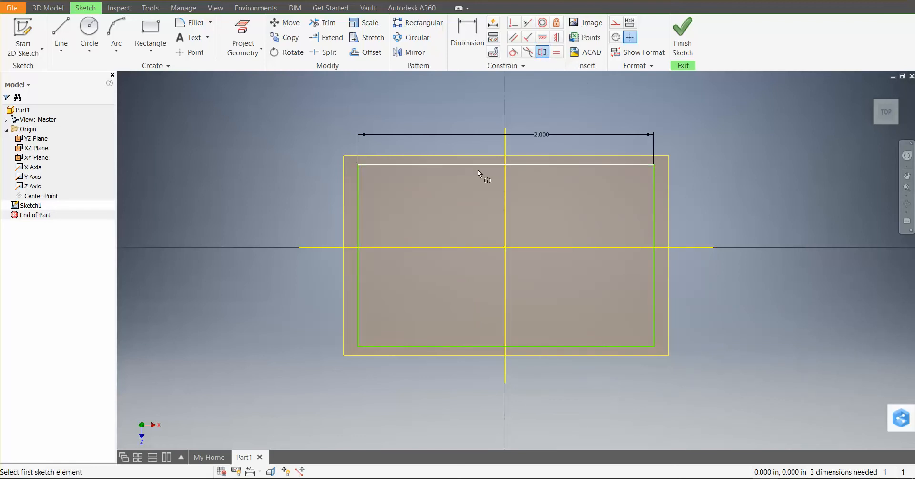
pyautogui.click(359, 215)
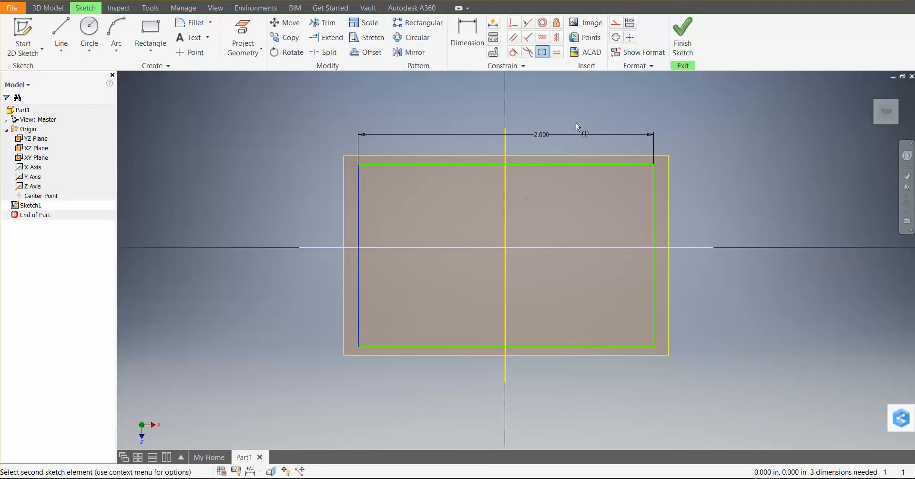
pyautogui.click(655, 195)
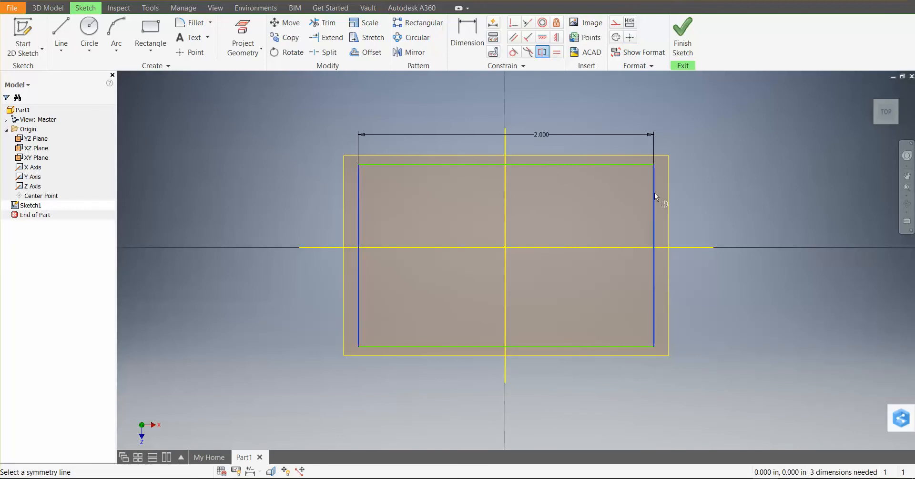
pyautogui.click(504, 191)
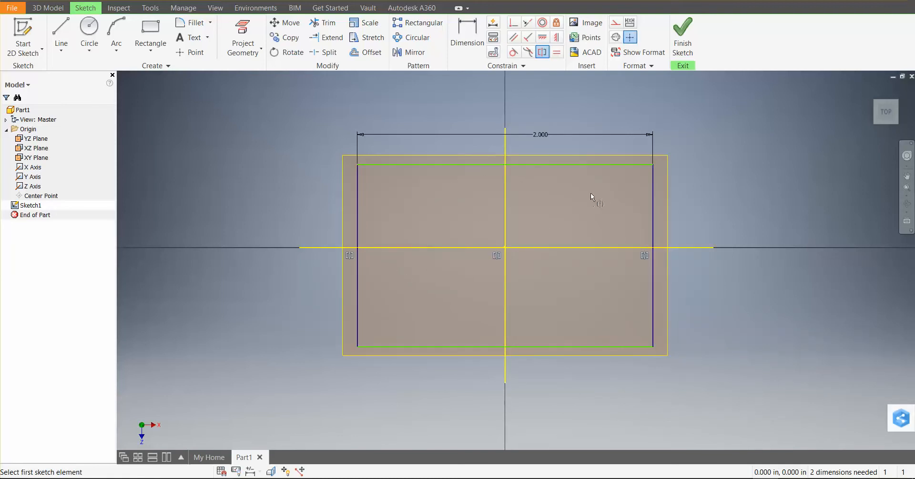
# Try to constrain the rectangle's upper and lower edges as symmetric, and undo the constraint
pyautogui.click(611, 165)
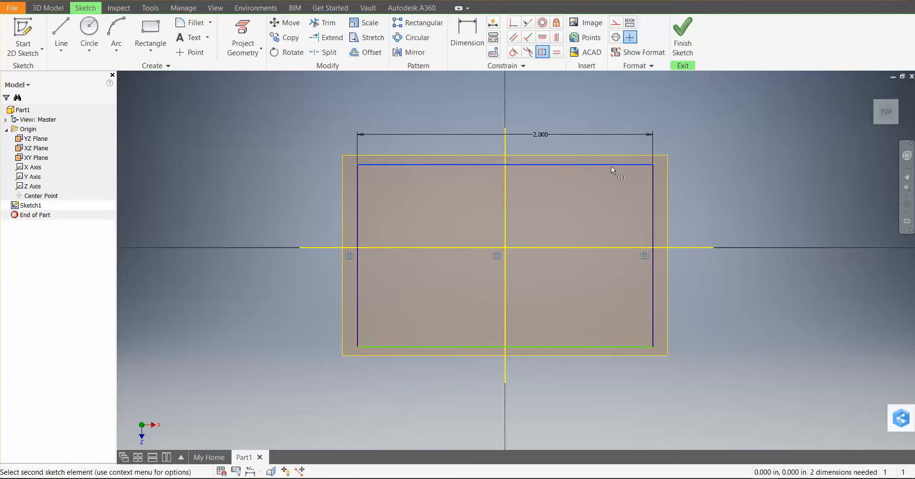
pyautogui.click(617, 345)
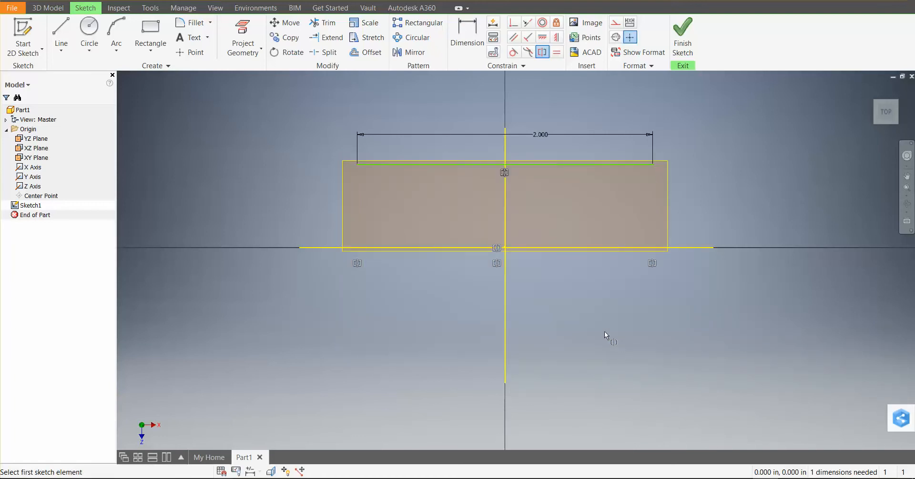
pyautogui.hotkey('ctrl', 'z')
# Apply a Symmetric constraint to the rectangle's upper and lower edges about the projected X axis
pyautogui.click(546, 56)
pyautogui.click(600, 164)
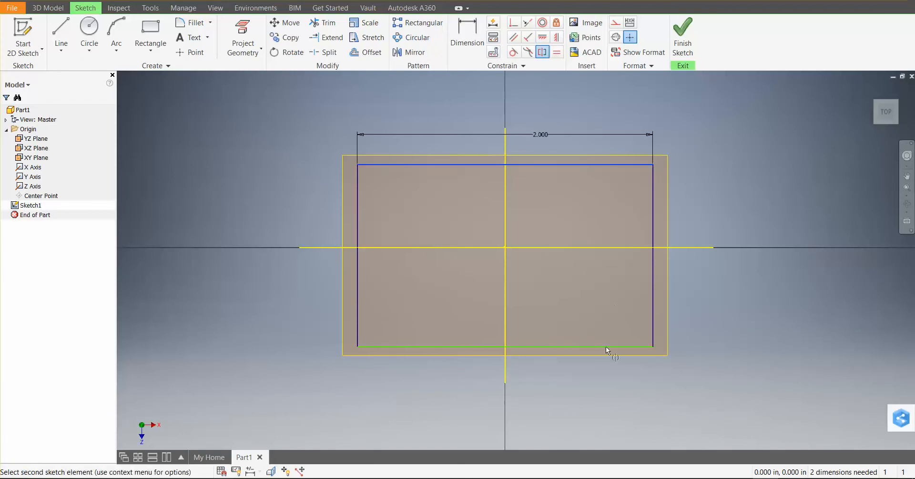
pyautogui.click(616, 345)
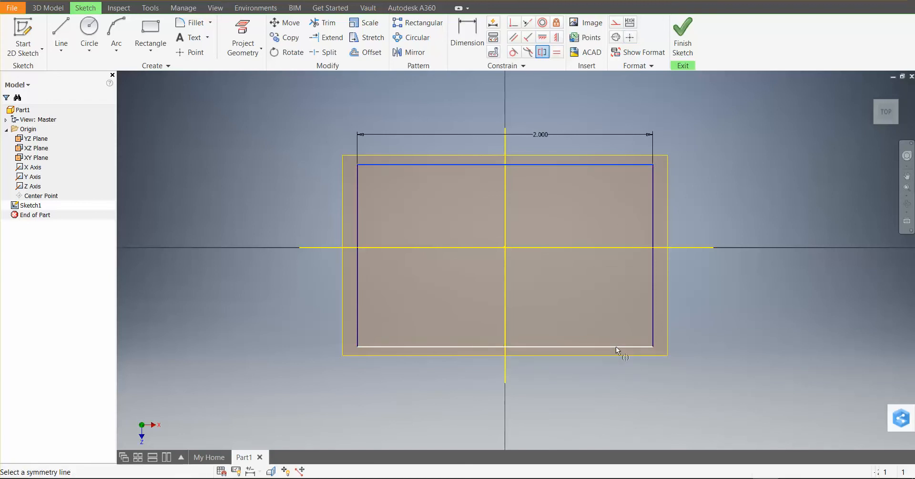
pyautogui.click(623, 248)
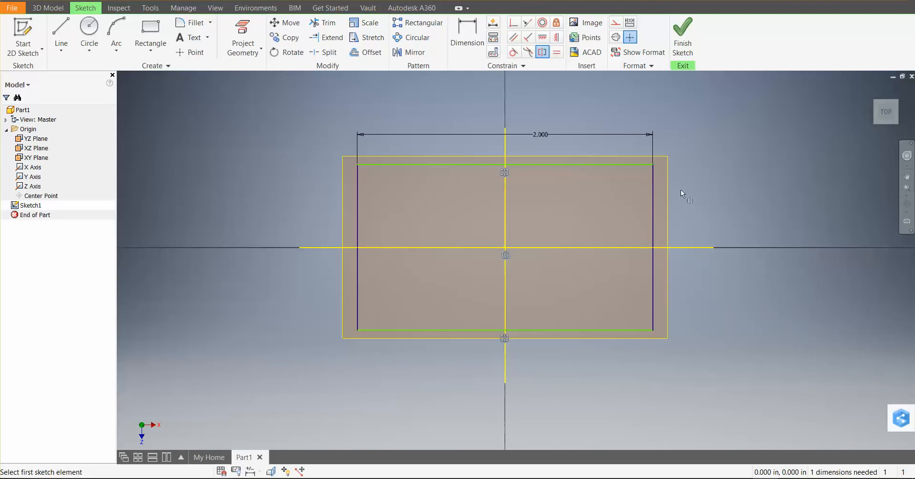
# Dimension the rectangle's right edge and set its length to 8 in
pyautogui.press('d')
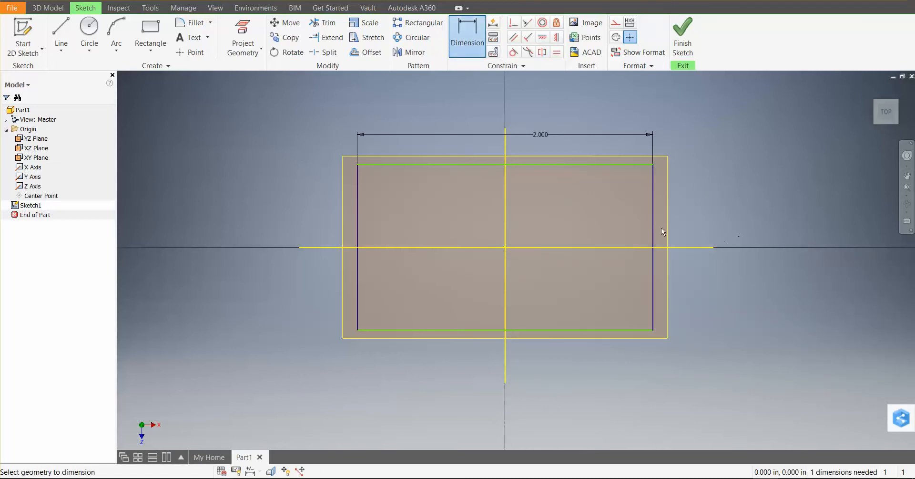
pyautogui.click(652, 233)
pyautogui.click(750, 225)
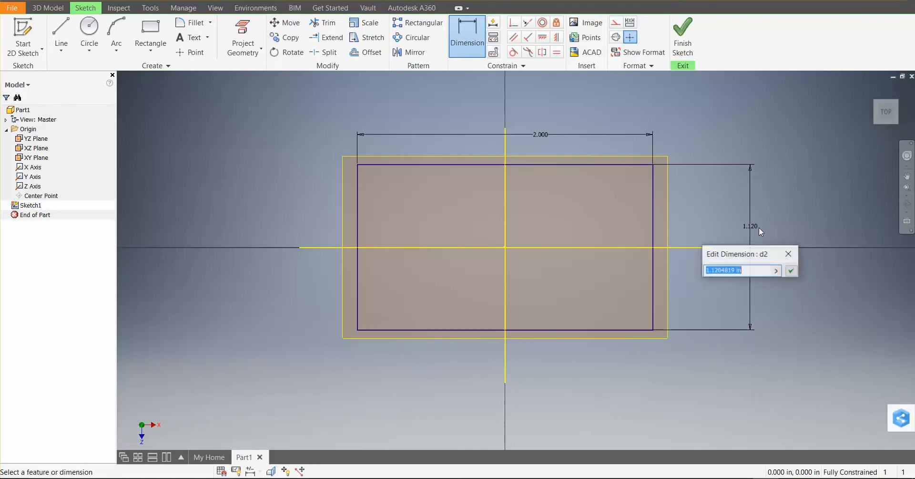
pyautogui.write('8')
pyautogui.press('Return')
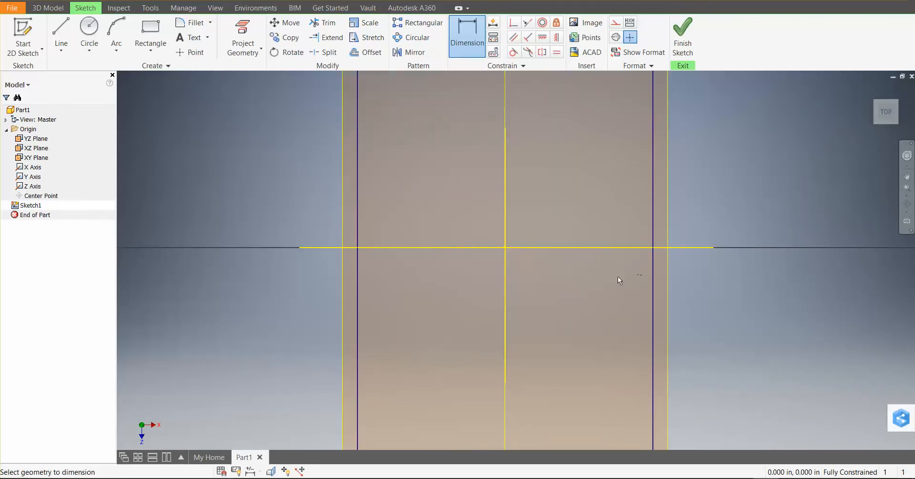
# Set the rectangle's width dimension to 16 in and finish the sketch
pyautogui.scroll(-10, 619, 278)
pyautogui.scroll(3, 648, 313)
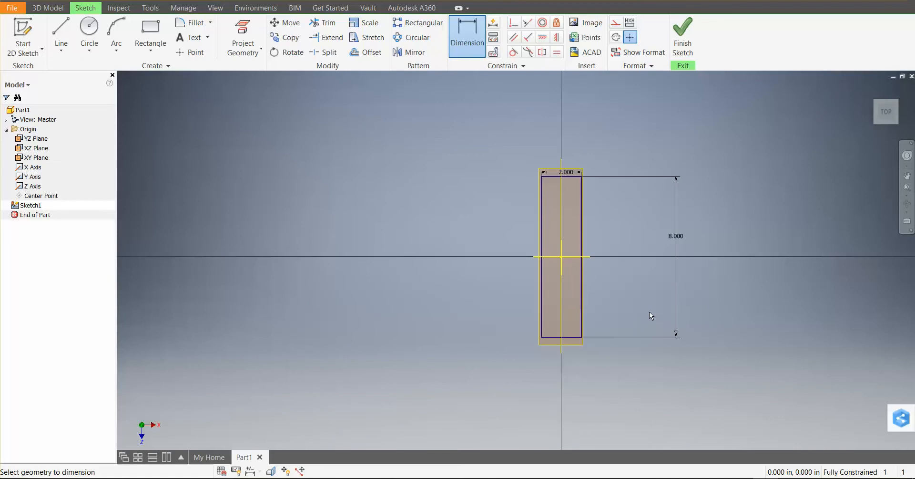
pyautogui.doubleClick(567, 172)
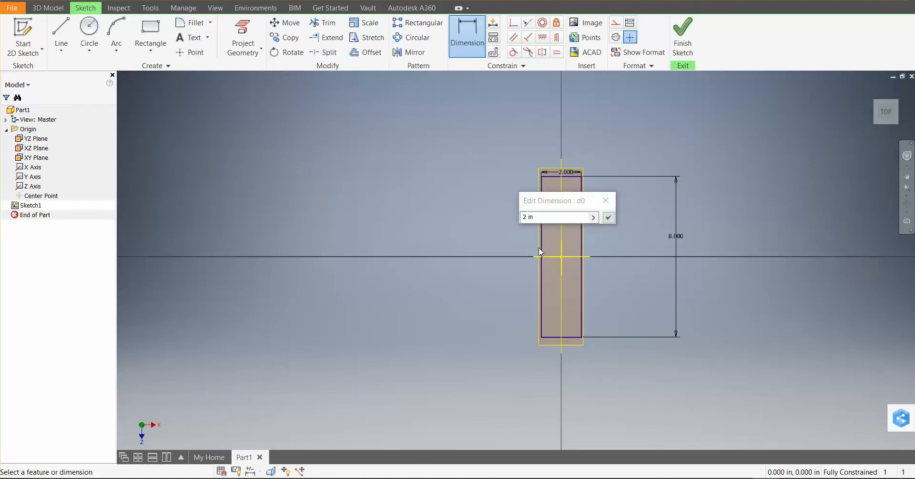
pyautogui.moveTo(549, 220); pyautogui.dragTo(501, 198)
pyautogui.write('16')
pyautogui.press('Return')
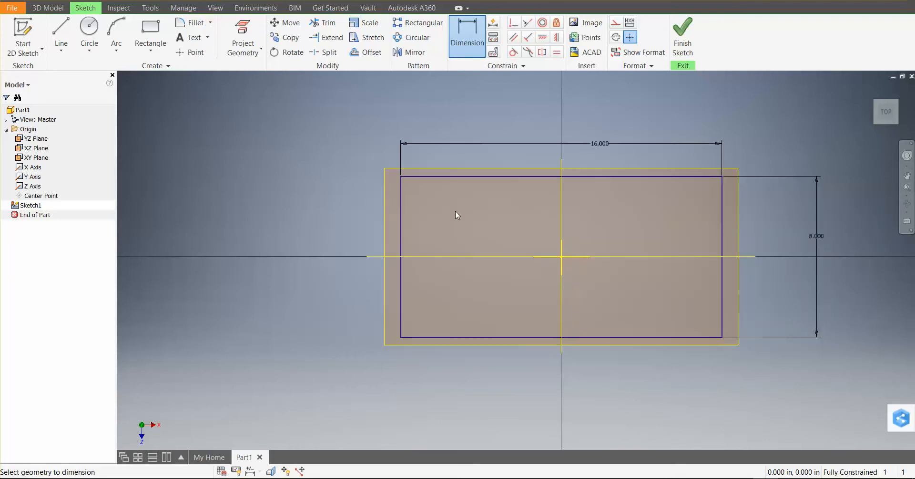
pyautogui.click(682, 37)
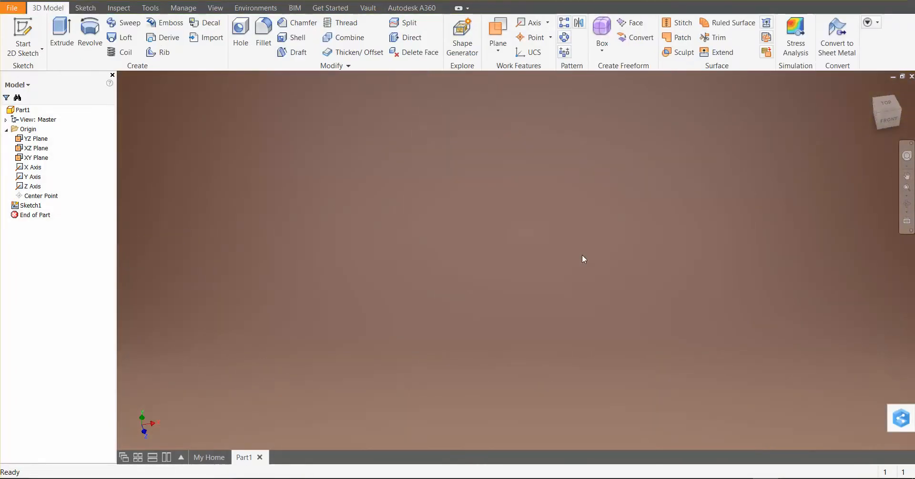
pyautogui.scroll(5, 610, 270)
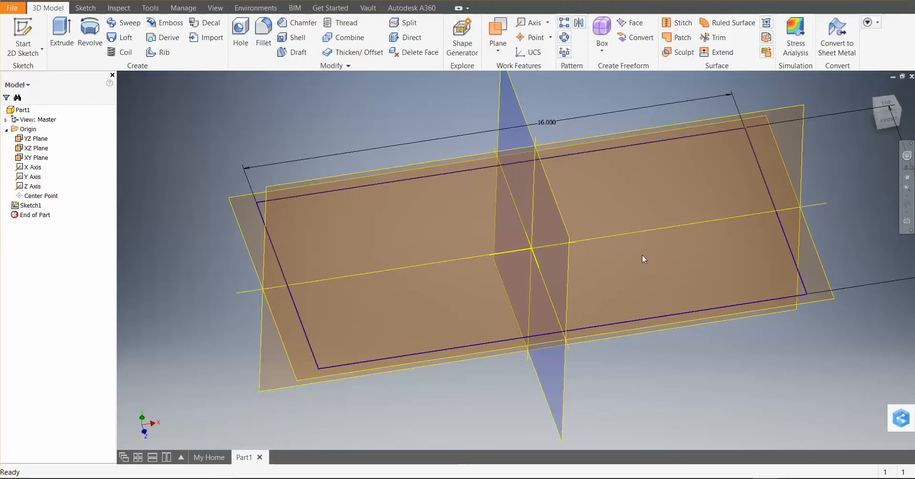
# Open the rectangle sketch for editing and exit it again, and rename the sketch Foundation
pyautogui.doubleClick(38, 206)
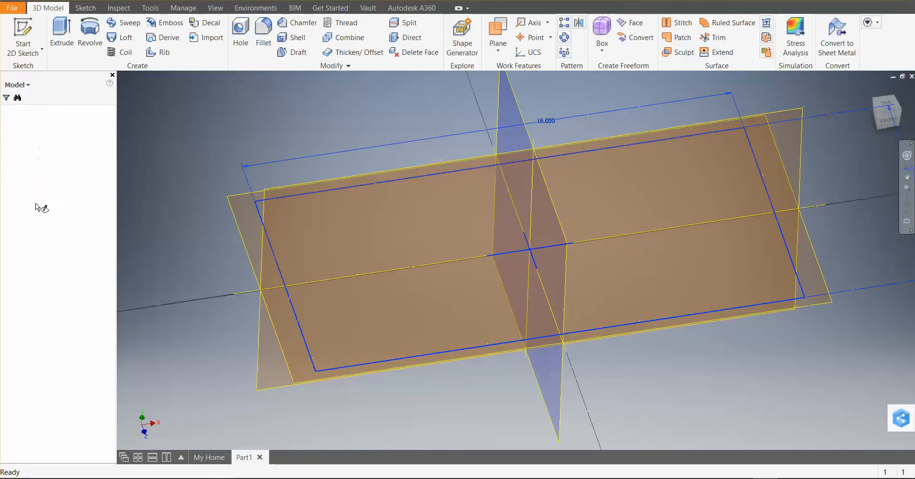
pyautogui.click(686, 34)
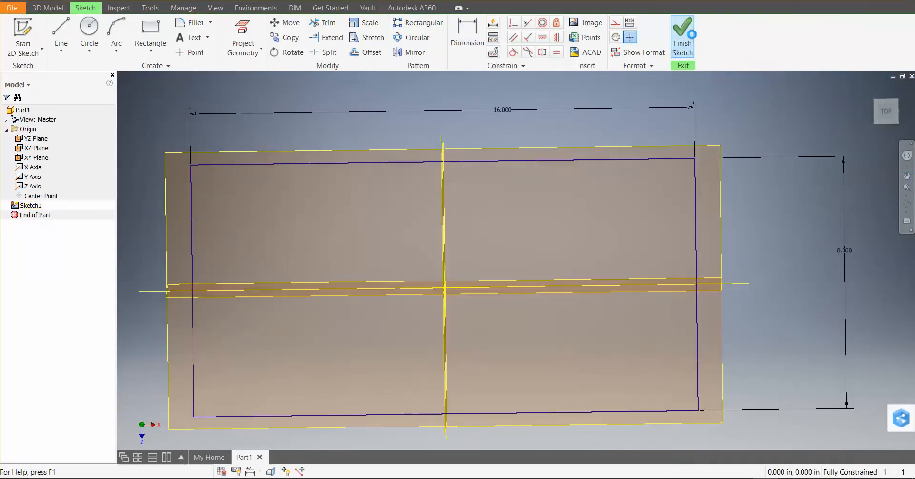
pyautogui.click(30, 208)
pyautogui.click(37, 206)
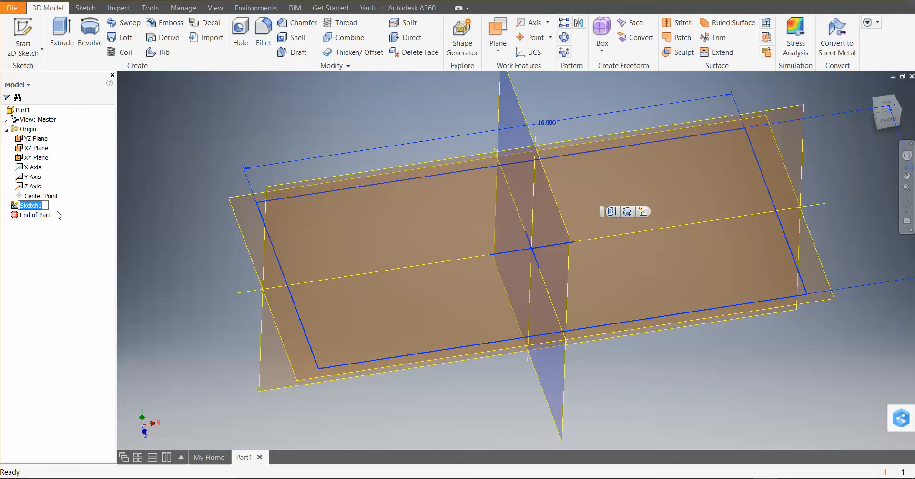
pyautogui.write('Foundation')
pyautogui.click(76, 268)
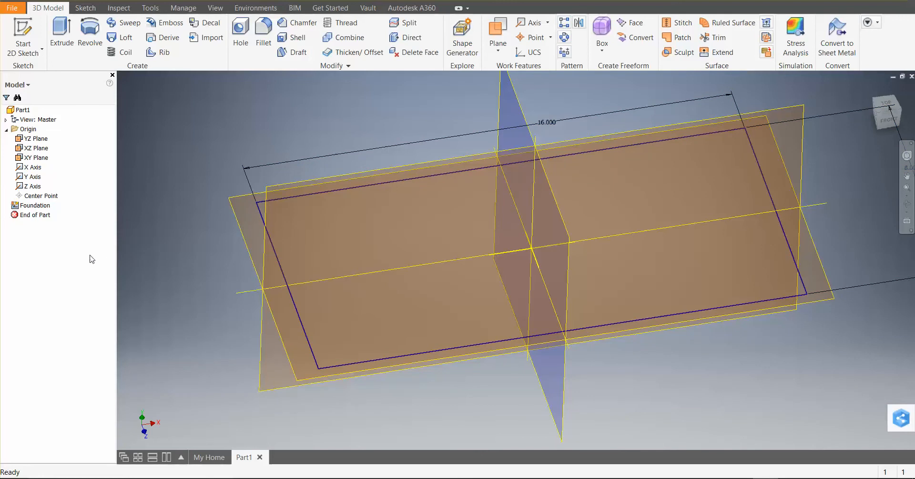
# Extrude the Foundation sketch 0.5 in downward, below the XZ plane
pyautogui.click(26, 206)
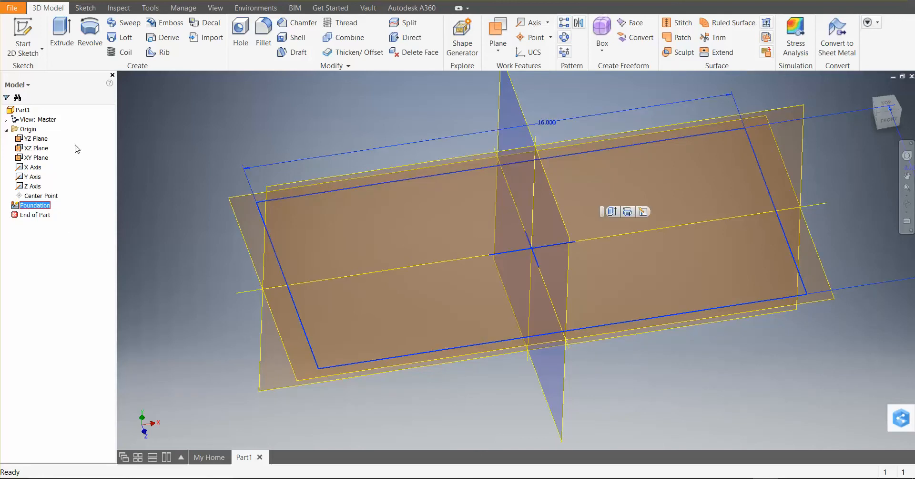
pyautogui.click(62, 35)
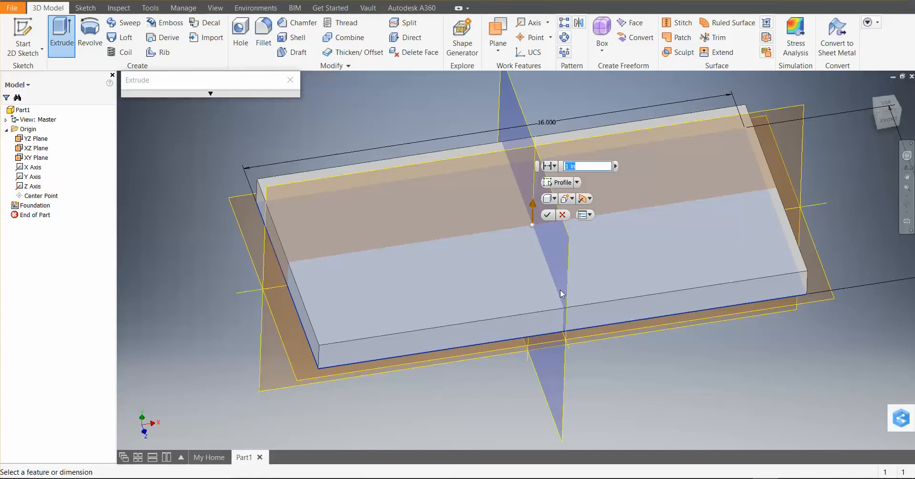
pyautogui.write('-6')
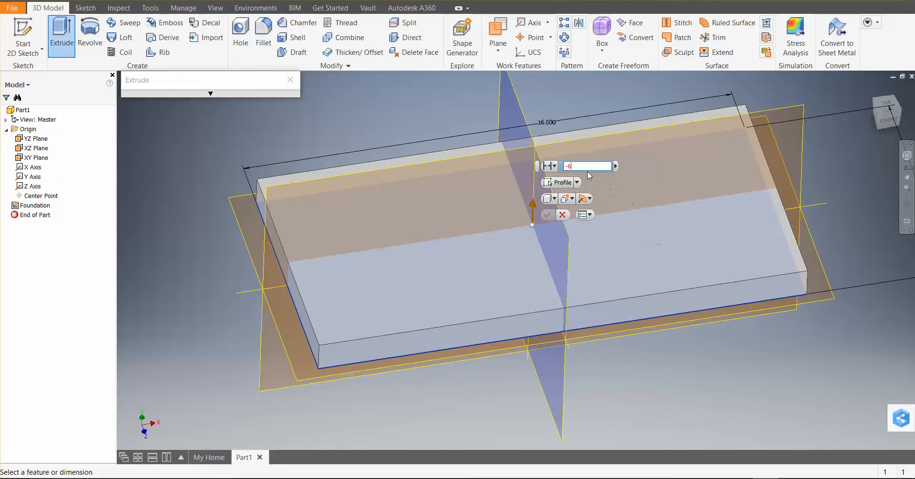
pyautogui.click(545, 166)
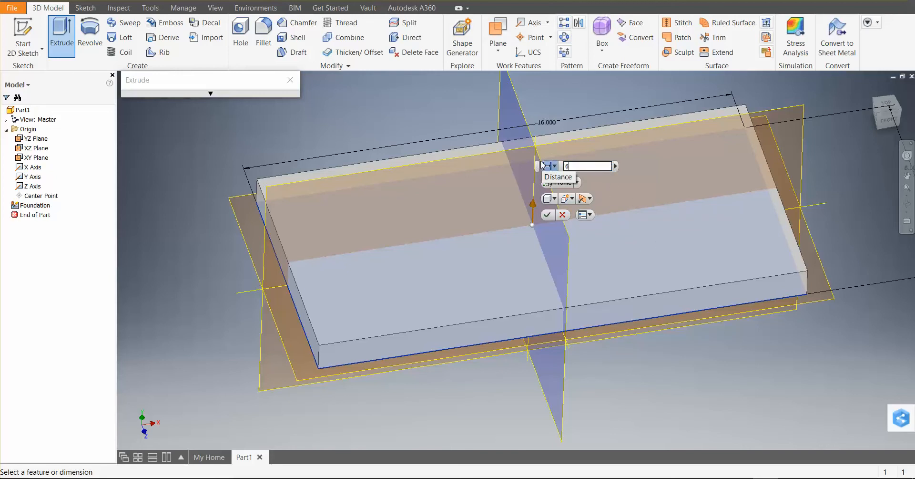
pyautogui.click(591, 199)
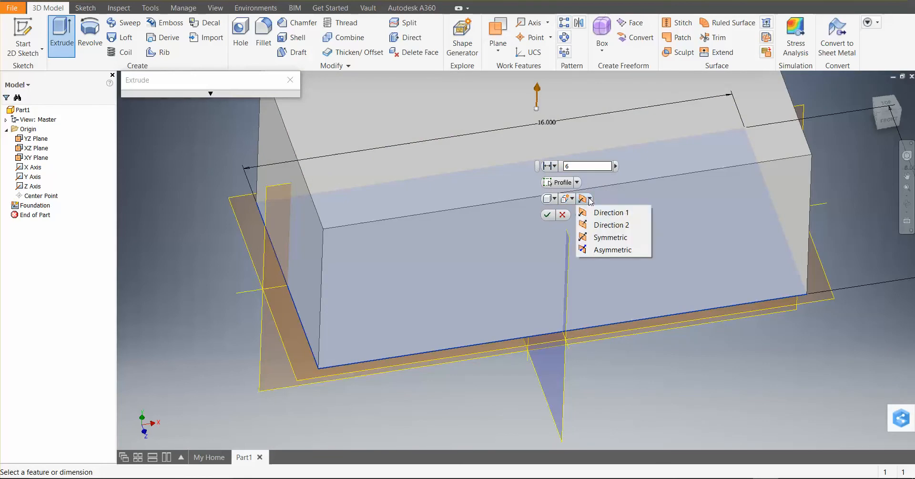
pyautogui.click(608, 237)
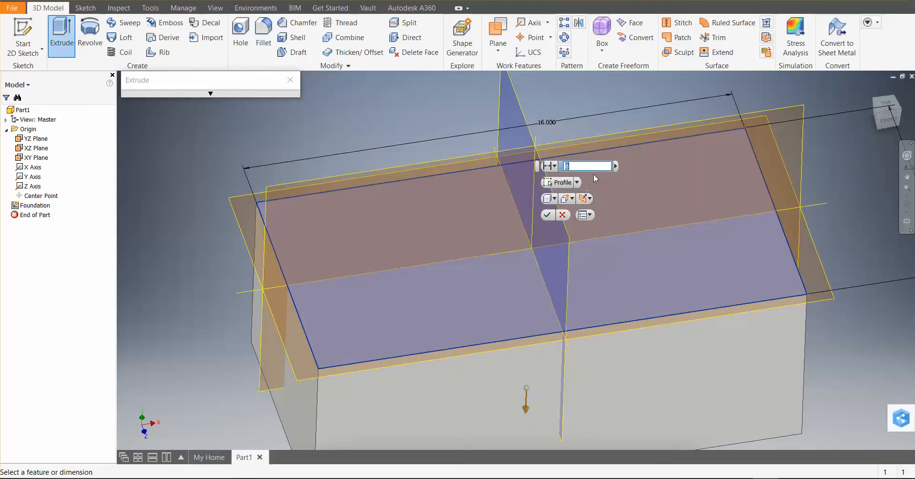
pyautogui.write('.5')
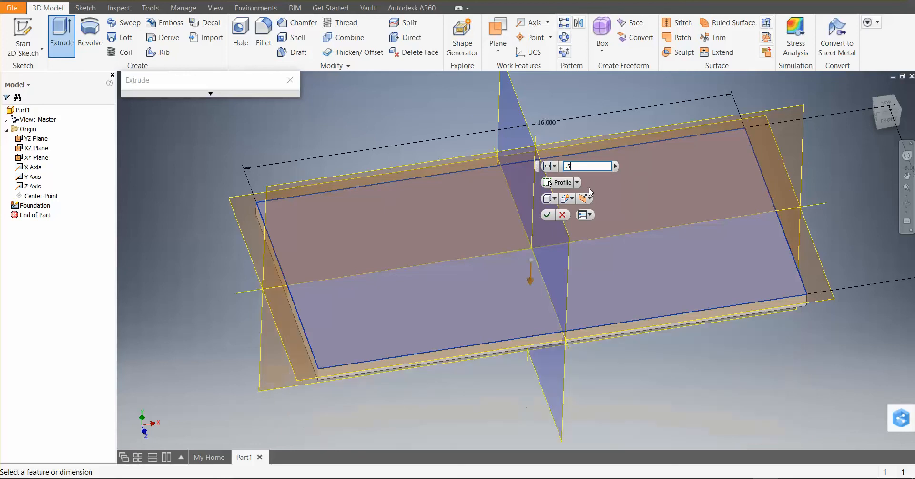
pyautogui.click(547, 215)
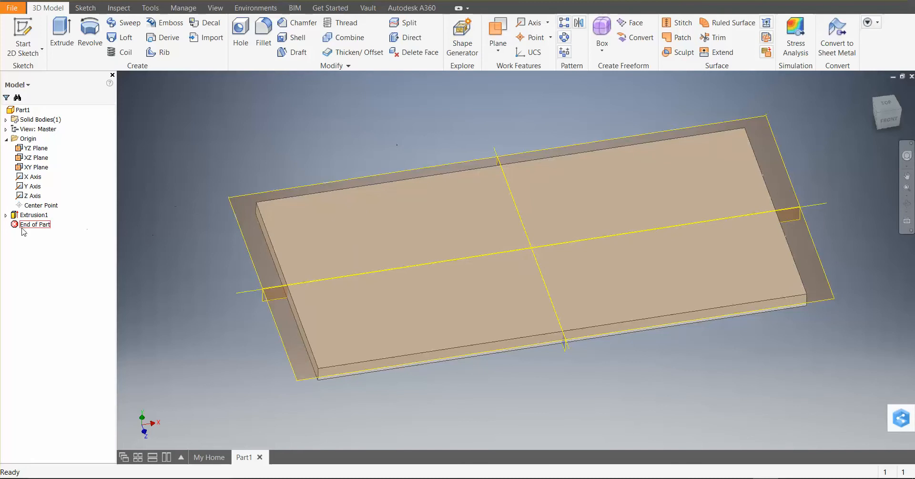
# Open the Foundation sketch under the extrusion for editing and set the rectangle's width dimension to 16*12
pyautogui.click(5, 215)
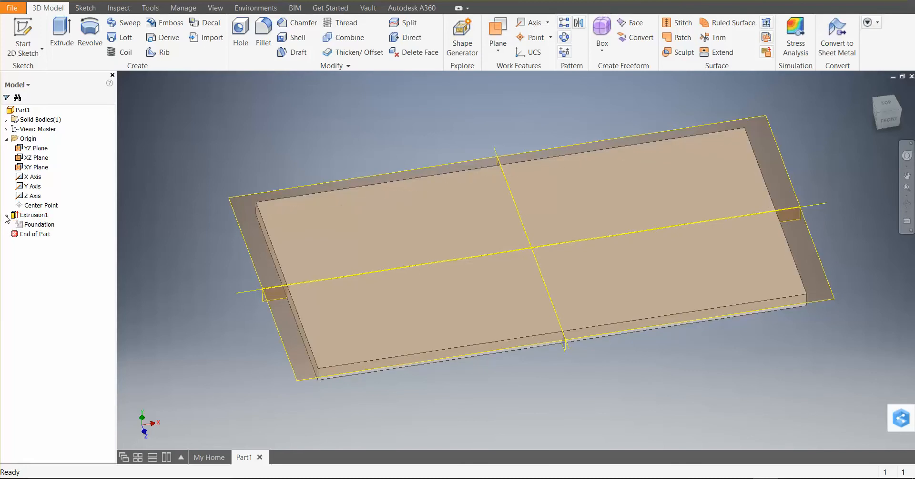
pyautogui.doubleClick(29, 224)
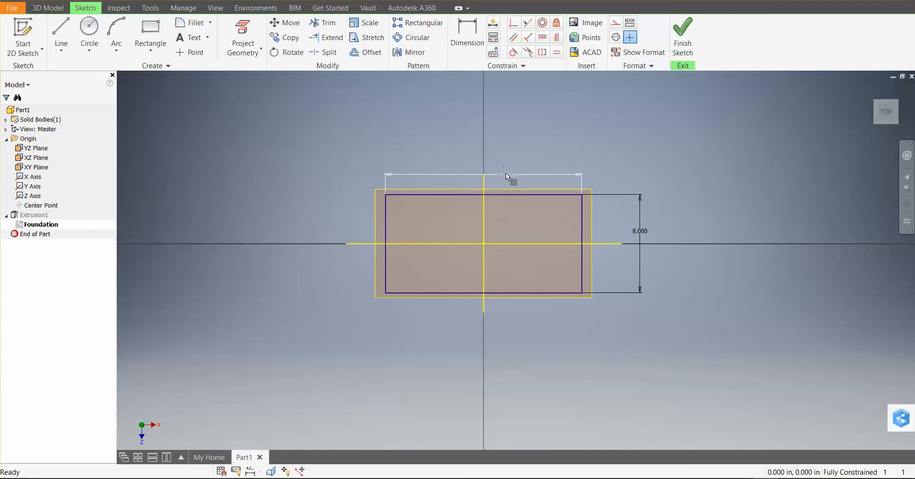
pyautogui.doubleClick(506, 174)
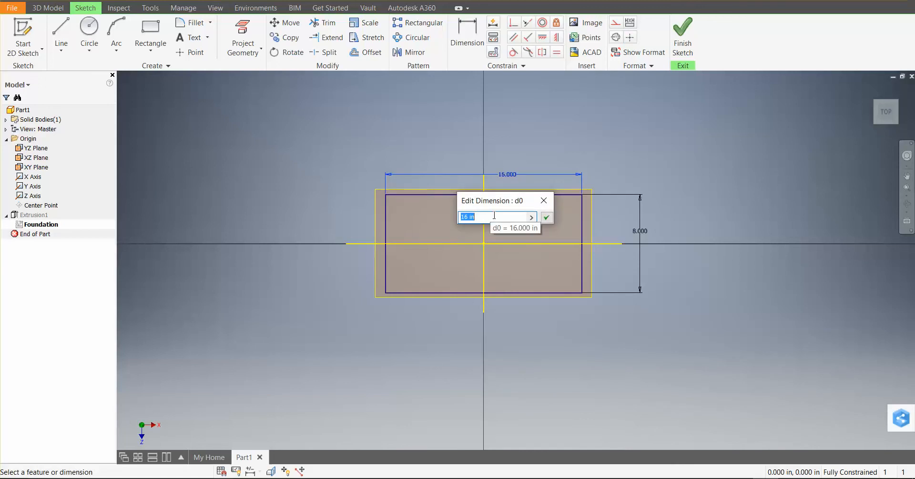
pyautogui.write('16*12')
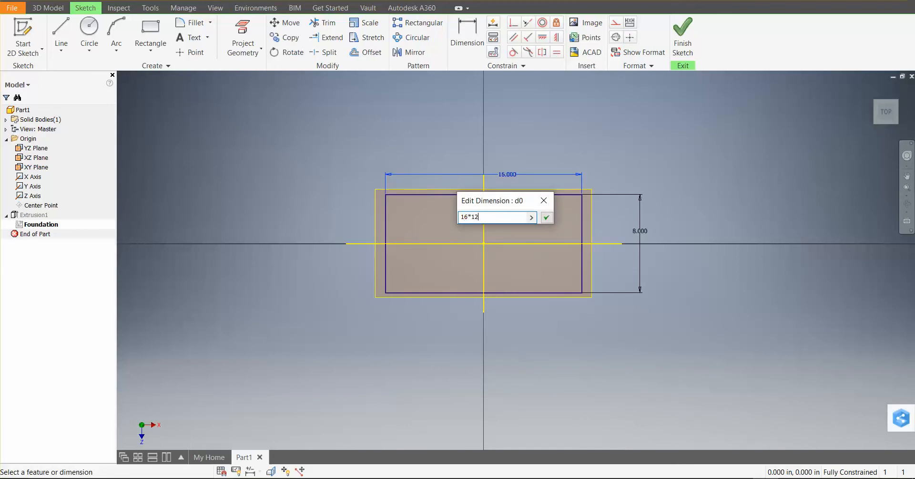
pyautogui.click(547, 217)
pyautogui.scroll(-10, 494, 265)
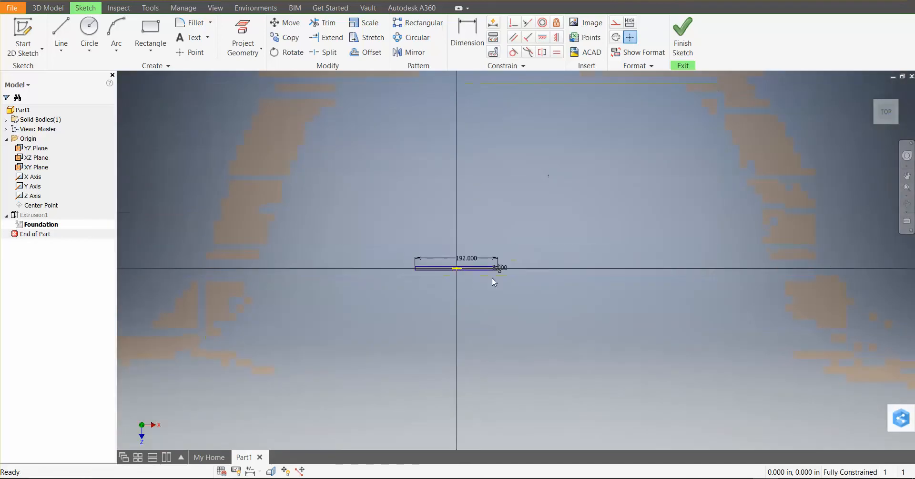
# Set the rectangle's 8 in dimension to 8*12 and finish the Foundation sketch
pyautogui.doubleClick(424, 264)
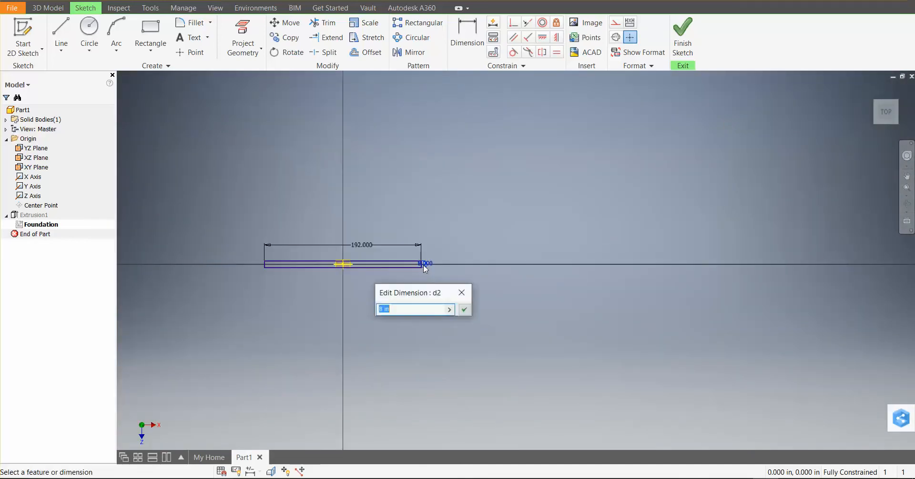
pyautogui.write('8*12')
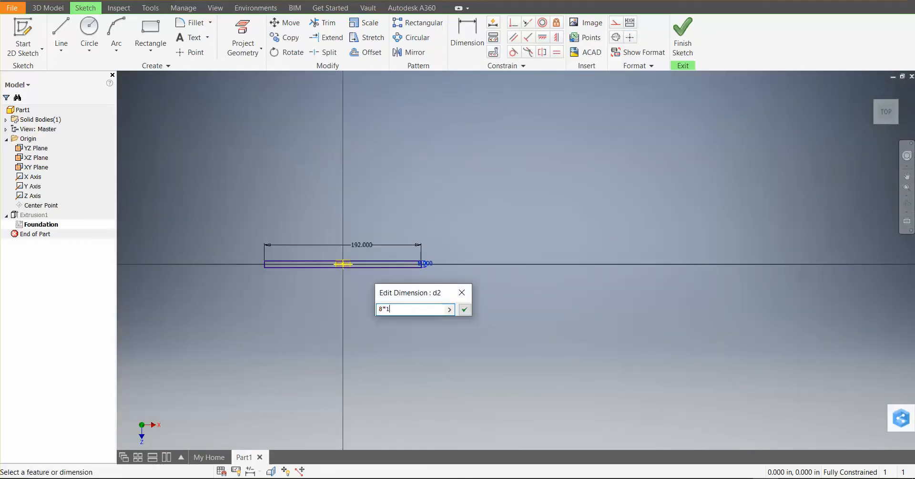
pyautogui.press('Return')
pyautogui.click(683, 38)
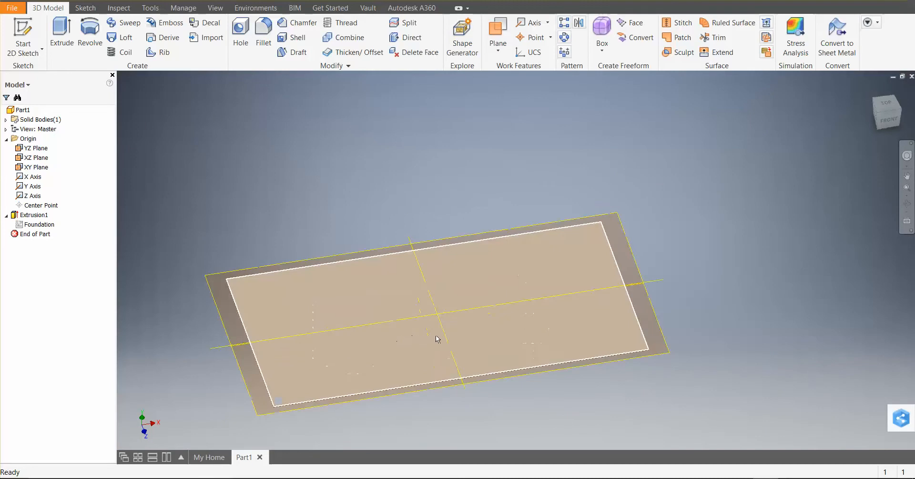
pyautogui.keyDown('shift'); pyautogui.moveTo(436, 336); pyautogui.dragTo(478, 316, button='middle'); pyautogui.keyUp('shift')
pyautogui.scroll(3, 416, 328)
pyautogui.scroll(-6, 416, 328)
pyautogui.scroll(4, 423, 326)
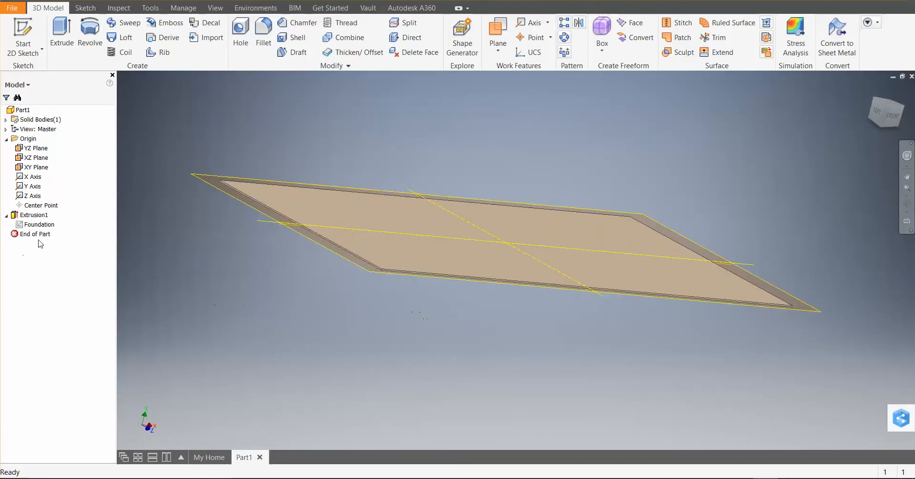
pyautogui.click(39, 224)
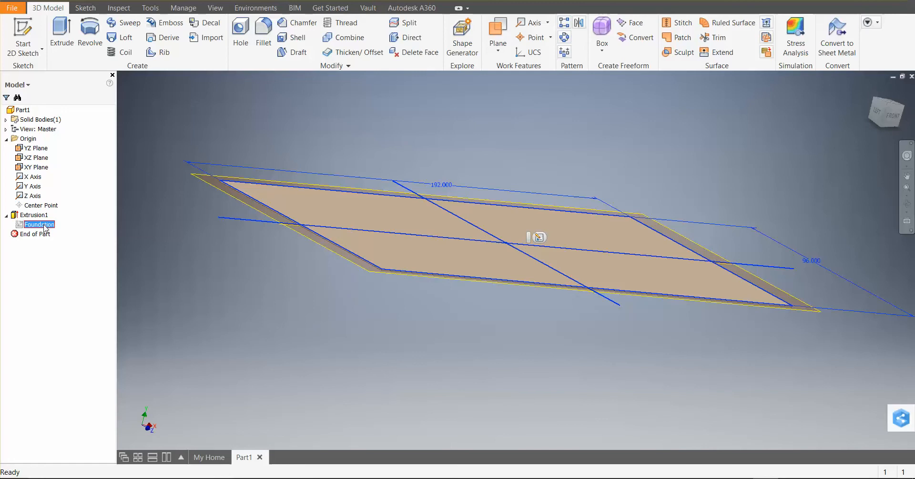
pyautogui.click(297, 279)
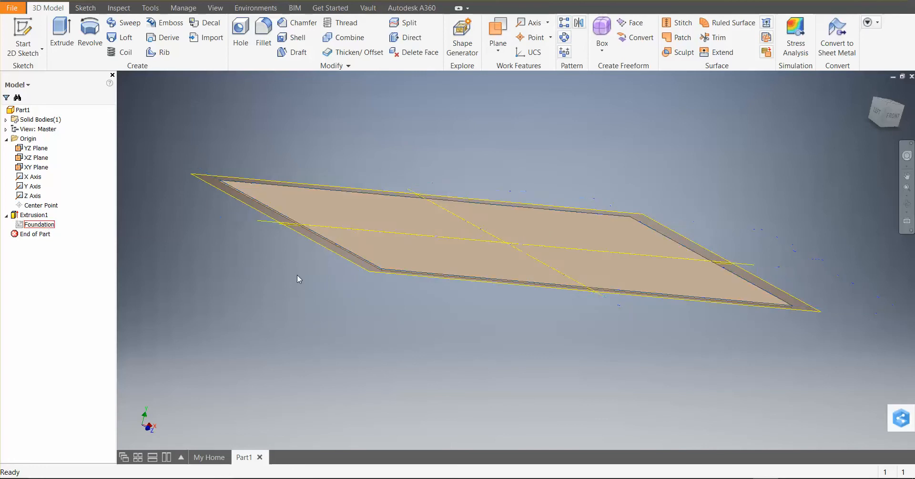
pyautogui.click(38, 225)
pyautogui.rightClick(37, 224)
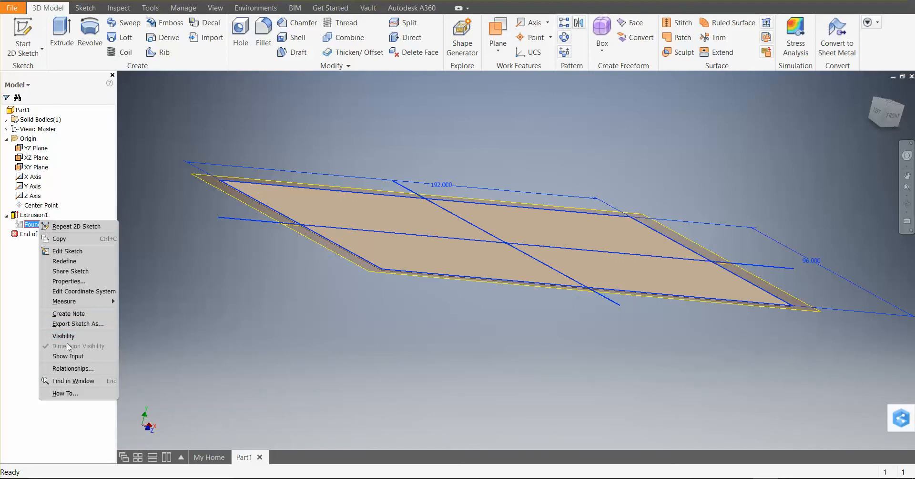
pyautogui.click(30, 224)
# Show the foundation extrusion's dimensions in the model and set its depth dimension to 18 in
pyautogui.click(41, 217)
pyautogui.rightClick(41, 217)
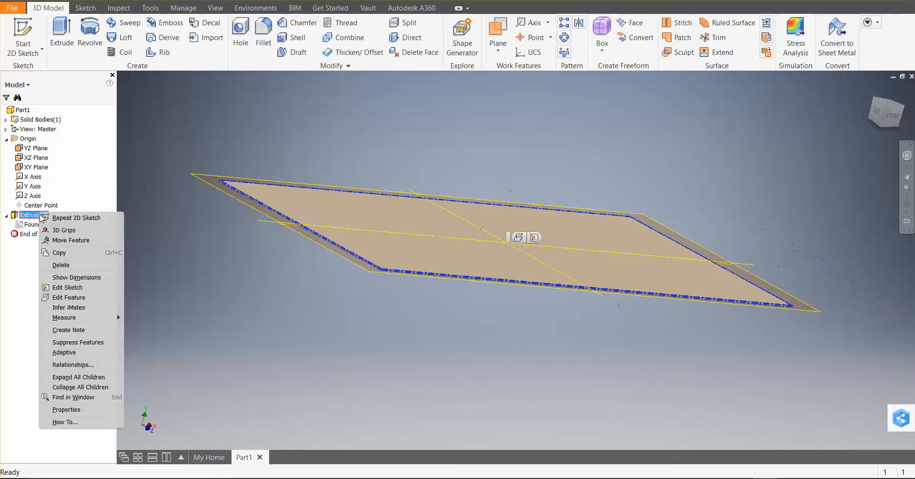
pyautogui.click(84, 276)
pyautogui.scroll(5, 421, 197)
pyautogui.scroll(-13, 419, 198)
pyautogui.click(509, 205)
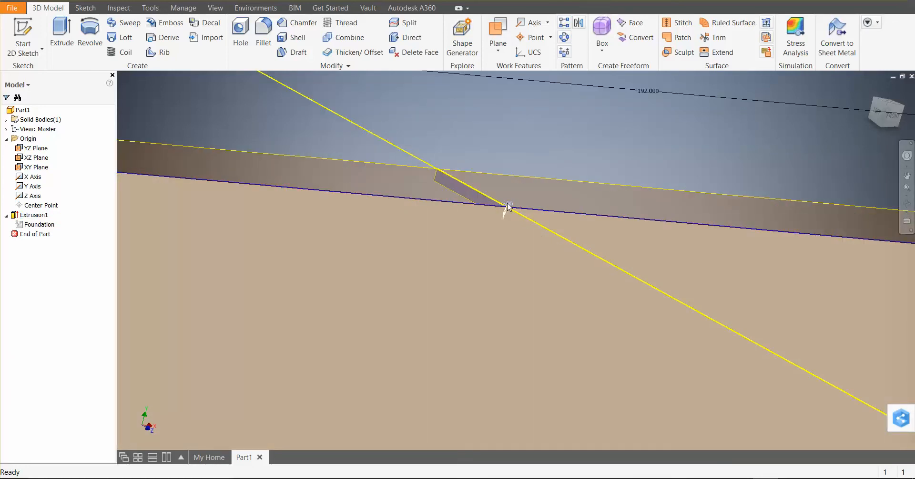
pyautogui.doubleClick(509, 206)
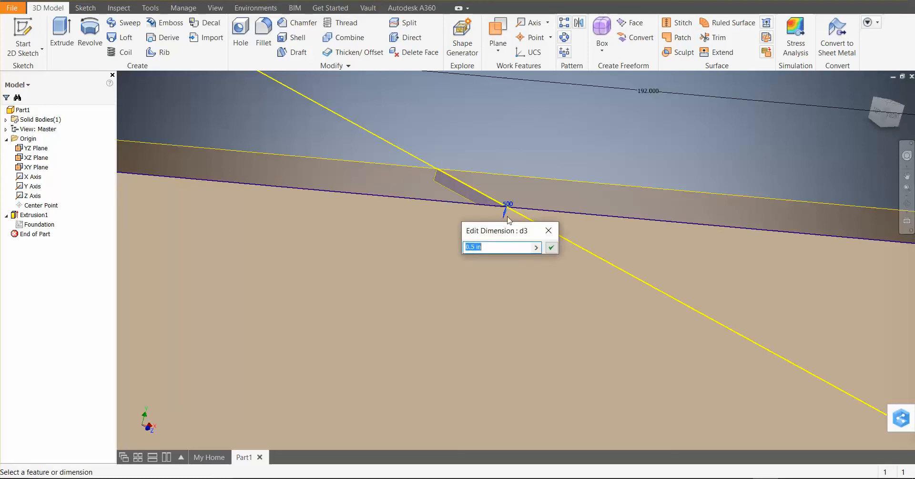
pyautogui.write('18')
pyautogui.press('Return')
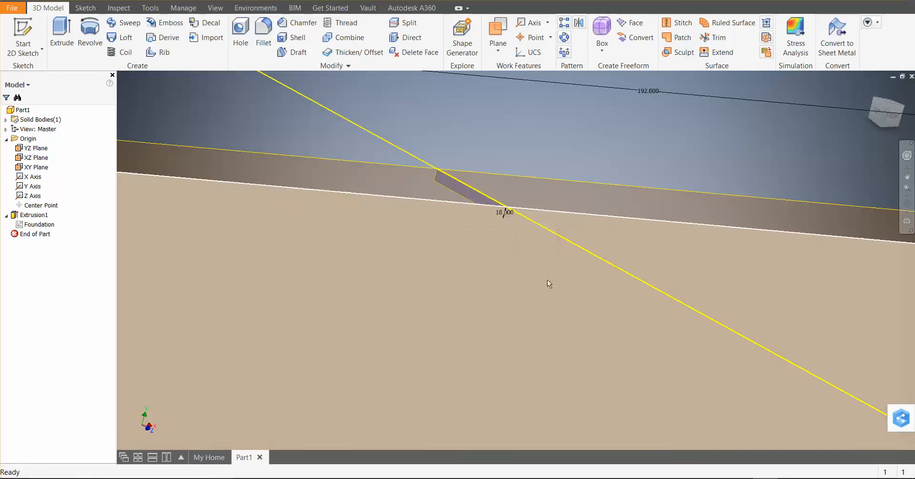
# Set the foundation extrusion's depth dimension to 24 in
pyautogui.scroll(-6, 538, 242)
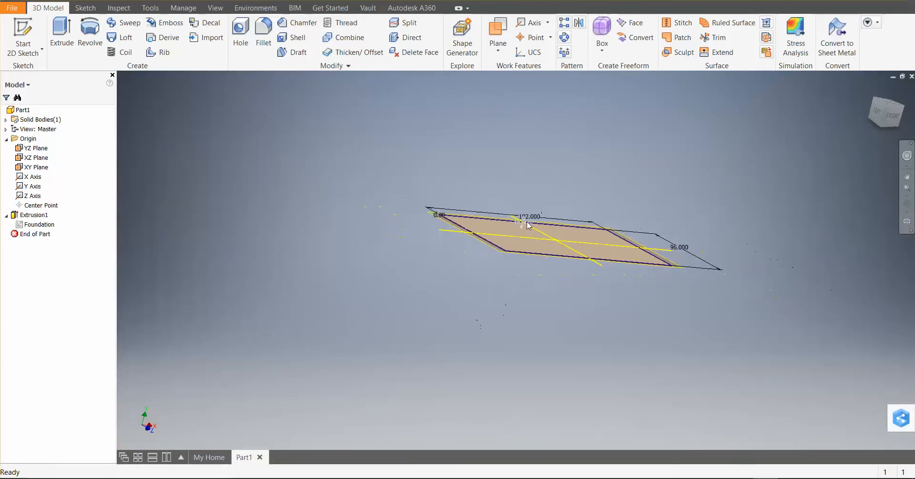
pyautogui.scroll(4, 505, 296)
pyautogui.scroll(-4, 516, 253)
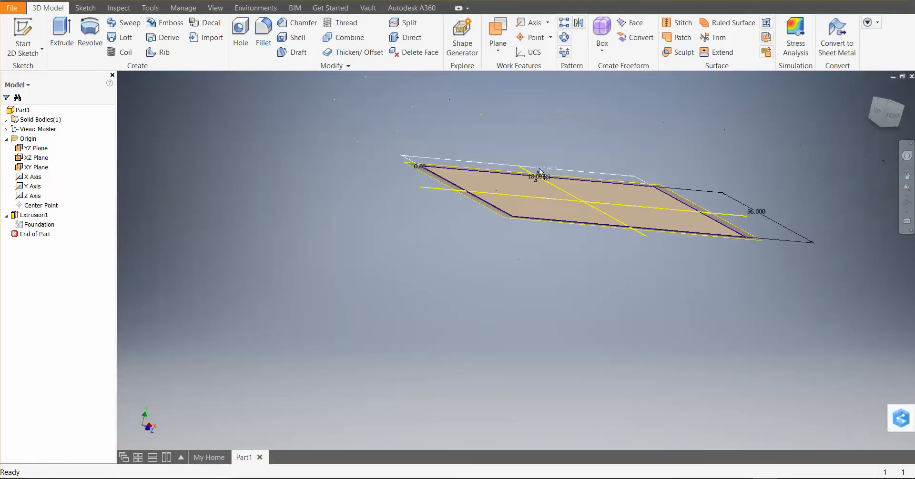
pyautogui.scroll(5, 531, 171)
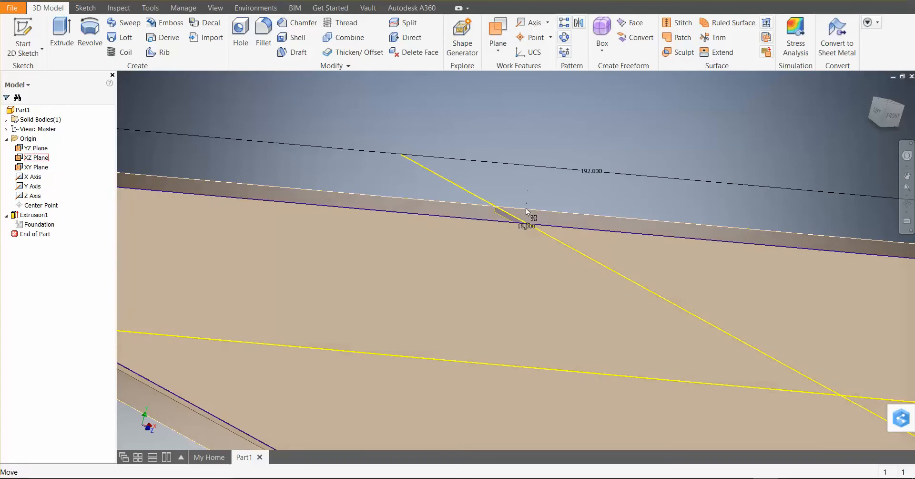
pyautogui.doubleClick(527, 226)
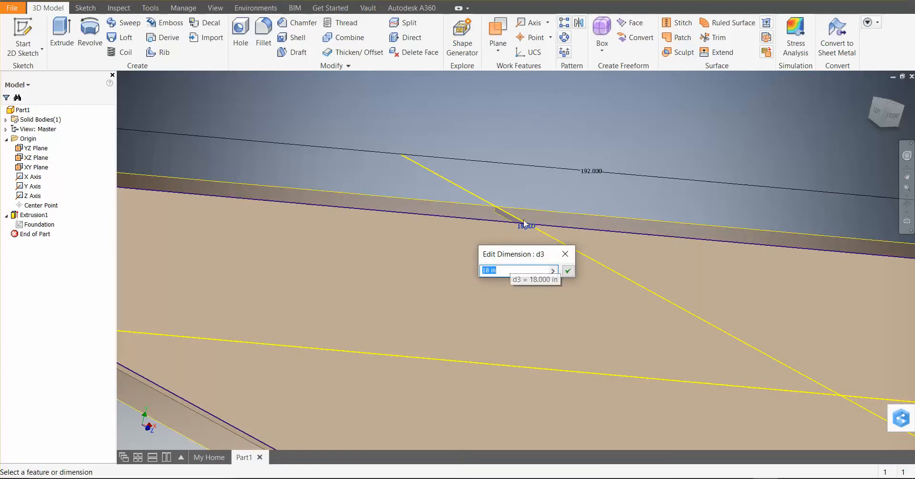
pyautogui.click(516, 270)
pyautogui.moveTo(516, 270); pyautogui.dragTo(440, 268)
pyautogui.write('24')
pyautogui.press('Return')
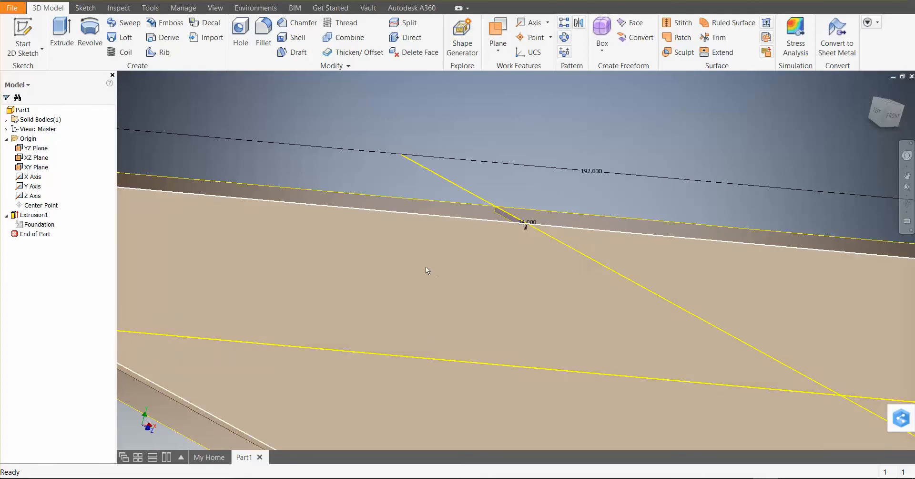
# Edit the foundation extrusion feature and accept it with the 24 in distance so the solid rebuilds
pyautogui.scroll(-4, 461, 294)
pyautogui.scroll(6, 461, 294)
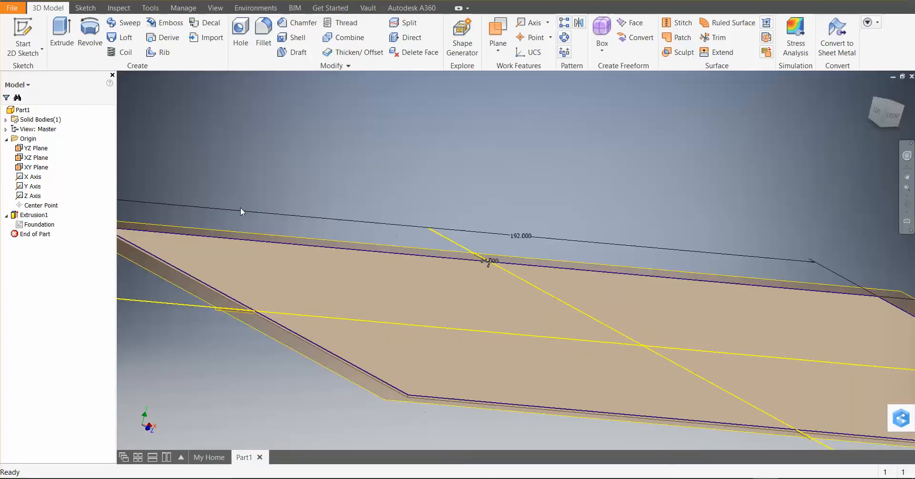
pyautogui.moveTo(469, 178); pyautogui.dragTo(479, 199, button='middle')
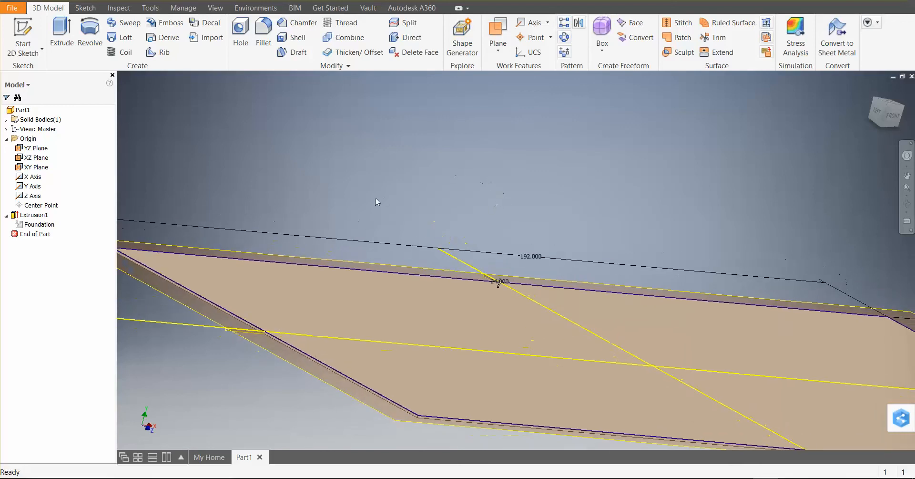
pyautogui.keyDown('shift'); pyautogui.moveTo(359, 222); pyautogui.dragTo(415, 244, button='middle'); pyautogui.keyUp('shift')
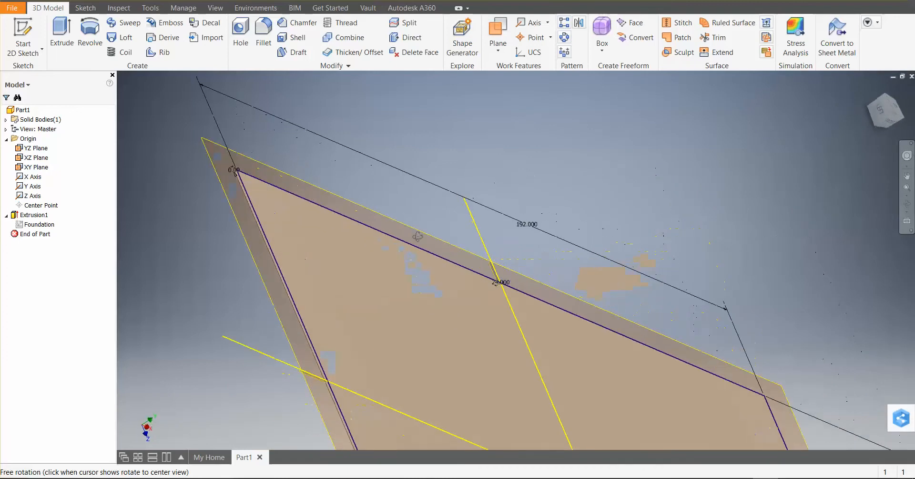
pyautogui.scroll(-4, 409, 239)
pyautogui.scroll(3, 408, 239)
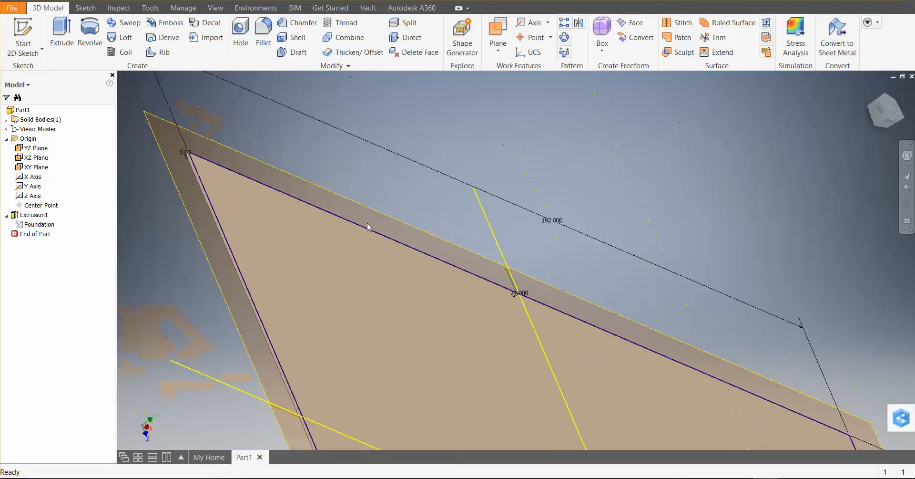
pyautogui.rightClick(27, 214)
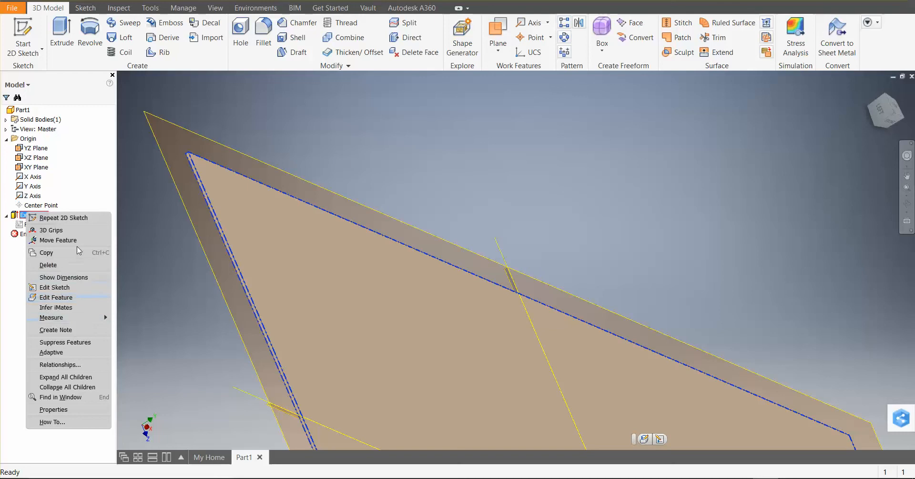
pyautogui.click(70, 298)
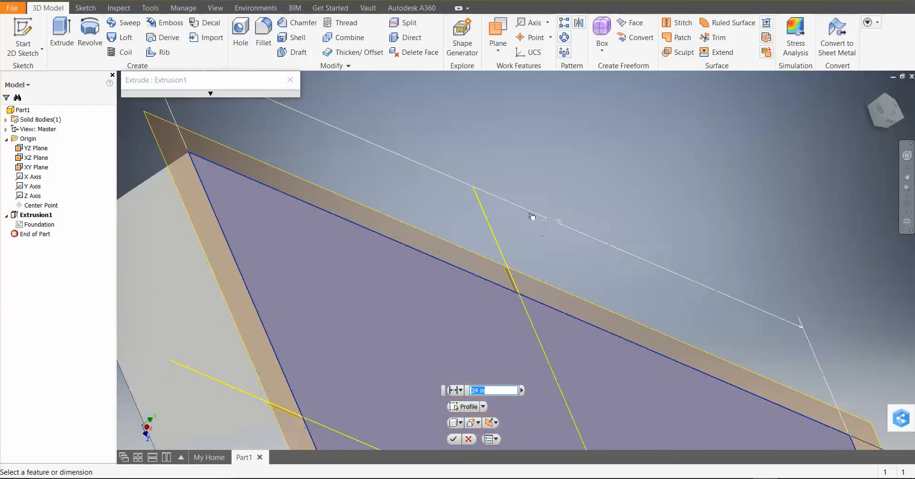
pyautogui.click(234, 94)
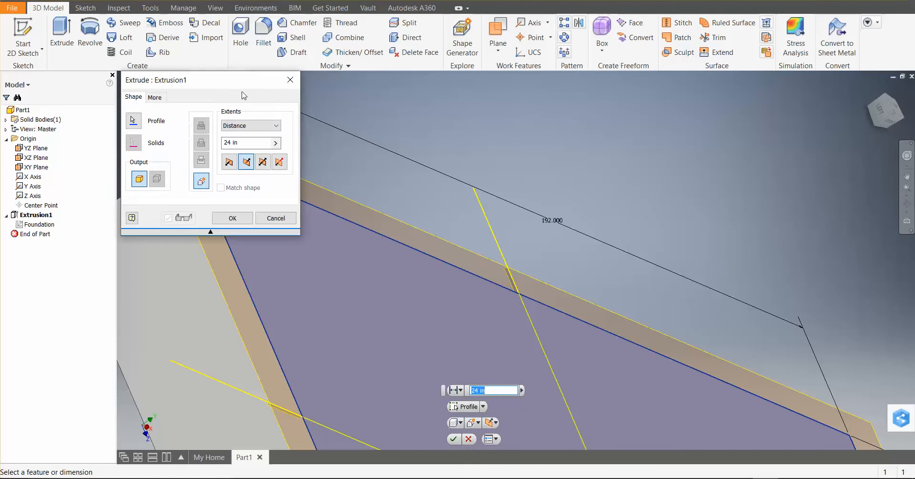
pyautogui.click(232, 217)
pyautogui.scroll(6, 365, 222)
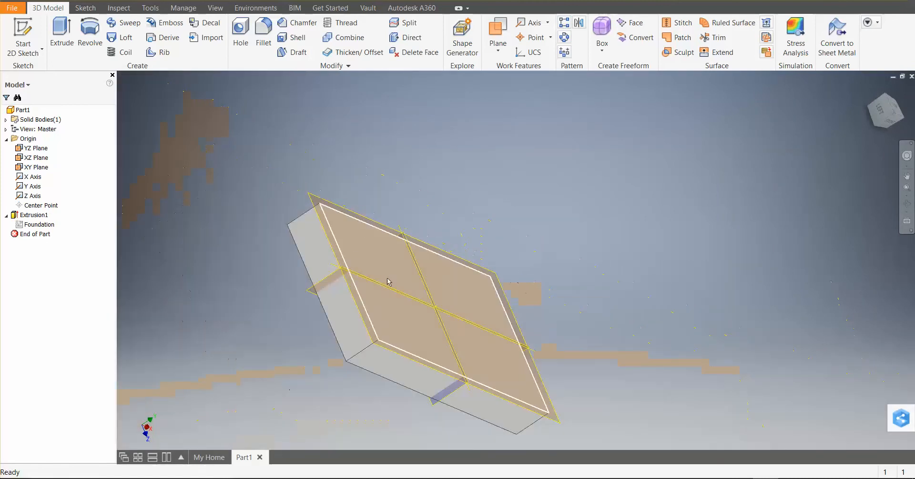
pyautogui.scroll(-3, 415, 272)
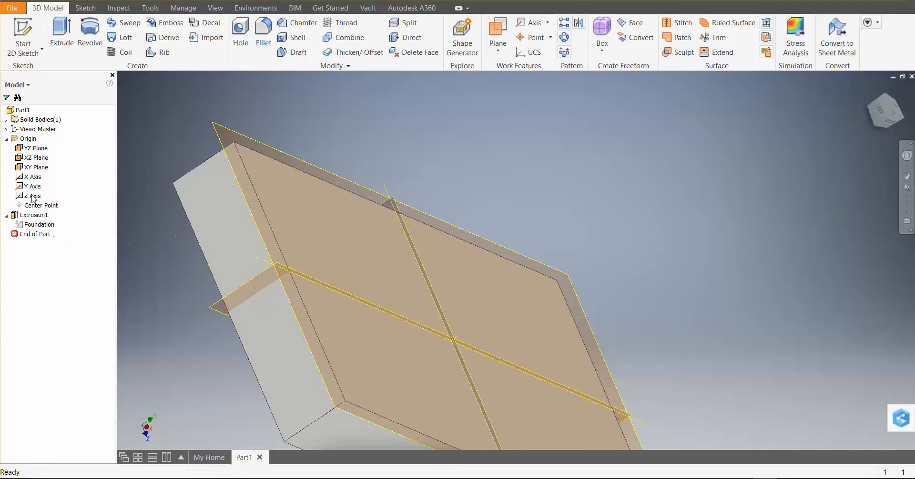
# Show the foundation extrusion's dimensions again and set its depth dimension to 12 in
pyautogui.click(34, 215)
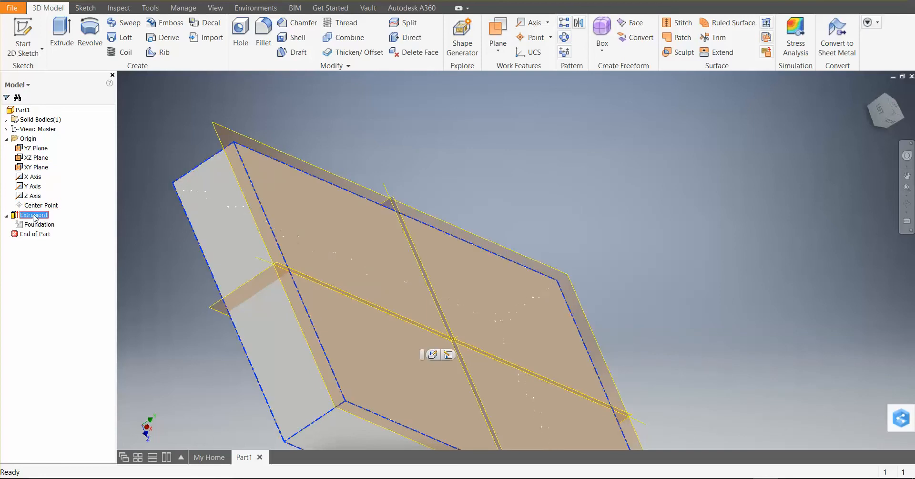
pyautogui.rightClick(34, 215)
pyautogui.click(61, 282)
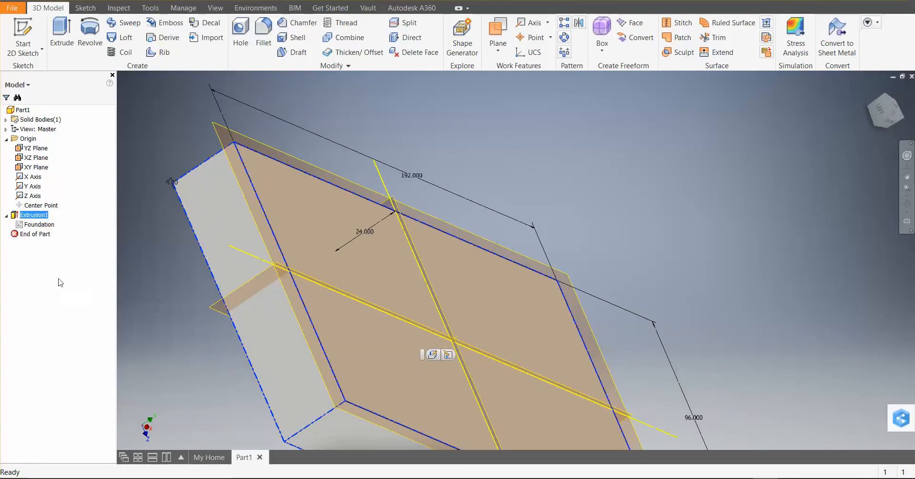
pyautogui.doubleClick(363, 233)
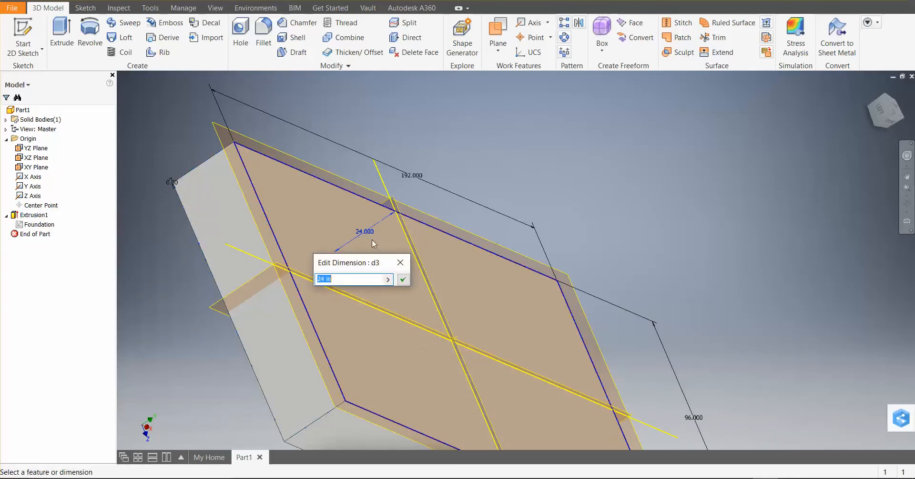
pyautogui.write('18')
pyautogui.write('2')
pyautogui.click(402, 280)
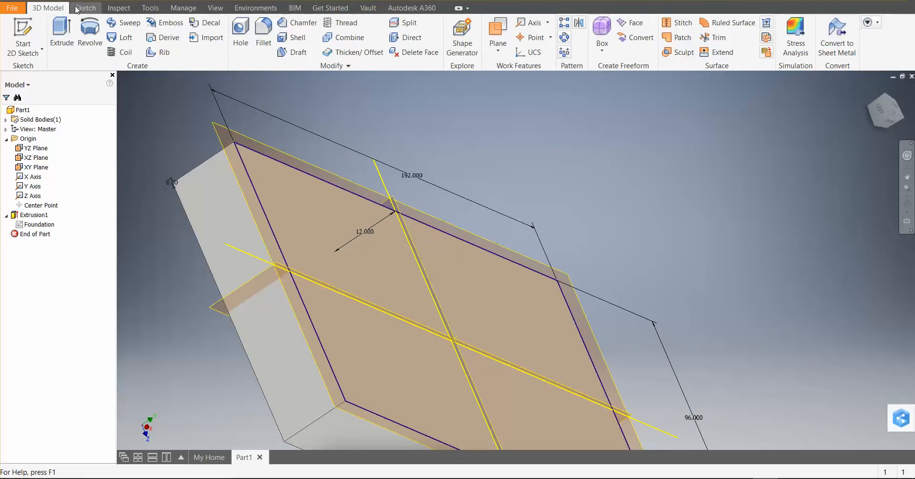
pyautogui.click(26, 215)
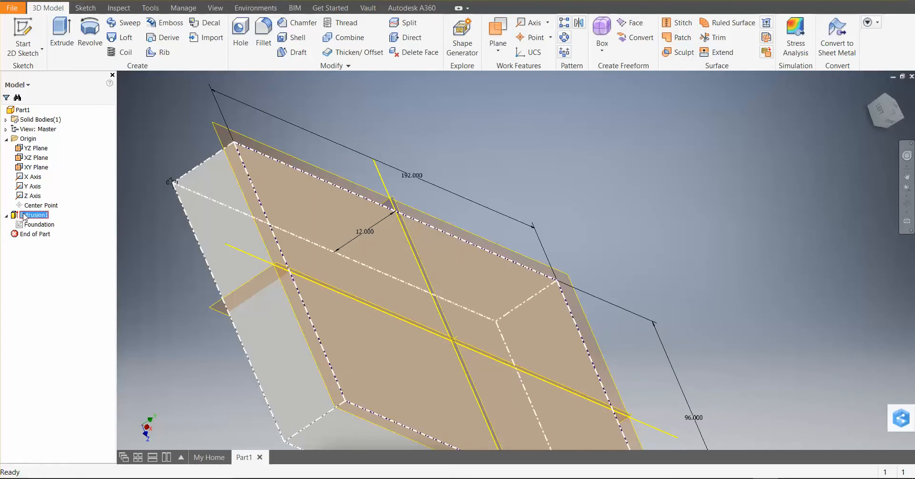
# Update the part so the foundation solid rebuilds with its changed extrusion depth
pyautogui.rightClick(24, 216)
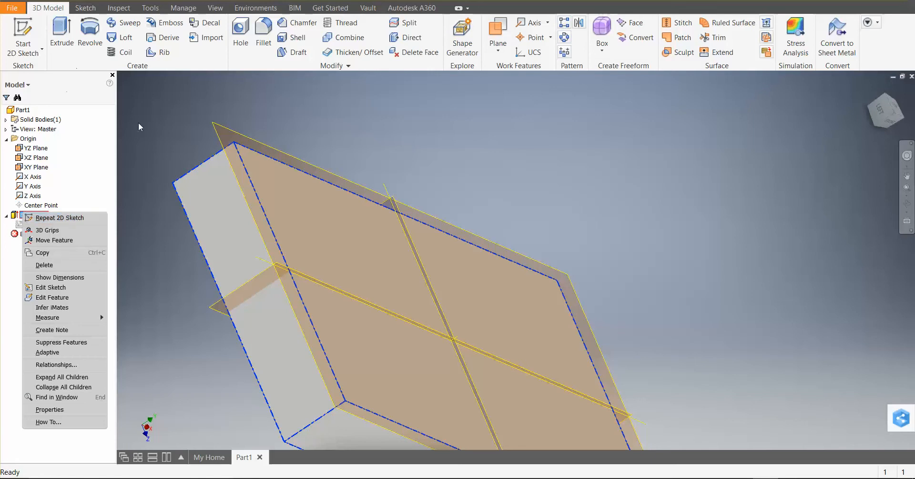
pyautogui.click(76, 7)
pyautogui.click(81, 8)
pyautogui.click(64, 8)
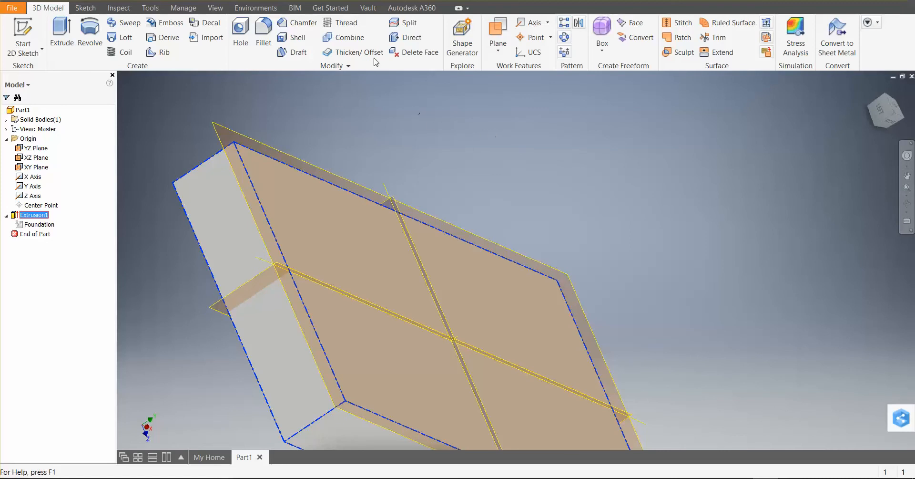
pyautogui.click(142, 8)
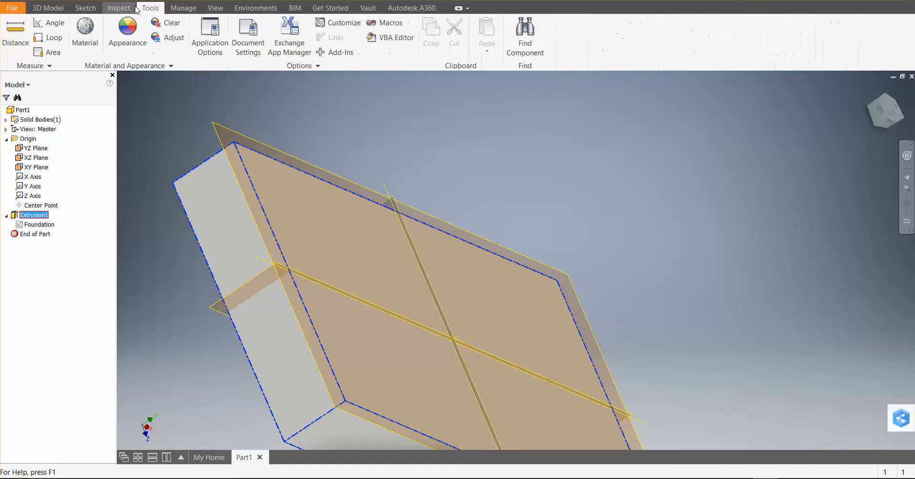
pyautogui.click(122, 8)
pyautogui.click(215, 8)
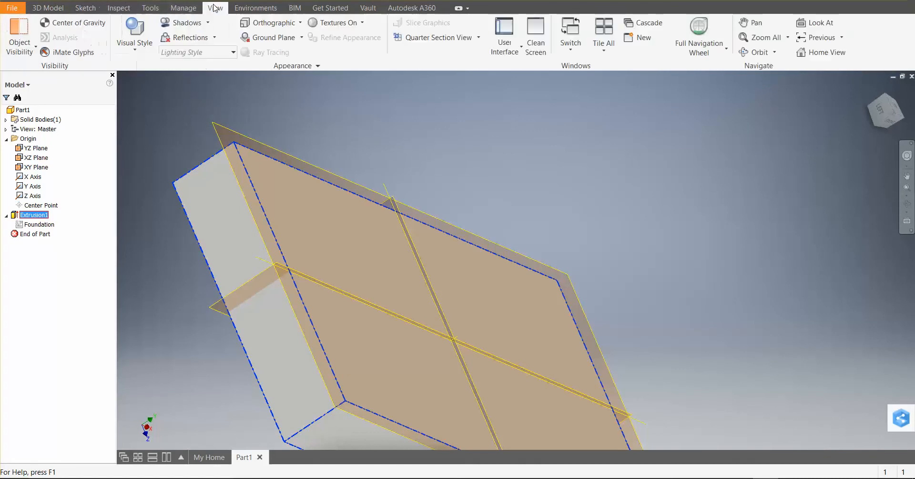
pyautogui.click(248, 12)
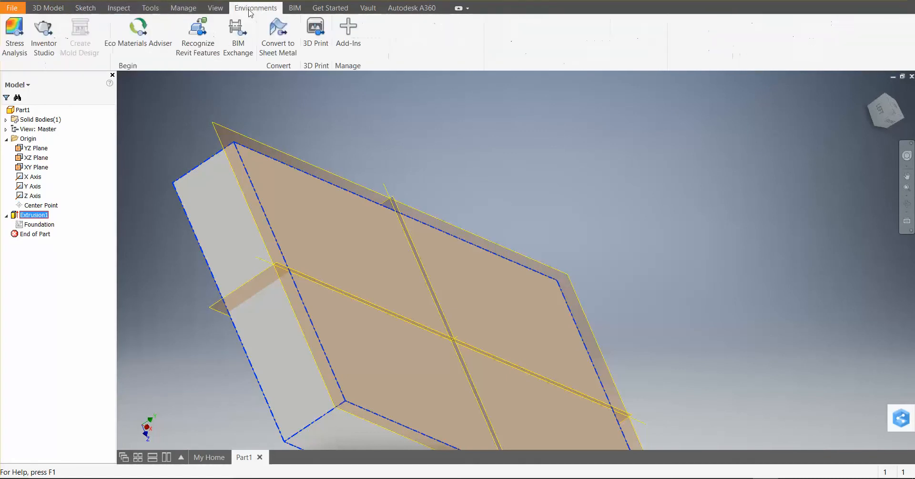
pyautogui.click(189, 7)
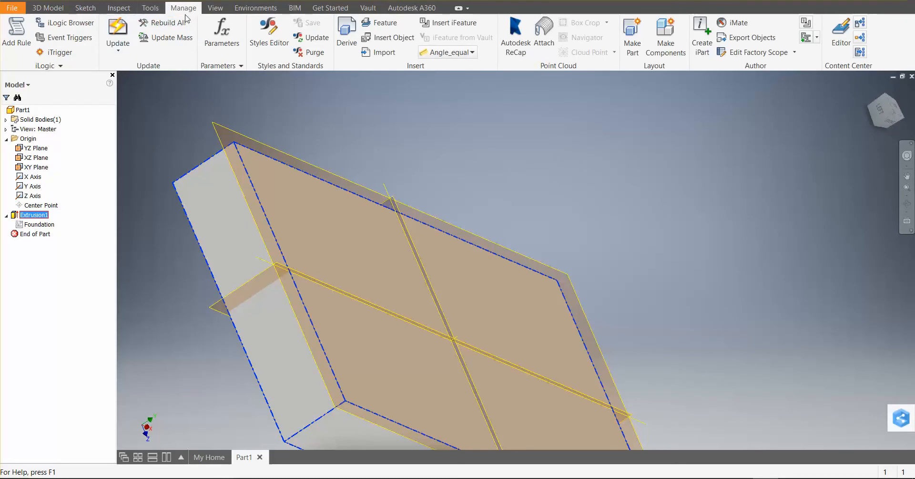
pyautogui.click(117, 32)
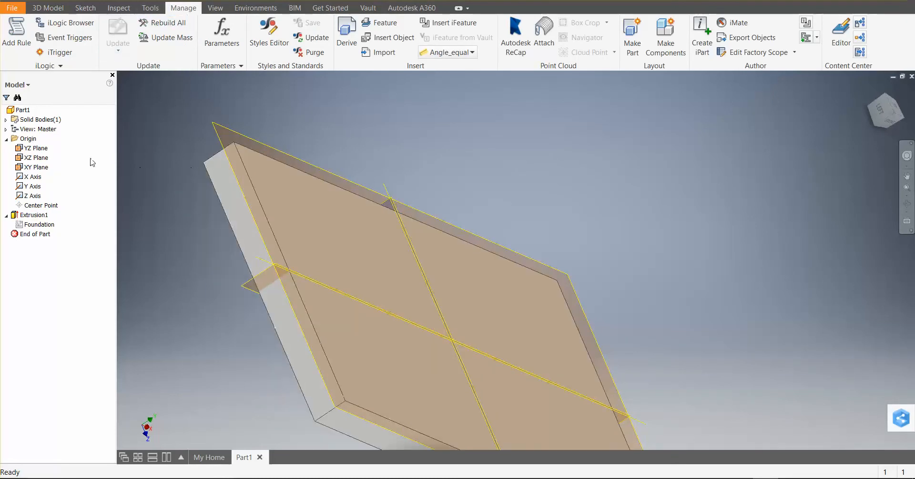
# Start a new 2D sketch on the top face of the foundation
pyautogui.scroll(-5, 380, 246)
pyautogui.scroll(6, 380, 246)
pyautogui.moveTo(380, 246); pyautogui.dragTo(404, 245, button='middle')
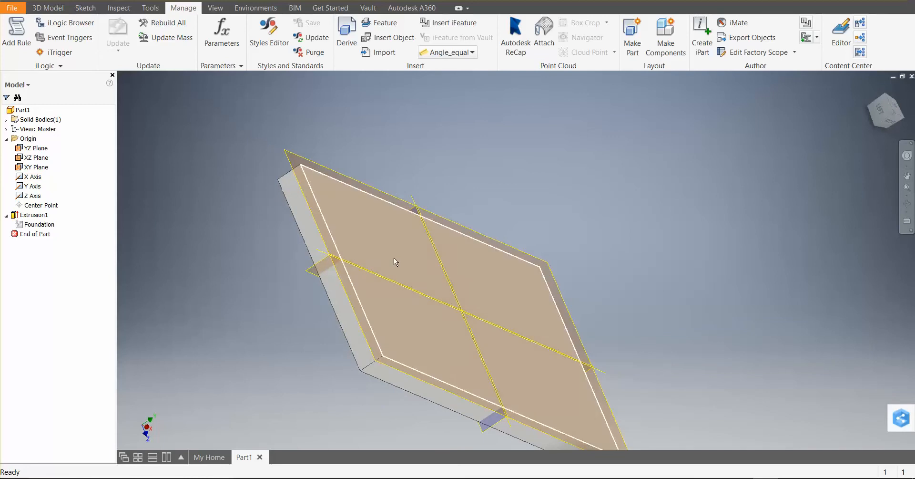
pyautogui.keyDown('shift'); pyautogui.moveTo(455, 207); pyautogui.dragTo(382, 253, button='middle'); pyautogui.keyUp('shift')
pyautogui.scroll(3, 407, 271)
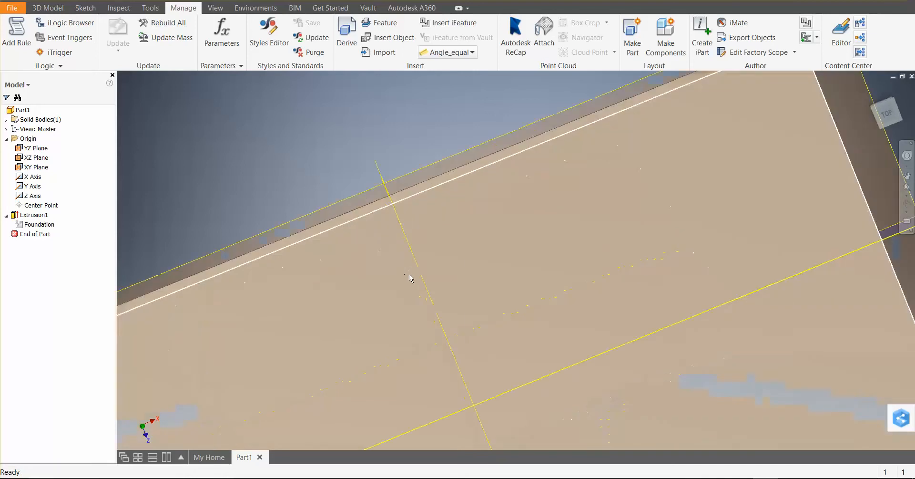
pyautogui.scroll(-5, 417, 283)
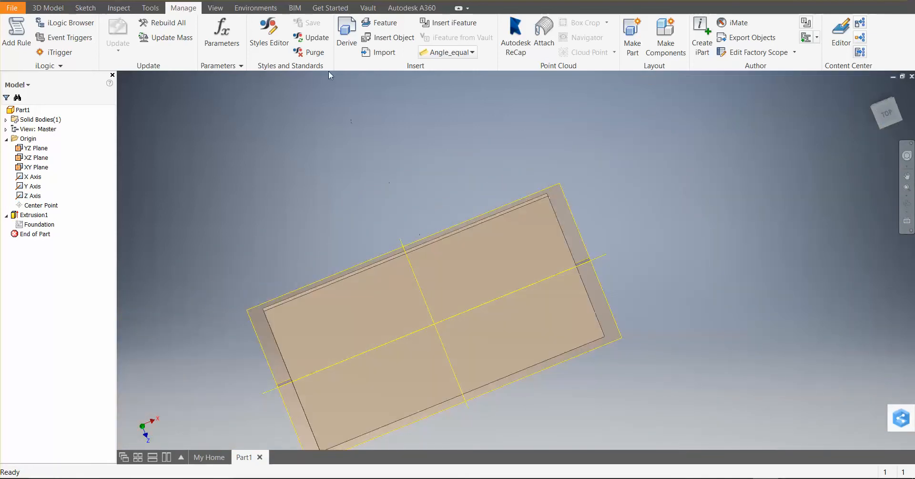
pyautogui.click(50, 7)
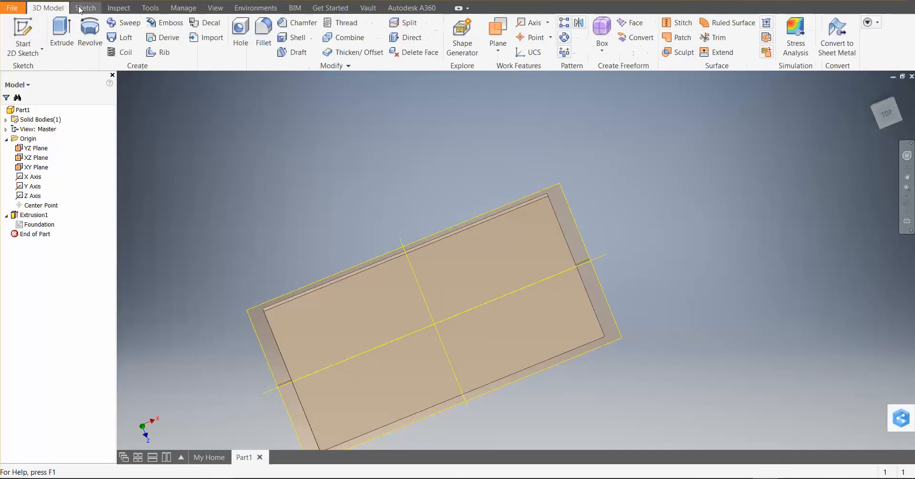
pyautogui.click(23, 31)
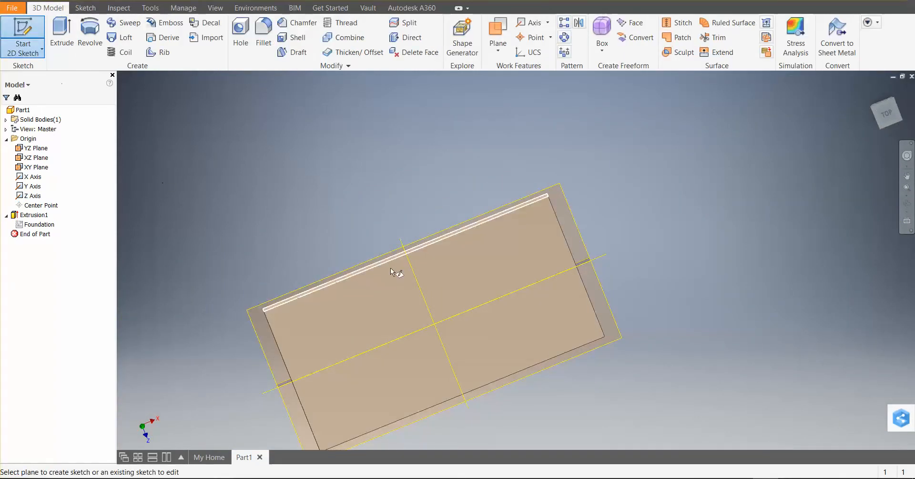
pyautogui.click(437, 260)
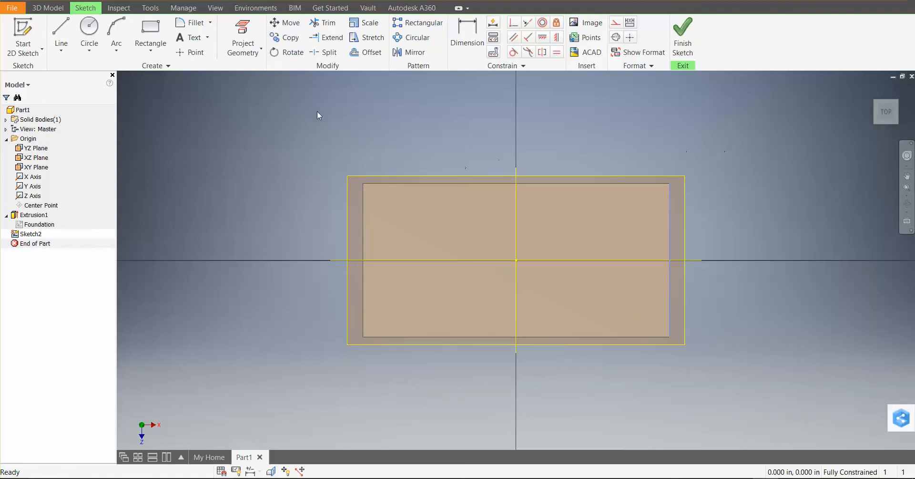
# Project the outline of the foundation's top face into the sketch
pyautogui.click(243, 47)
pyautogui.click(253, 68)
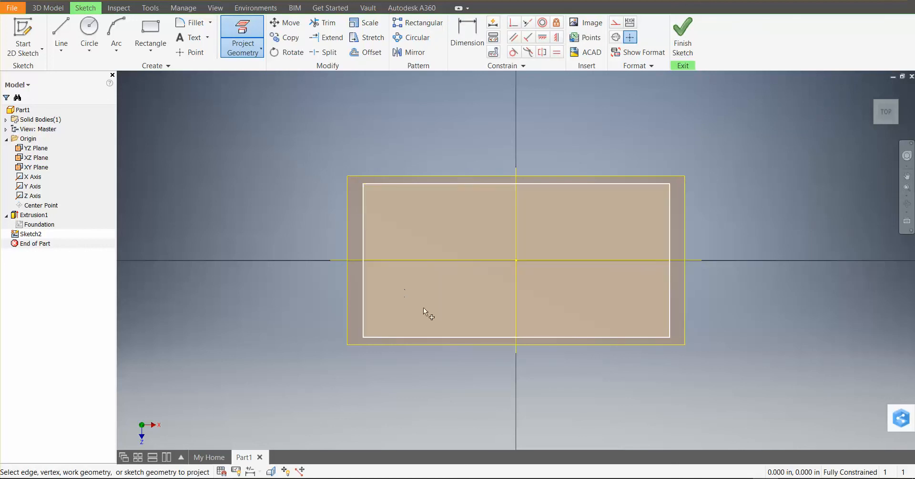
pyautogui.click(422, 336)
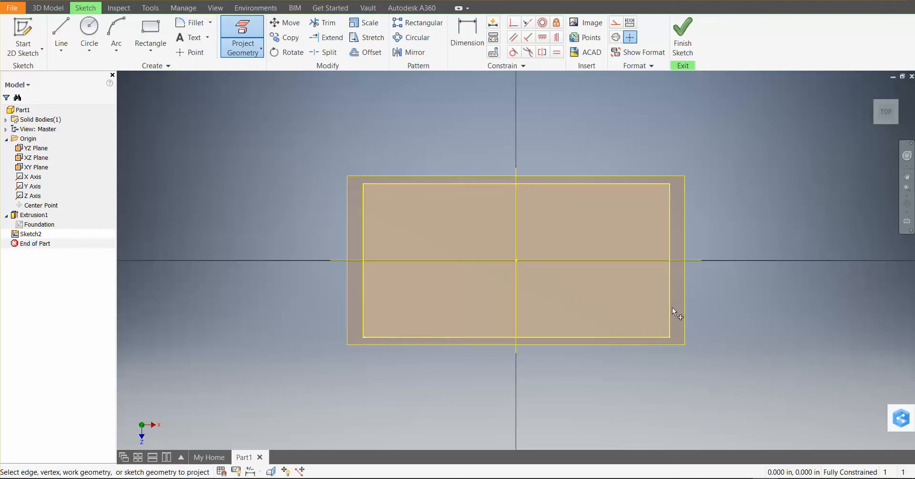
pyautogui.scroll(-4, 705, 310)
pyautogui.scroll(5, 702, 311)
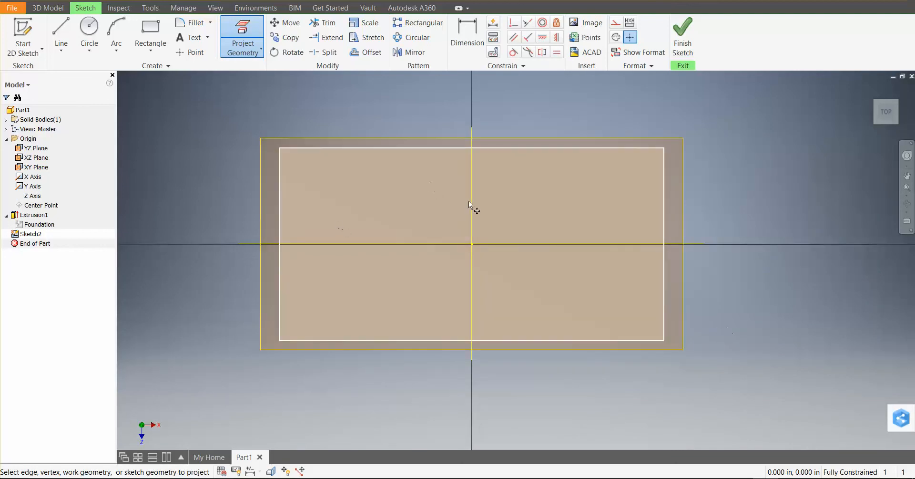
pyautogui.click(399, 159)
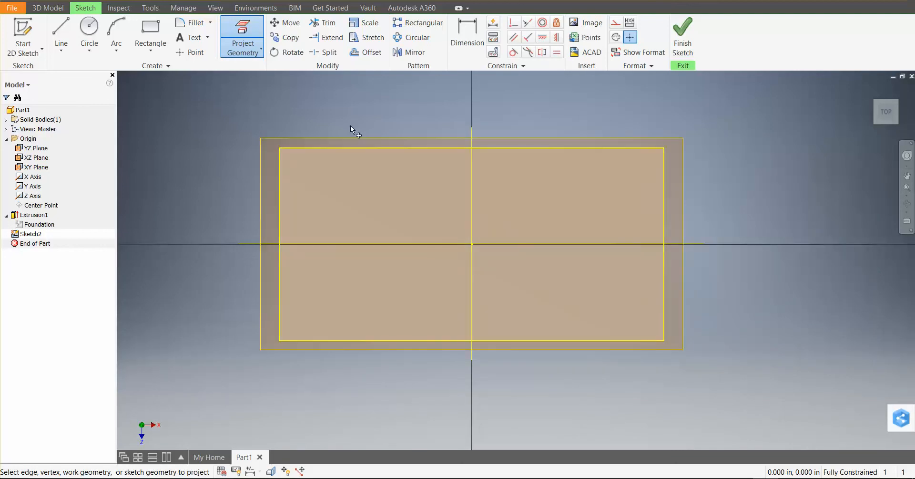
# Offset the projected foundation outline inward by about 5.7 in to form an inner rectangle
pyautogui.click(366, 54)
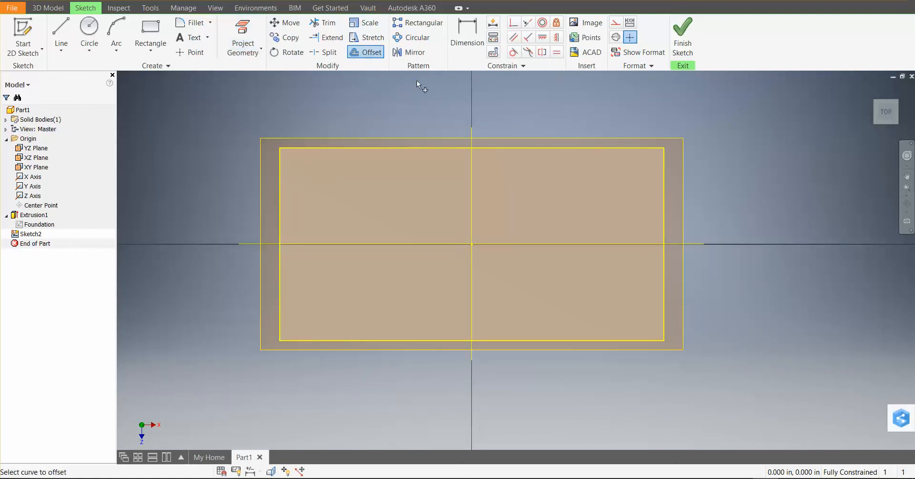
pyautogui.click(525, 148)
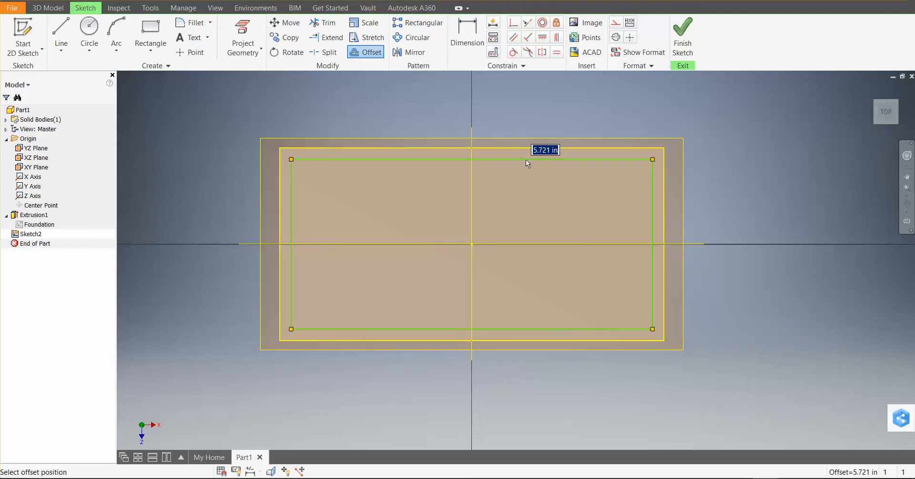
pyautogui.click(526, 160)
# Dimension the gap between the projected outline and the inner rectangle at 6 in and finish the sketch
pyautogui.click(493, 23)
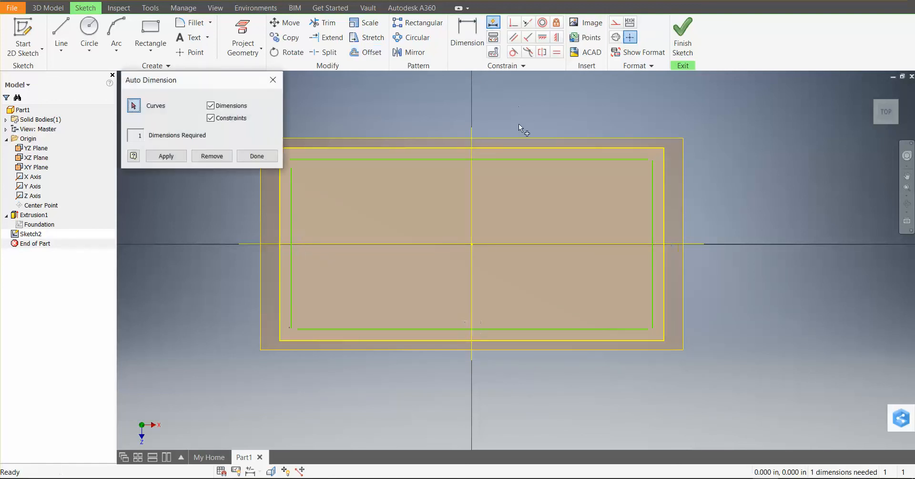
pyautogui.click(273, 79)
pyautogui.click(477, 34)
pyautogui.click(499, 158)
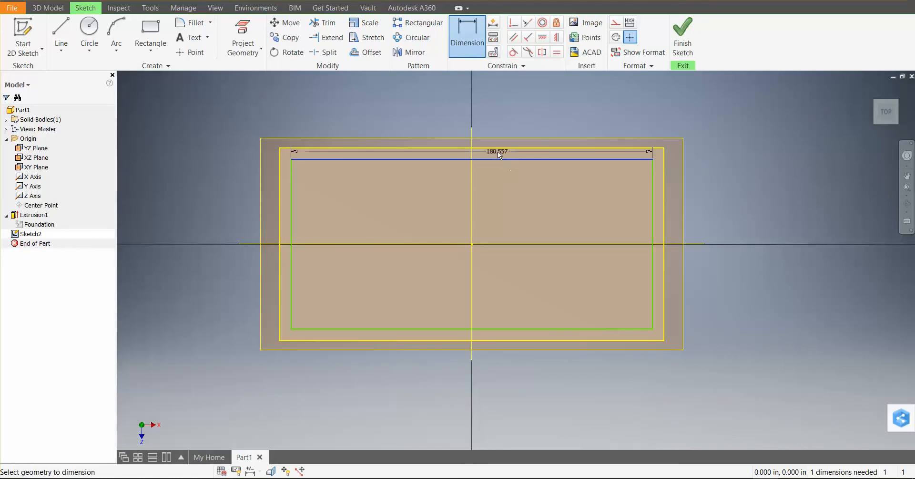
pyautogui.click(497, 148)
pyautogui.click(738, 154)
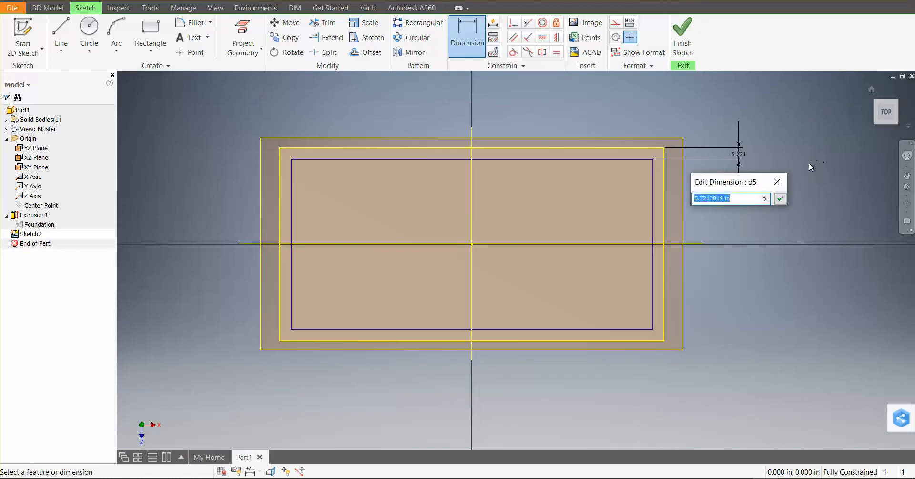
pyautogui.write('6')
pyautogui.press('Return')
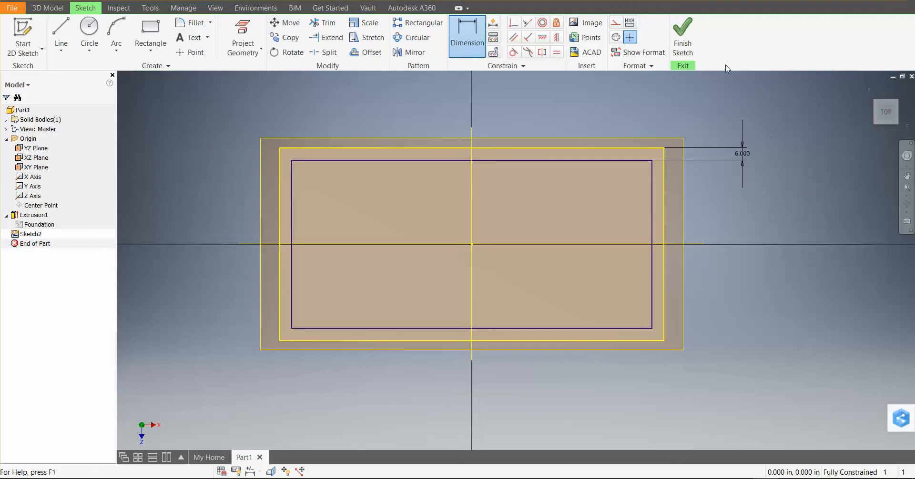
pyautogui.click(685, 33)
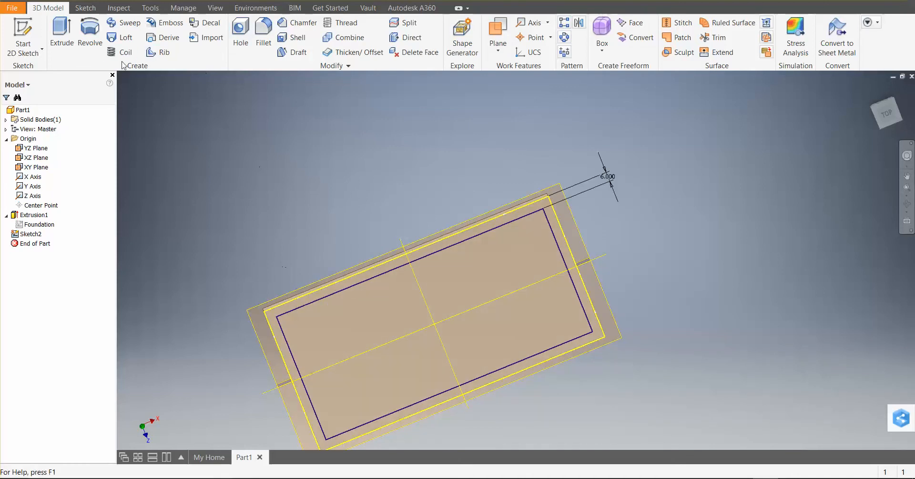
# Extrude the ring between the inner and outer rectangles 8*12 in upward to form the walls
pyautogui.click(67, 32)
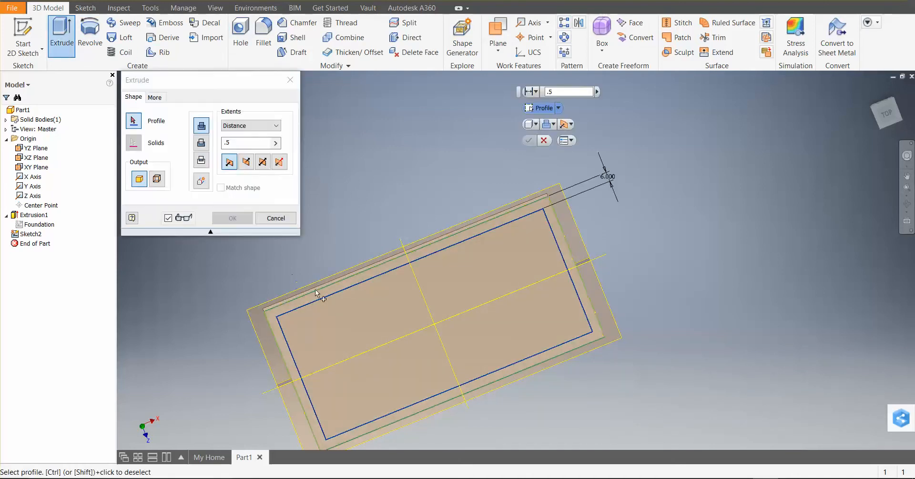
pyautogui.click(326, 298)
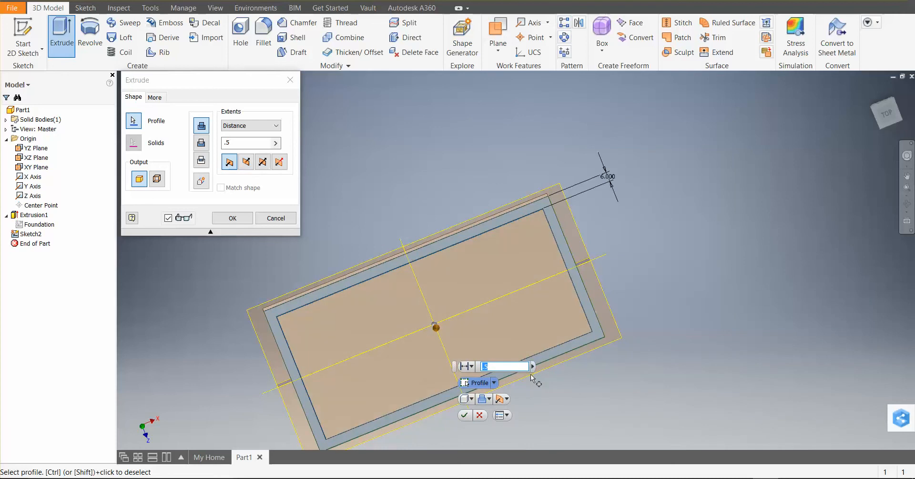
pyautogui.write('8*12')
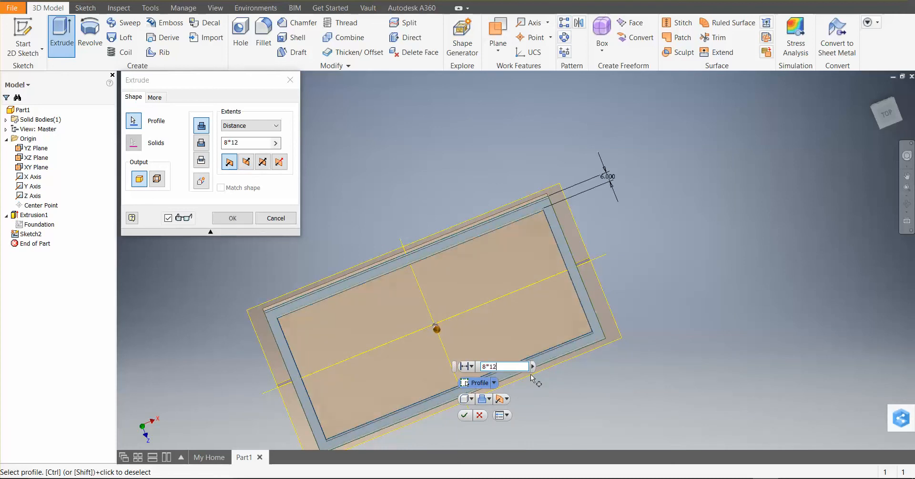
pyautogui.press('Return')
# Edit the Foundation sketch, set the rectangle's shorter side to 12*12 in and finish the sketch
pyautogui.moveTo(586, 414); pyautogui.dragTo(614, 336, button='middle')
pyautogui.moveTo(512, 368)
pyautogui.mouseDown(button='middle')
pyautogui.moveTo(523, 342)
pyautogui.moveTo(520, 366)
pyautogui.mouseUp(button='middle')
pyautogui.moveTo(469, 386); pyautogui.dragTo(470, 341, button='middle')
pyautogui.scroll(-5, 476, 340)
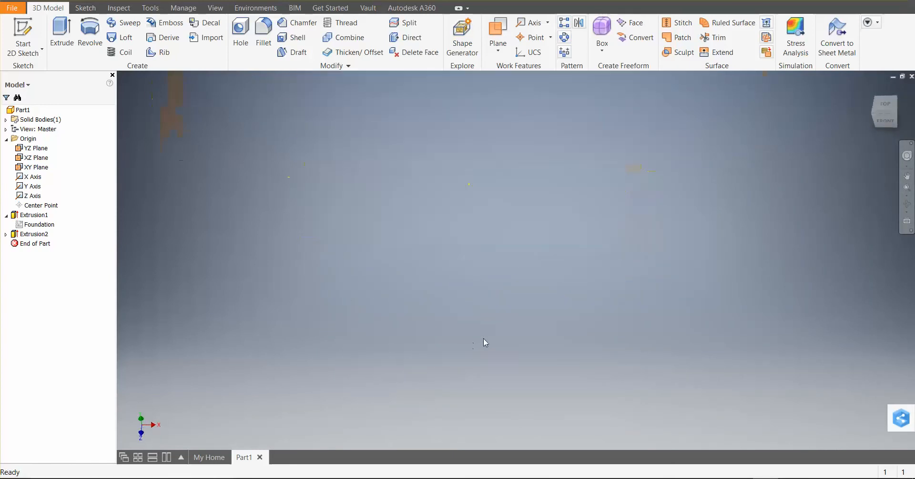
pyautogui.scroll(7, 482, 338)
pyautogui.keyDown('shift'); pyautogui.moveTo(503, 337); pyautogui.dragTo(510, 360, button='middle'); pyautogui.keyUp('shift')
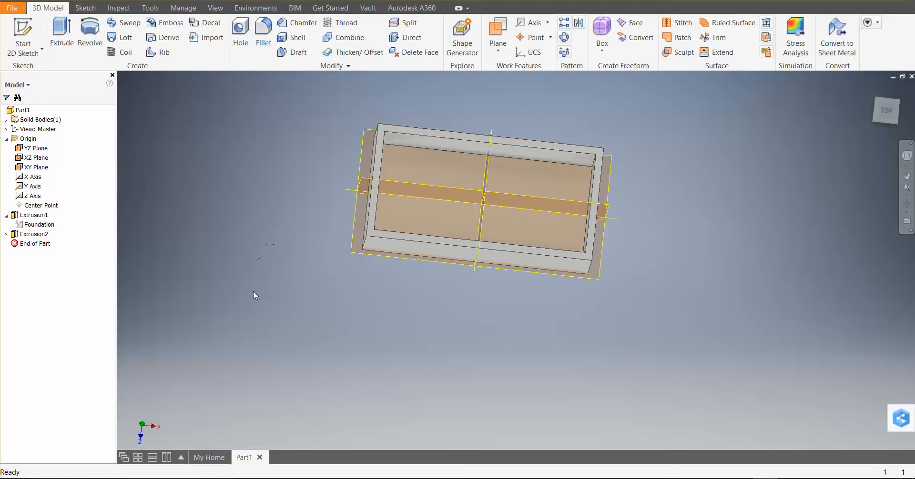
pyautogui.doubleClick(31, 225)
pyautogui.doubleClick(686, 245)
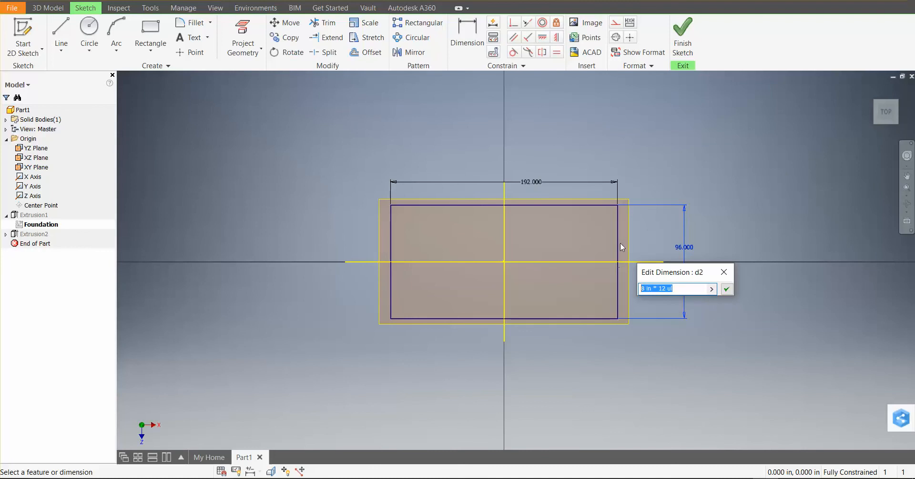
pyautogui.write('12*12')
pyautogui.press('Return')
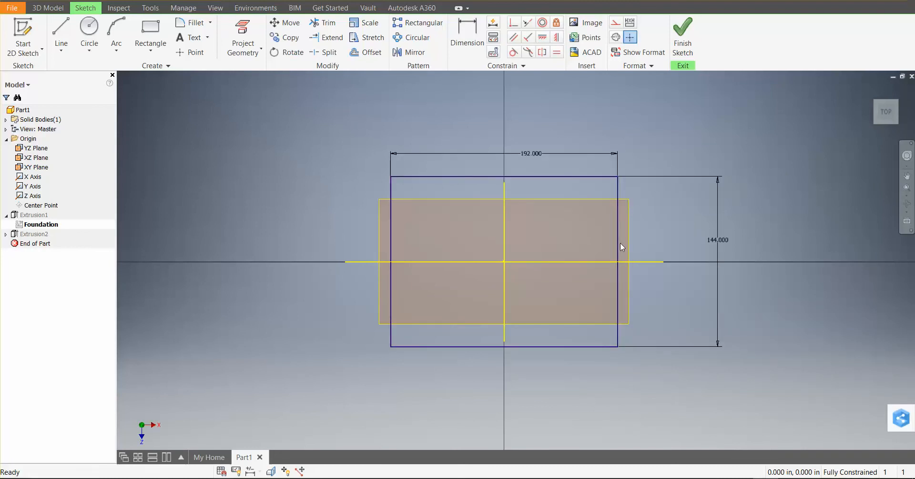
pyautogui.click(686, 33)
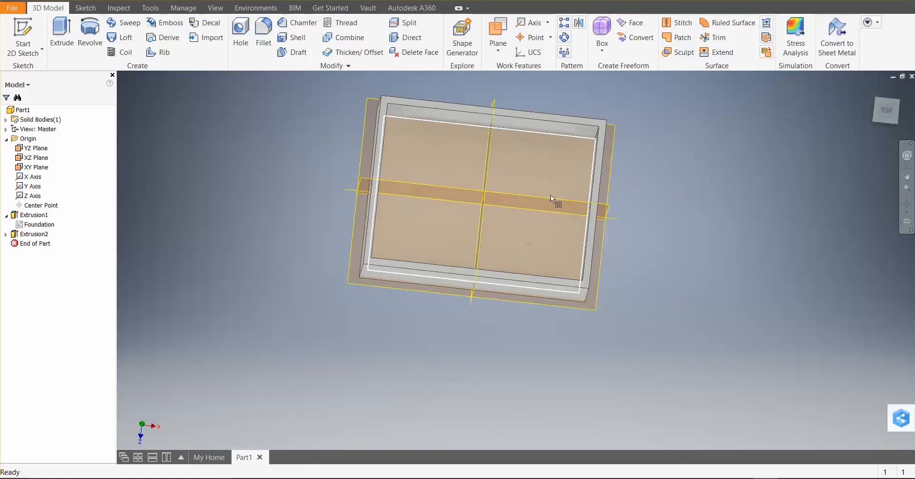
# Start a new 2D sketch on the foundation's floor face enclosed by the walls
pyautogui.click(344, 190)
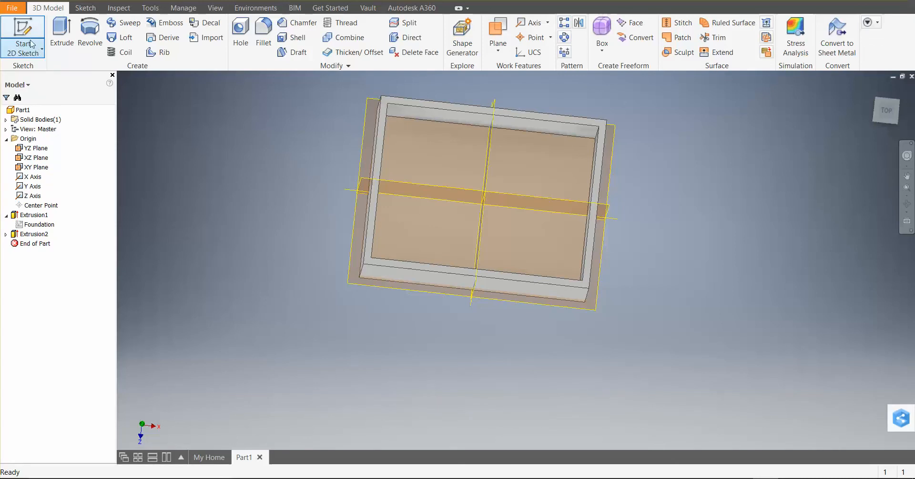
pyautogui.click(19, 30)
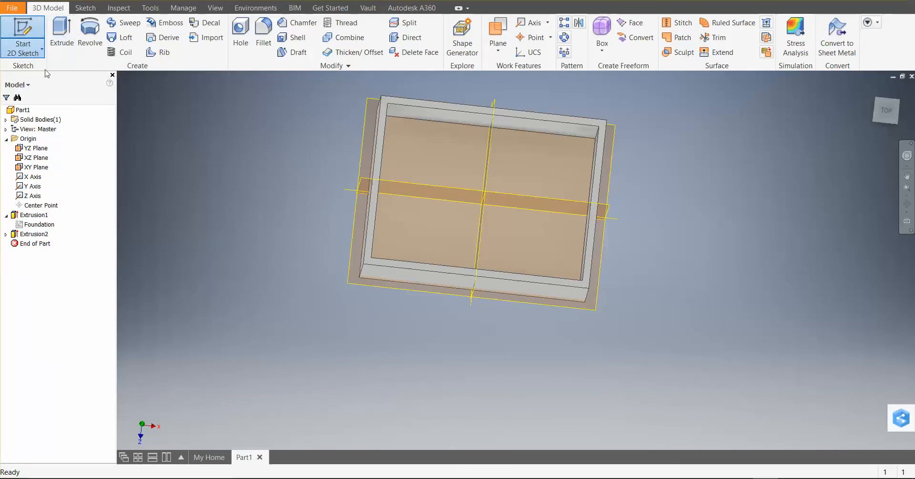
pyautogui.click(543, 248)
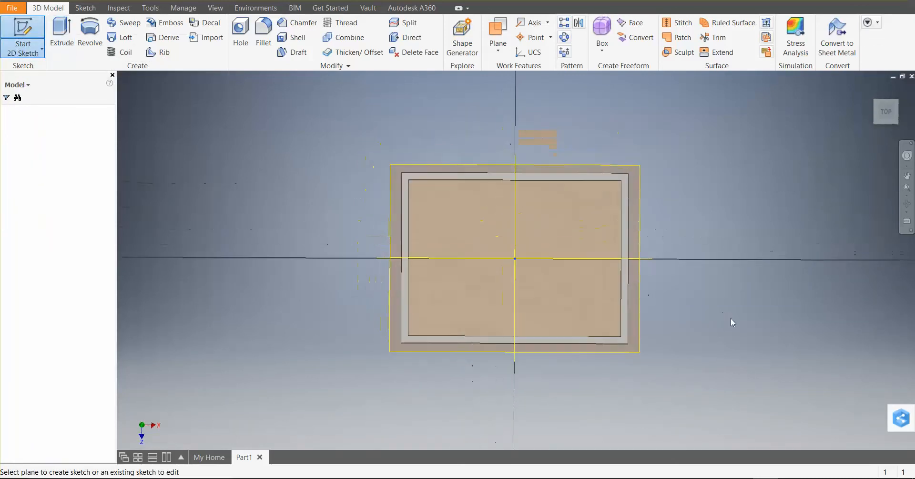
# Sketch a narrow horizontal rectangle about 115.5 in long on the floor, starting from the right wall's inner edge below the origin
pyautogui.scroll(-3, 653, 354)
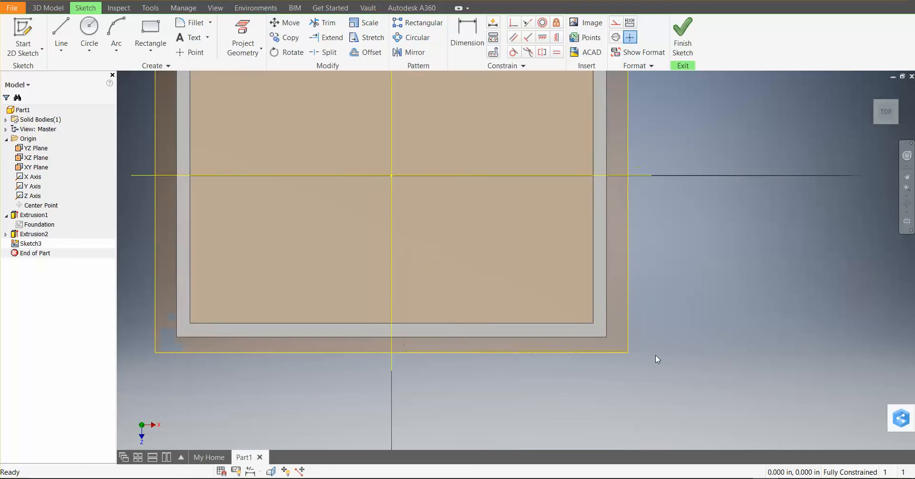
pyautogui.click(149, 31)
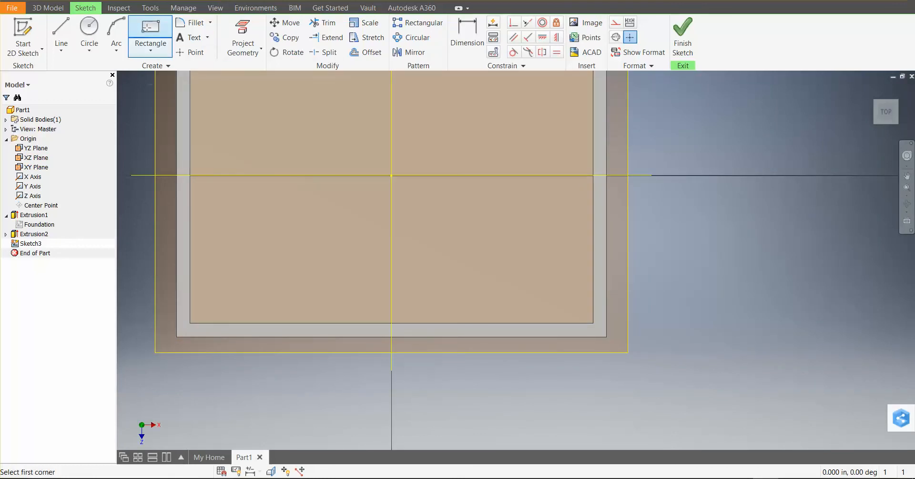
pyautogui.click(594, 241)
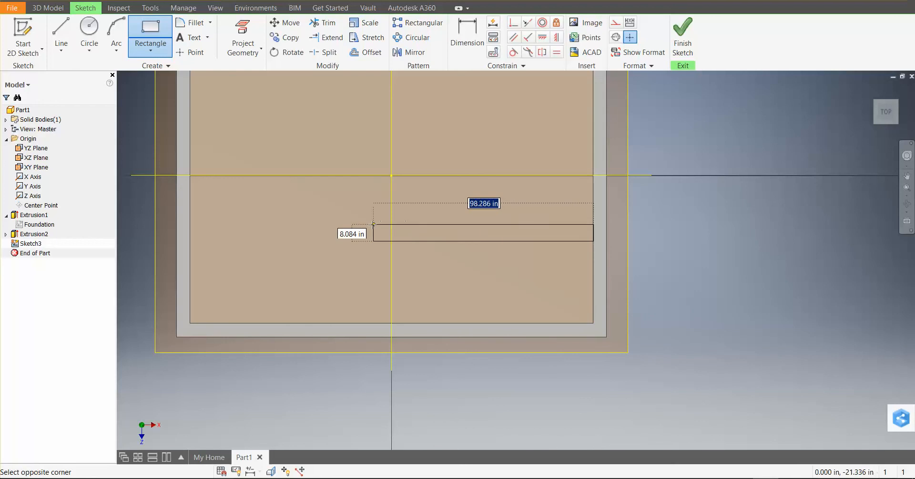
pyautogui.click(335, 221)
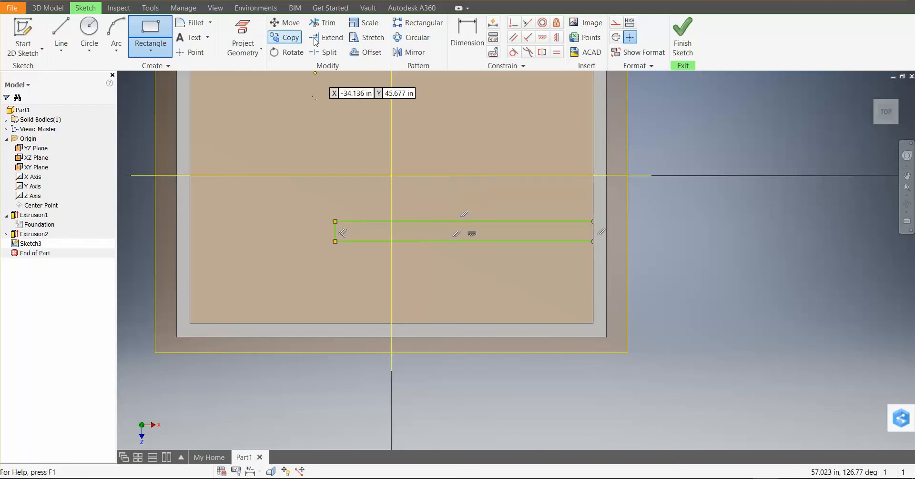
# Dimension the long side of the narrow rectangle at 6*12 in
pyautogui.click(467, 34)
pyautogui.click(476, 222)
pyautogui.click(482, 203)
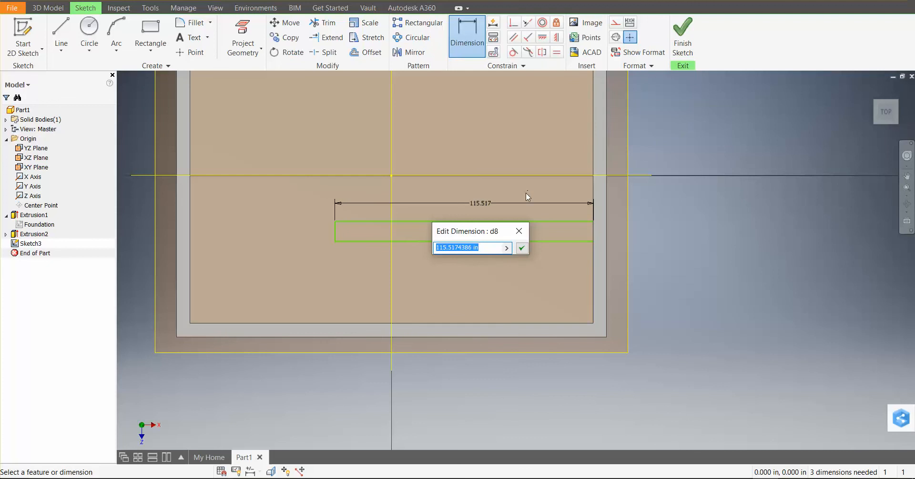
pyautogui.write('72')
pyautogui.press('Return')
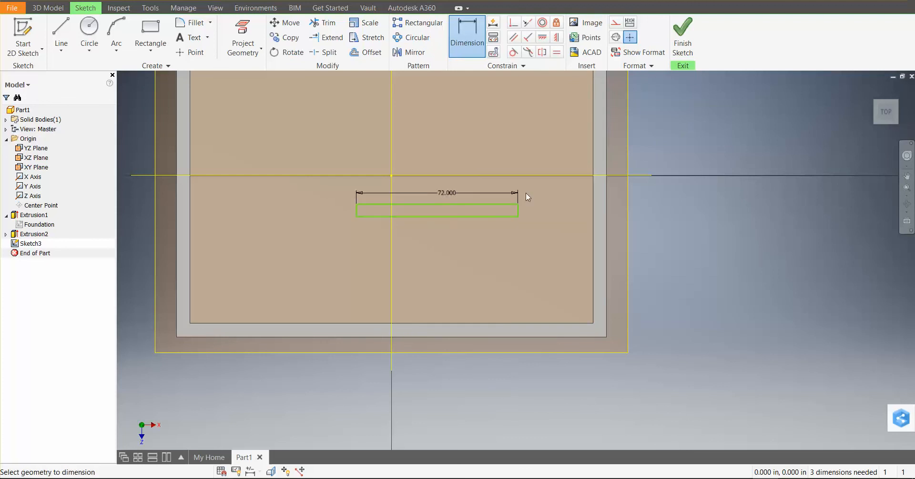
pyautogui.hotkey('ctrl', 'z')
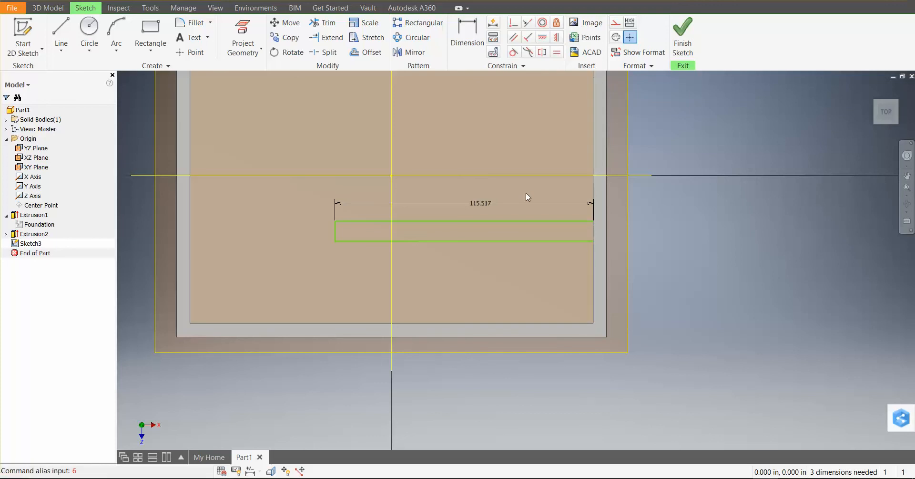
pyautogui.doubleClick(482, 203)
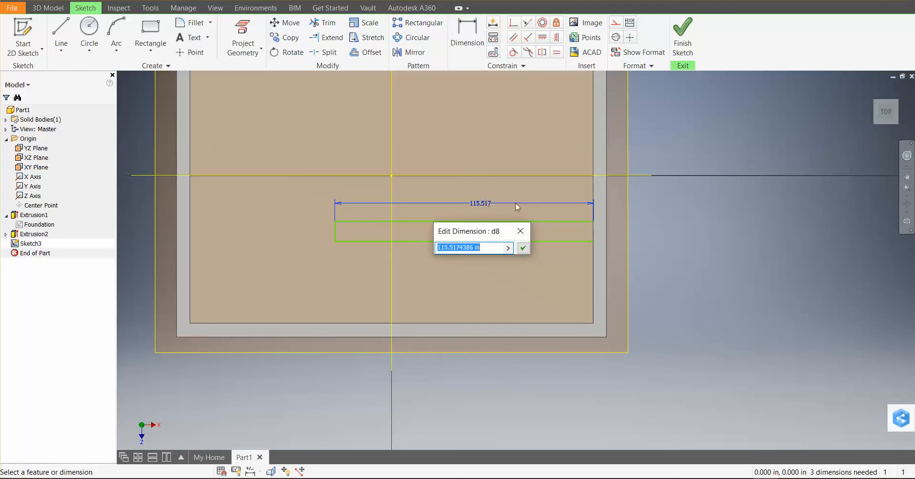
pyautogui.write('6')
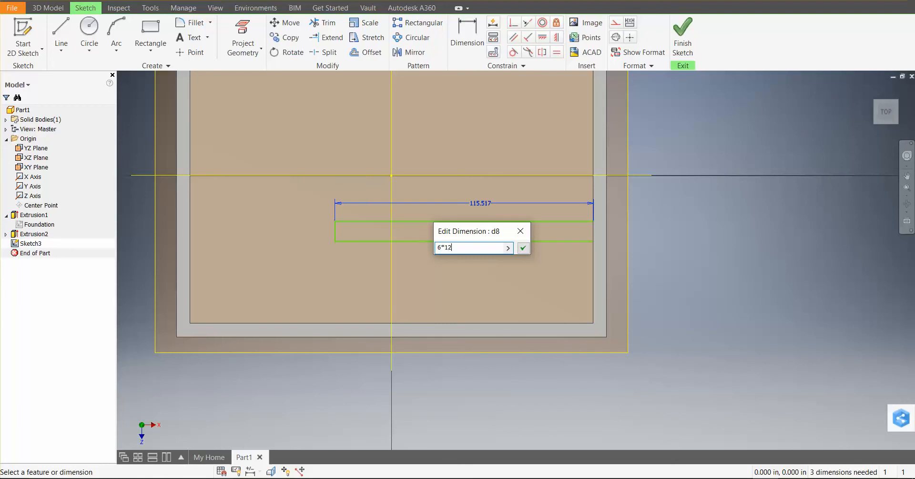
pyautogui.write('*12')
pyautogui.press('Return')
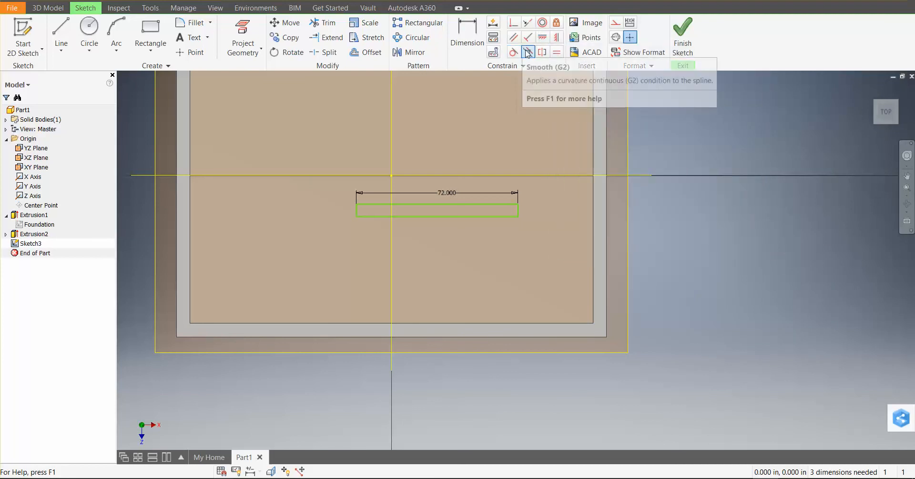
# Constrain the midpoint of the rectangle's right short side coincident with the right wall's inner edge
pyautogui.click(514, 25)
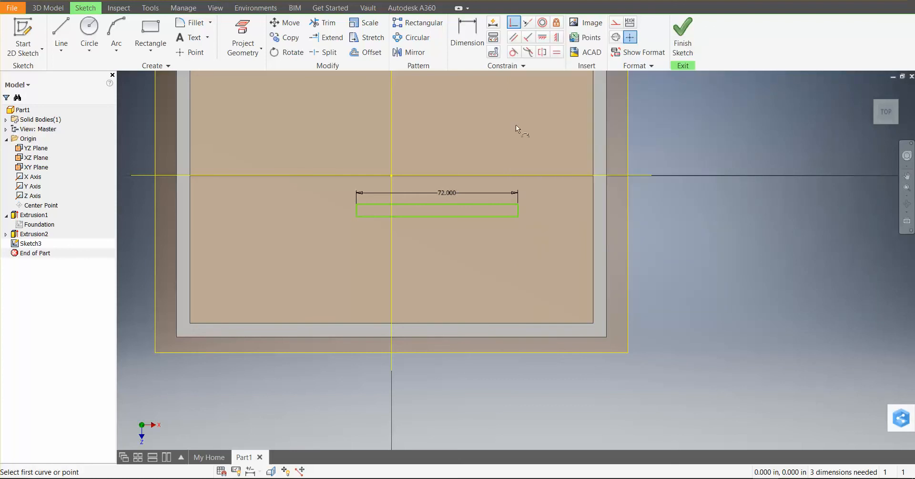
pyautogui.click(518, 209)
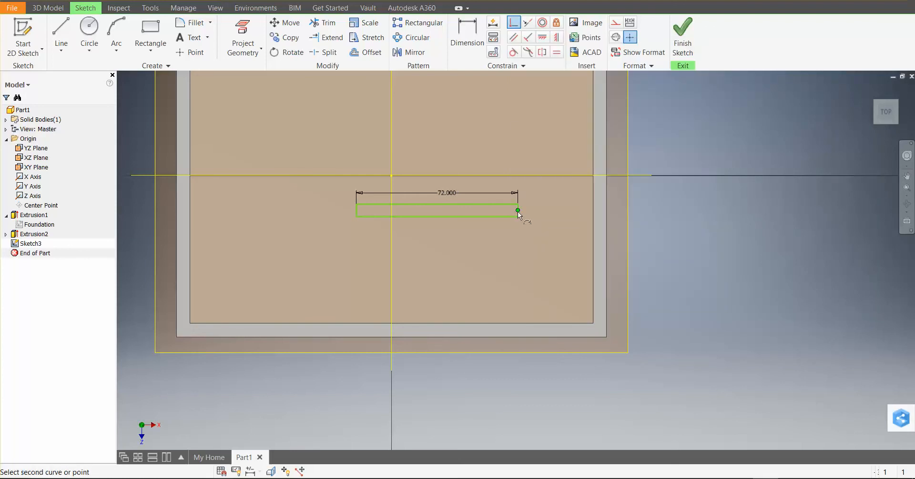
pyautogui.click(593, 214)
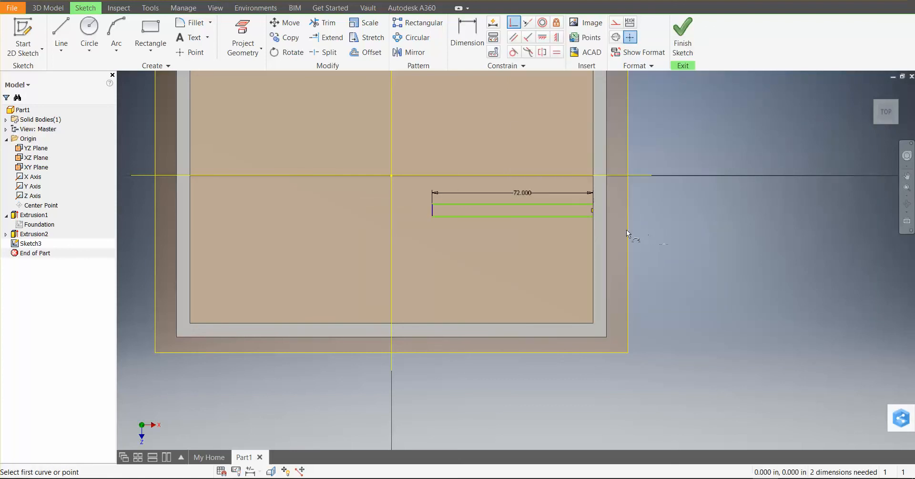
# Dimension the short side of the narrow rectangle at 6 in
pyautogui.scroll(-3, 624, 228)
pyautogui.scroll(6, 615, 224)
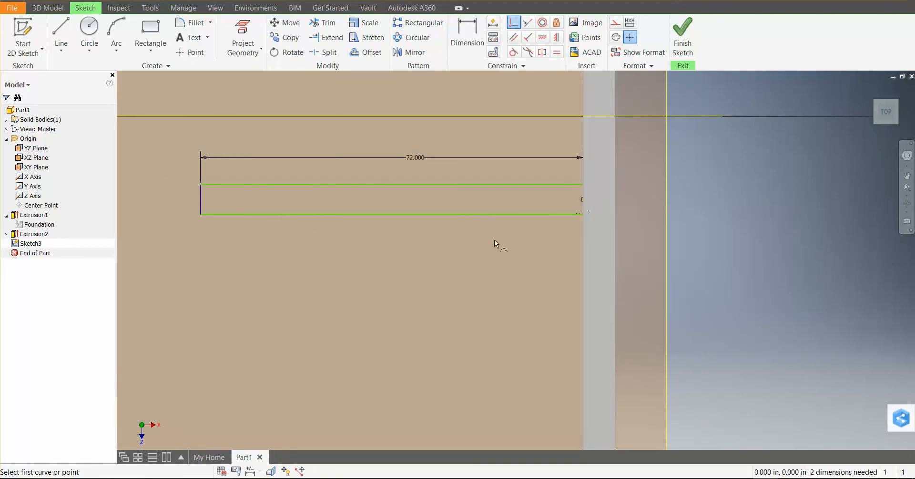
pyautogui.scroll(-2, 402, 250)
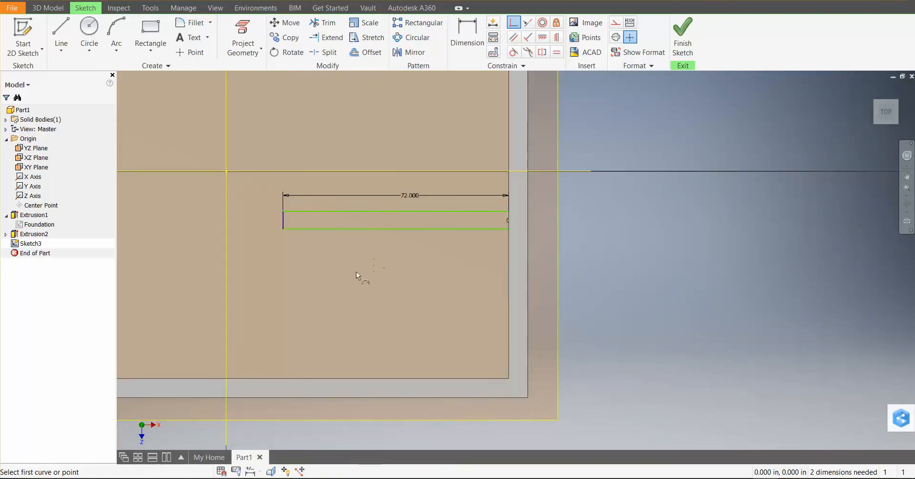
pyautogui.press('d')
pyautogui.click(284, 219)
pyautogui.click(256, 228)
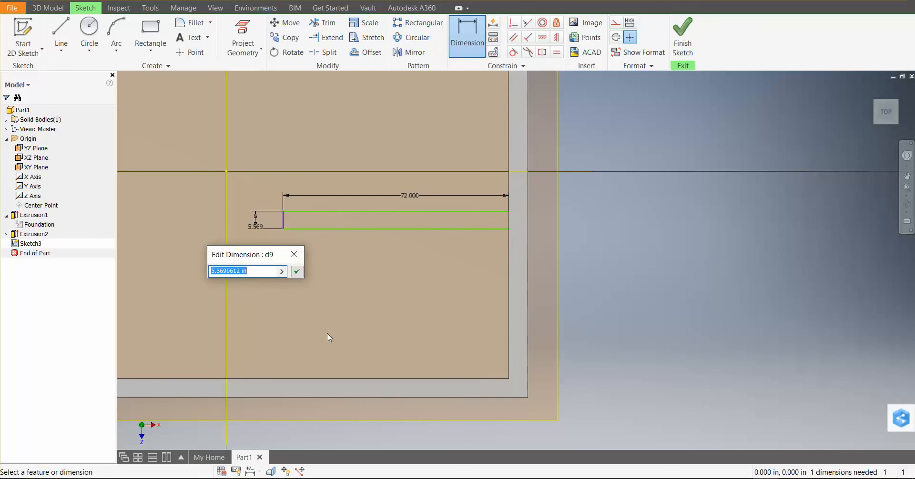
pyautogui.write('6')
pyautogui.press('Return')
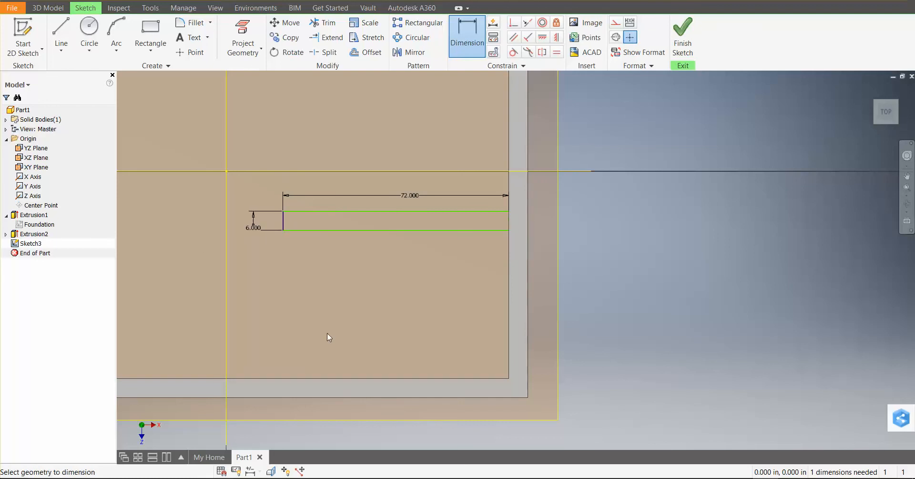
# Dimension the distance from the rectangle's lower side to the front wall's inner edge at 48 in and finish the sketch
pyautogui.click(485, 231)
pyautogui.click(479, 378)
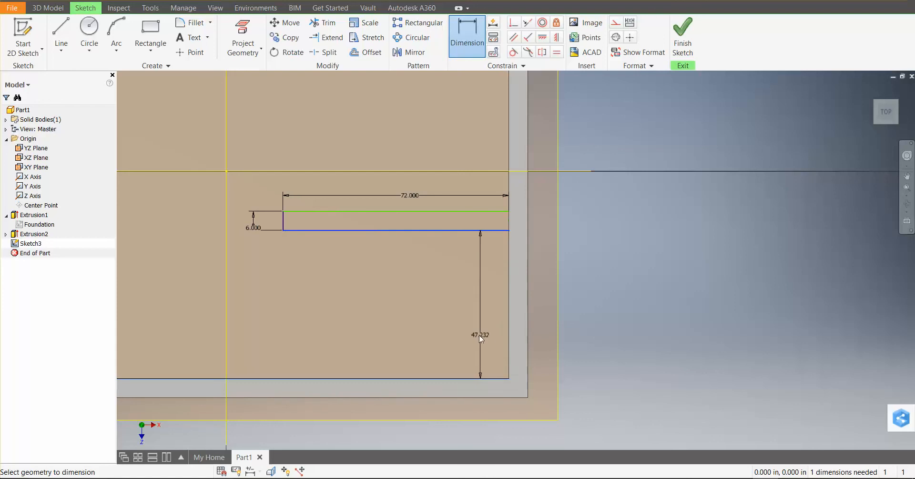
pyautogui.click(466, 332)
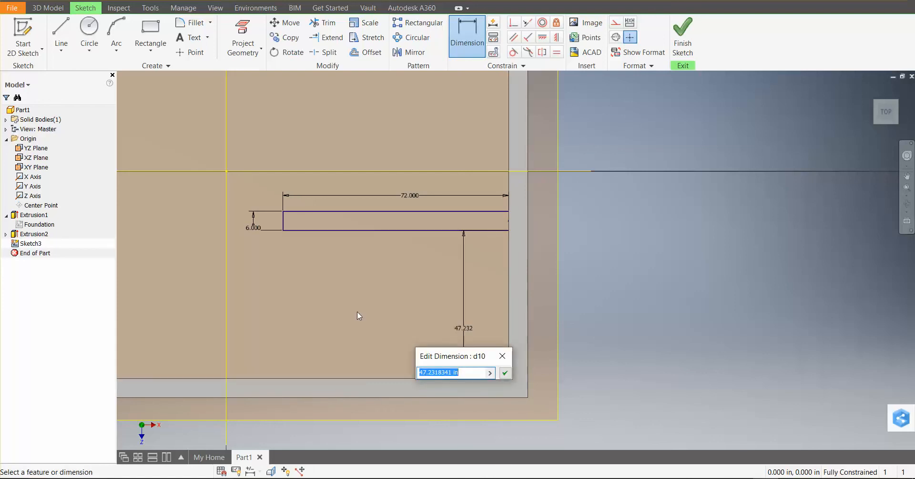
pyautogui.write('48')
pyautogui.press('Return')
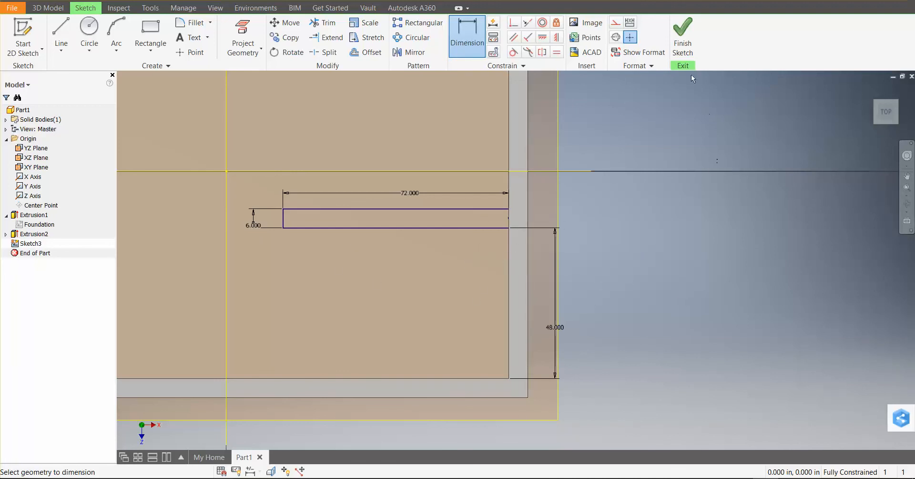
pyautogui.click(683, 37)
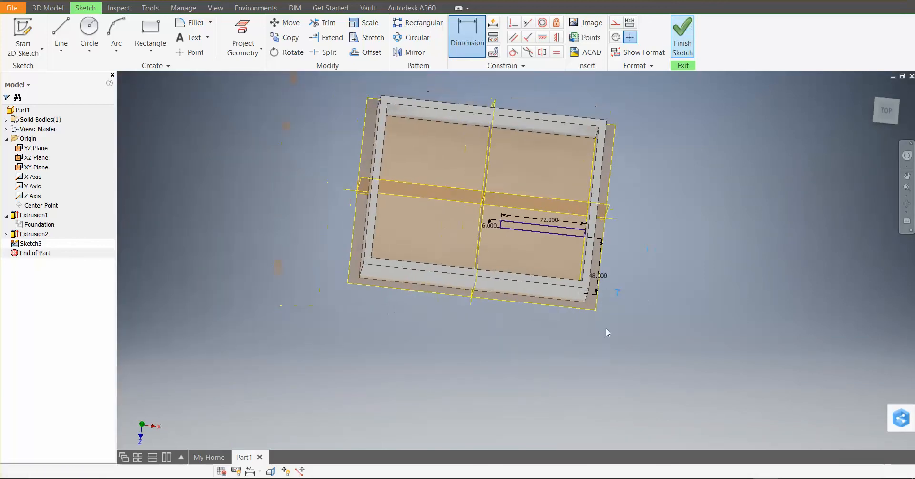
# Extrude the 72 by 6 in rectangle with the To extent, ending at the top face of the outer walls
pyautogui.scroll(5, 521, 332)
pyautogui.scroll(-3, 520, 322)
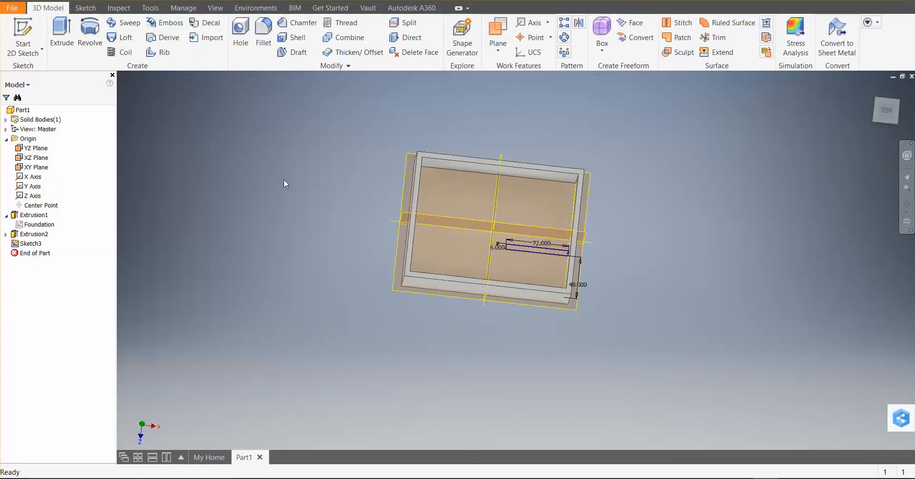
pyautogui.click(62, 36)
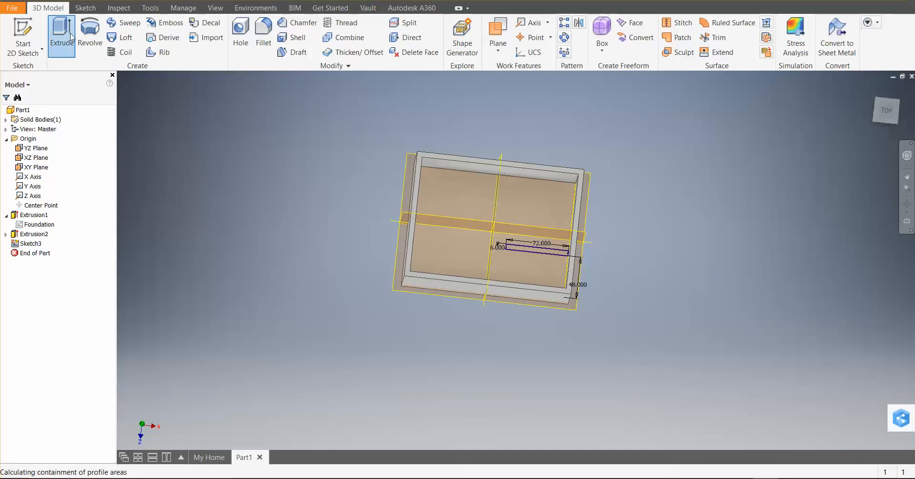
pyautogui.scroll(4, 532, 251)
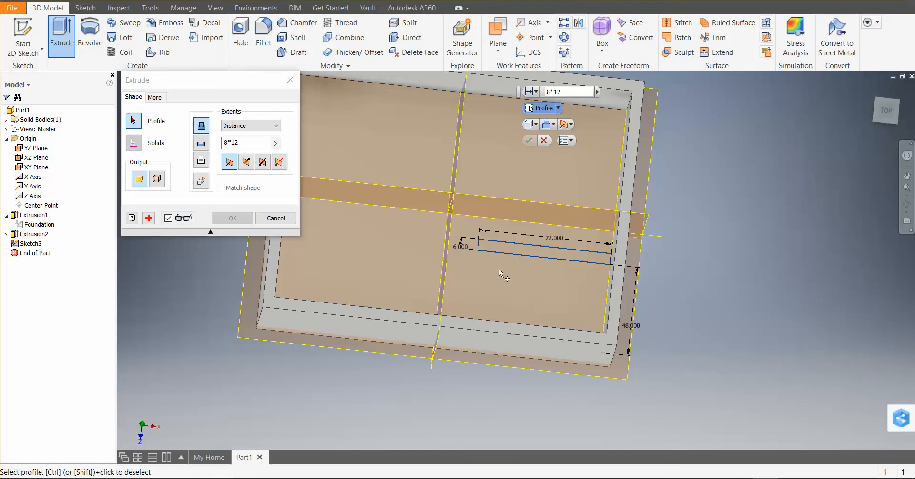
pyautogui.click(517, 254)
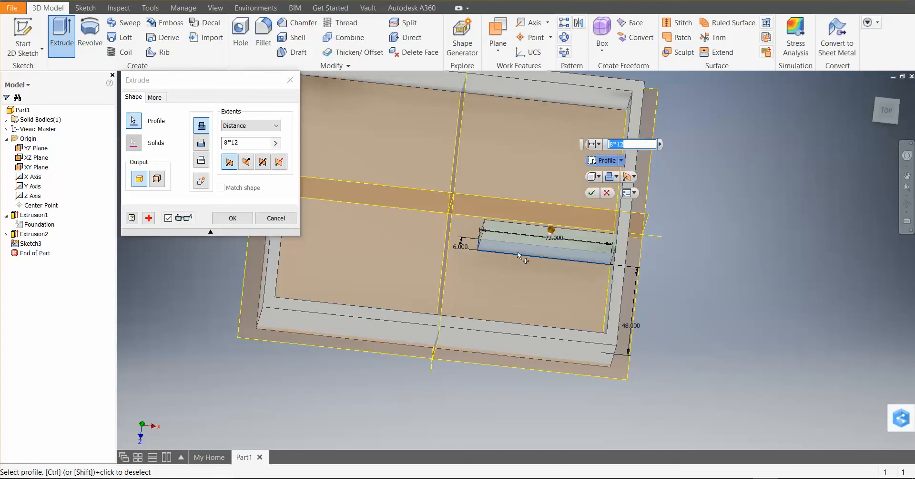
pyautogui.scroll(4, 610, 265)
pyautogui.scroll(-5, 625, 256)
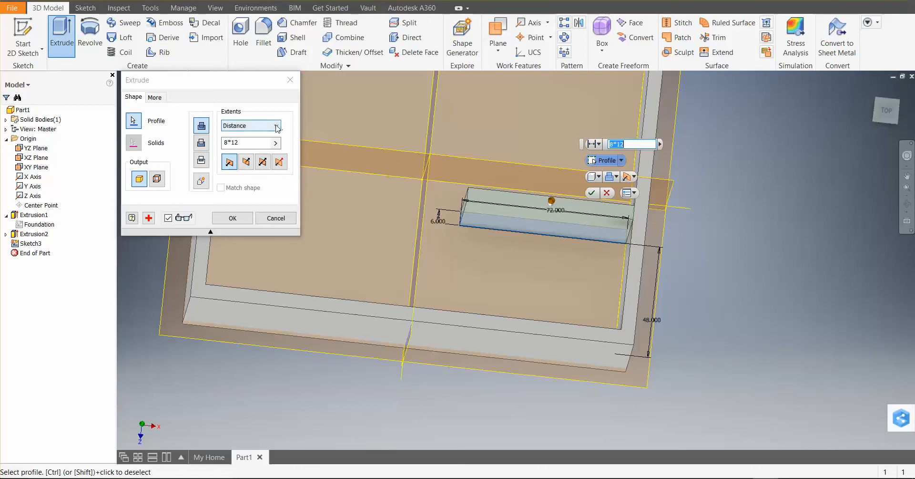
pyautogui.click(259, 125)
pyautogui.click(232, 151)
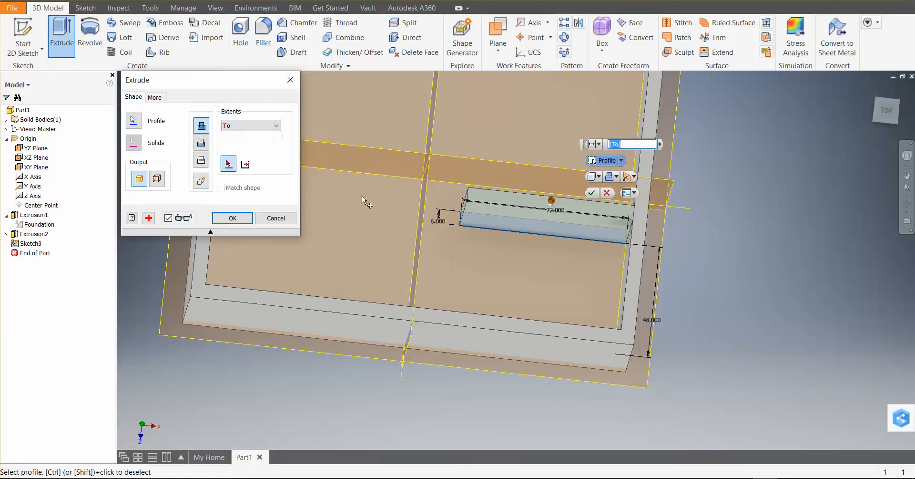
pyautogui.click(640, 225)
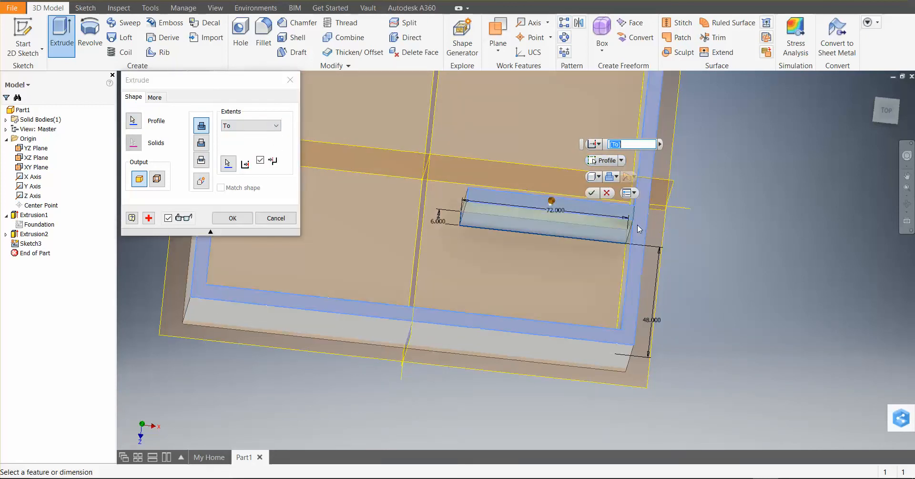
pyautogui.click(592, 193)
# Edit the outer wall extrusion (Extrusion2) and increase its distance to make the walls taller
pyautogui.scroll(-5, 692, 366)
pyautogui.scroll(6, 692, 365)
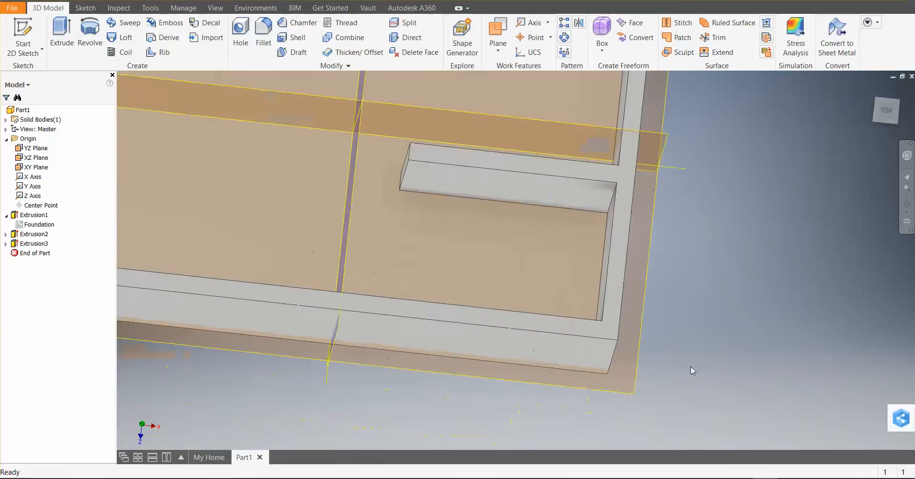
pyautogui.scroll(-5, 667, 345)
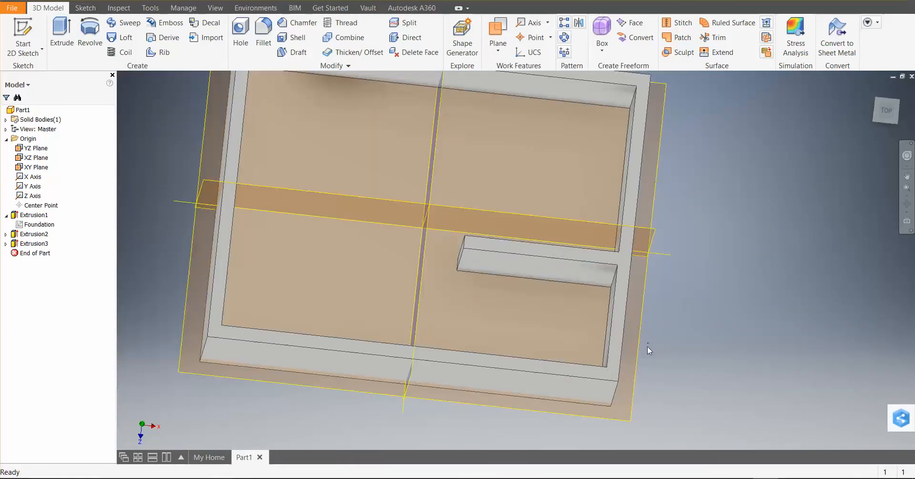
pyautogui.scroll(4, 647, 344)
pyautogui.scroll(-5, 647, 348)
pyautogui.scroll(4, 647, 348)
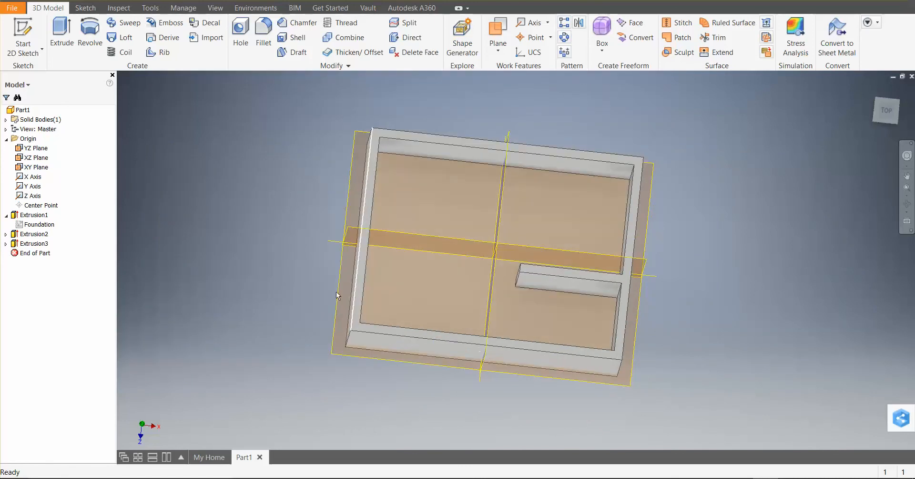
pyautogui.click(45, 235)
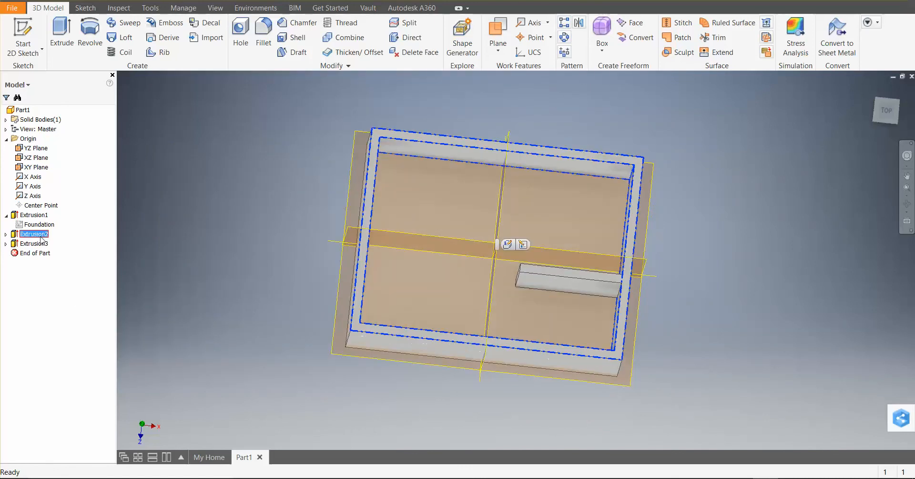
pyautogui.rightClick(45, 236)
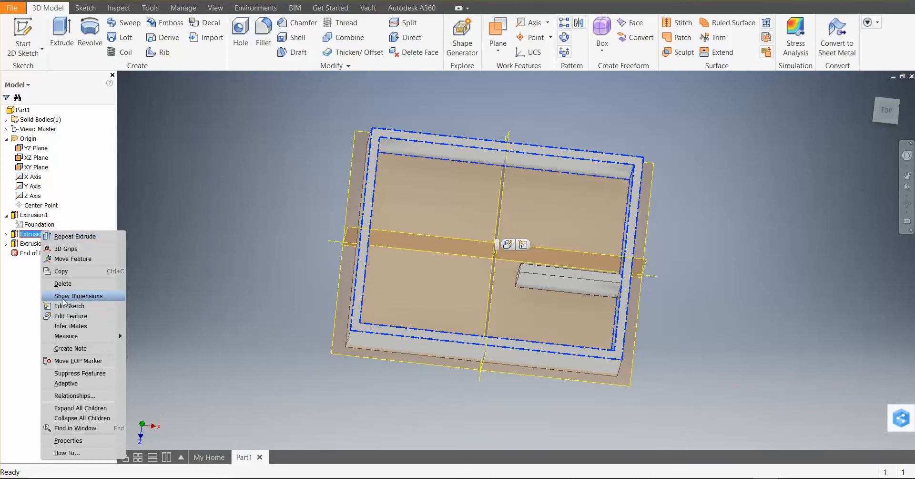
pyautogui.click(69, 315)
pyautogui.click(231, 142)
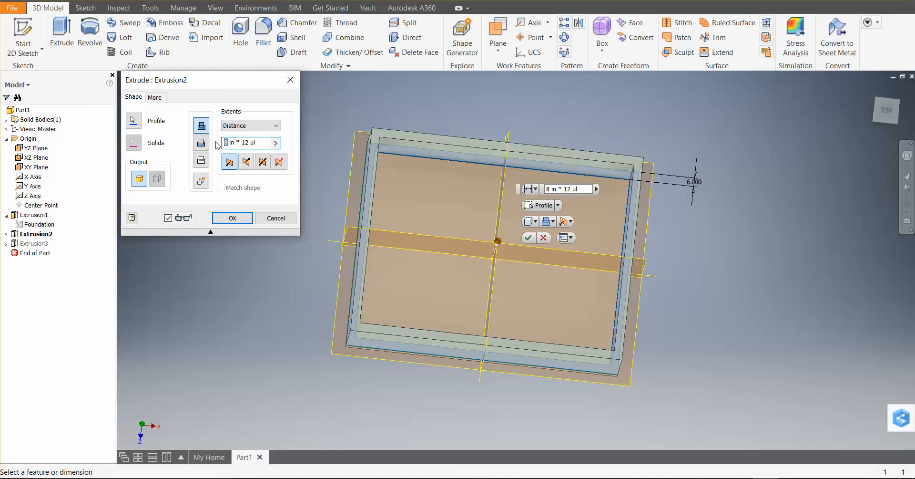
pyautogui.press('Return')
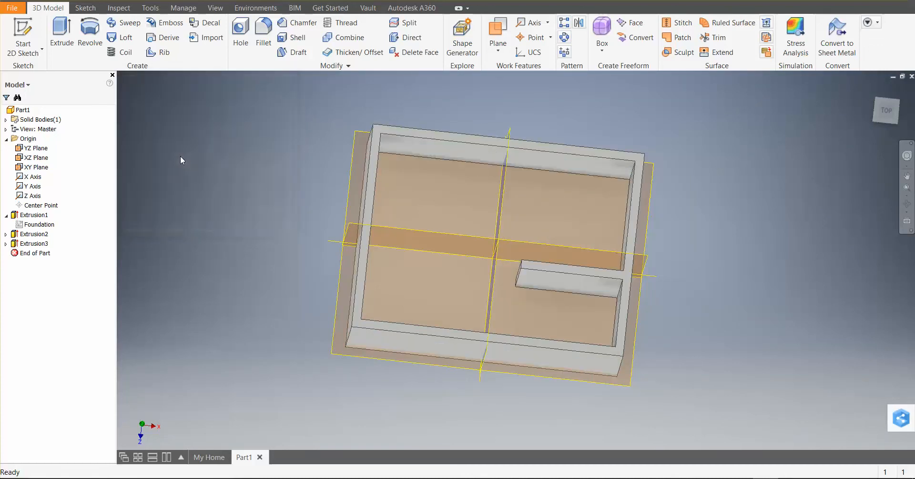
# Start a linear-placement hole with a 24 in diameter on the outer face of the building's right end wall
pyautogui.scroll(5, 562, 306)
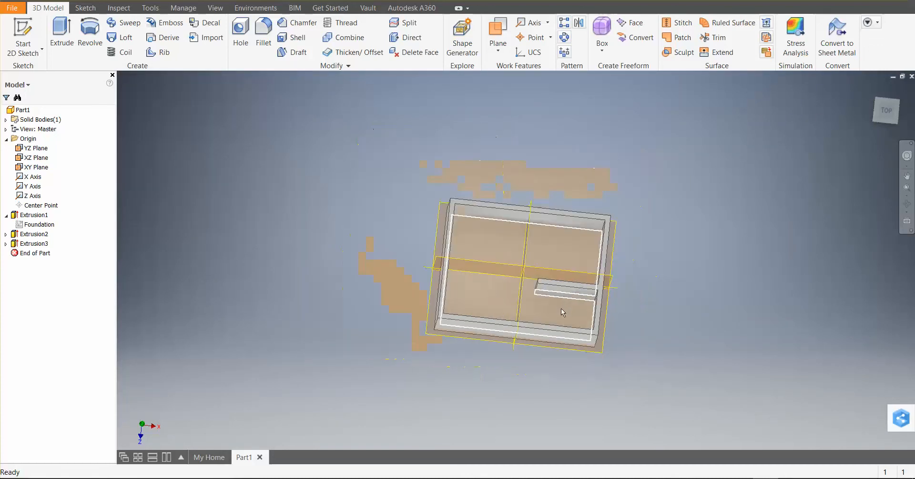
pyautogui.scroll(-5, 656, 269)
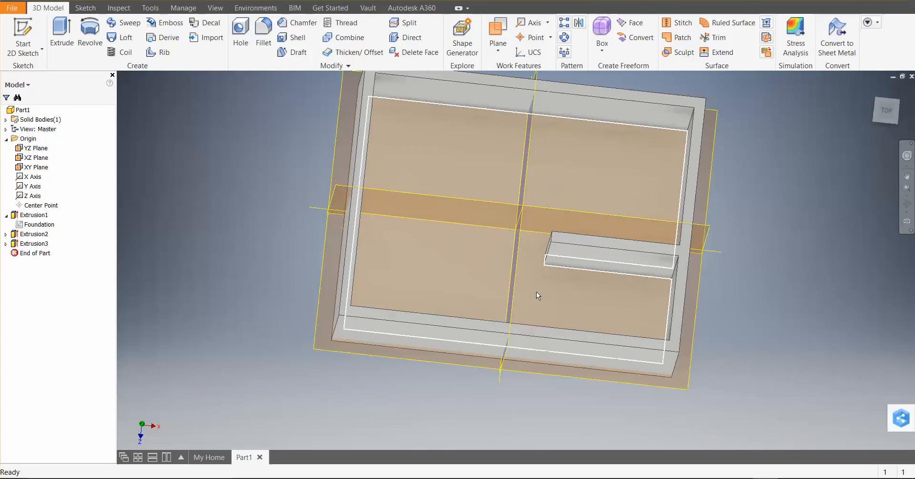
pyautogui.moveTo(433, 295); pyautogui.dragTo(411, 333, button='middle')
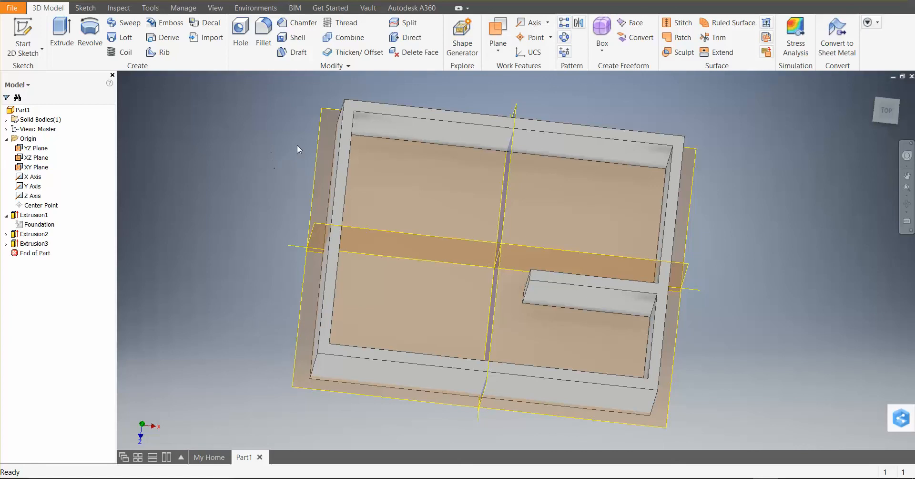
pyautogui.moveTo(221, 233)
pyautogui.keyDown('shift'); pyautogui.mouseDown(button='middle')
pyautogui.moveTo(276, 257)
pyautogui.moveTo(272, 242)
pyautogui.moveTo(224, 220)
pyautogui.mouseUp(button='middle'); pyautogui.keyUp('shift')
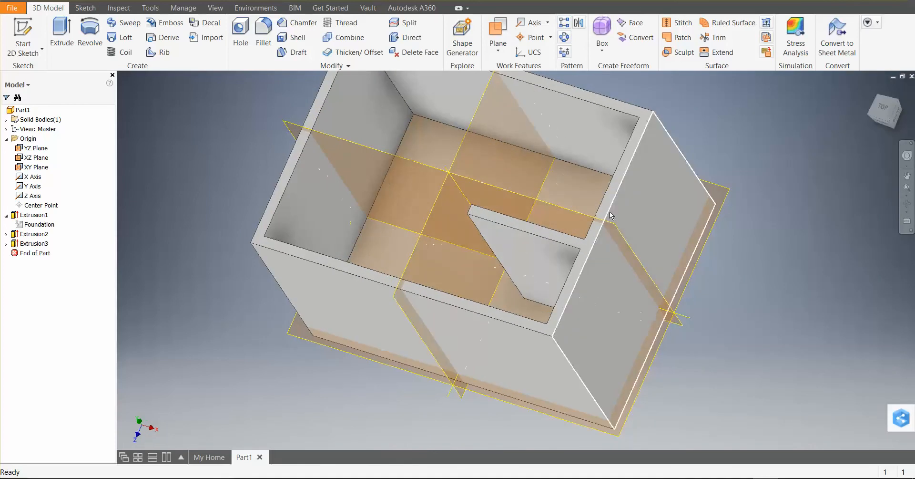
pyautogui.click(243, 38)
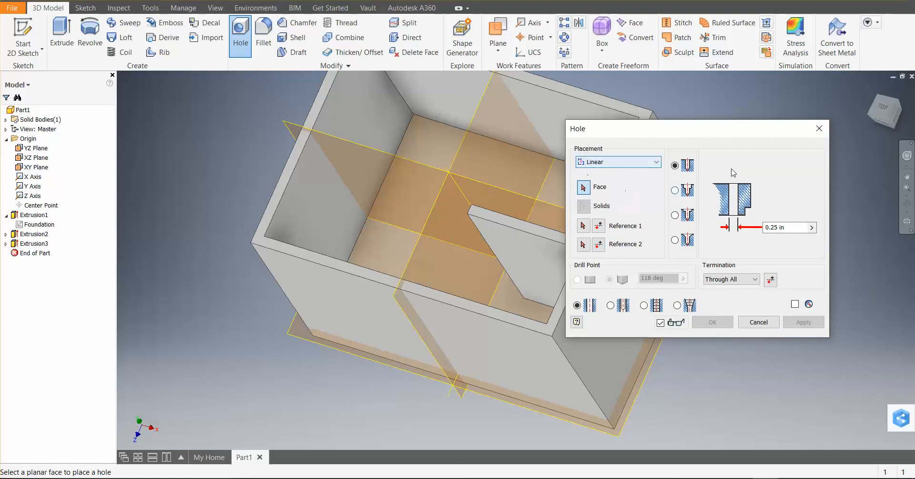
pyautogui.moveTo(736, 133); pyautogui.dragTo(406, 125)
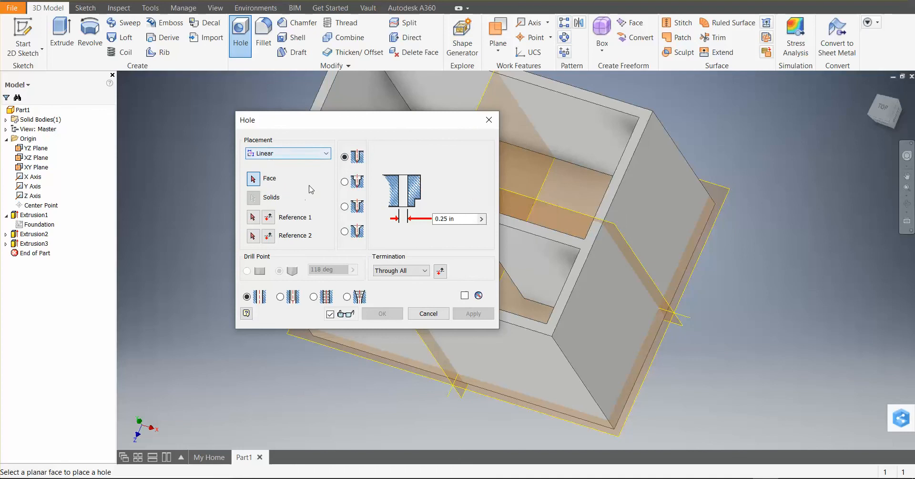
pyautogui.click(462, 215)
pyautogui.write('24')
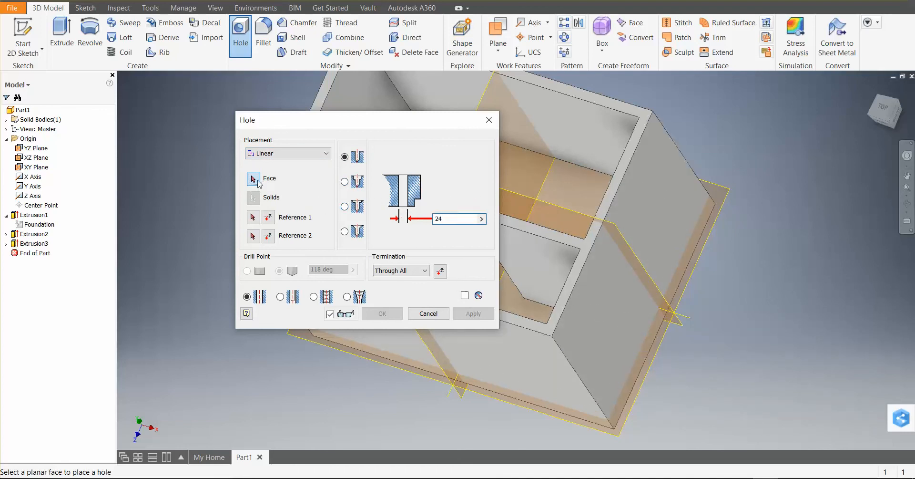
pyautogui.click(663, 238)
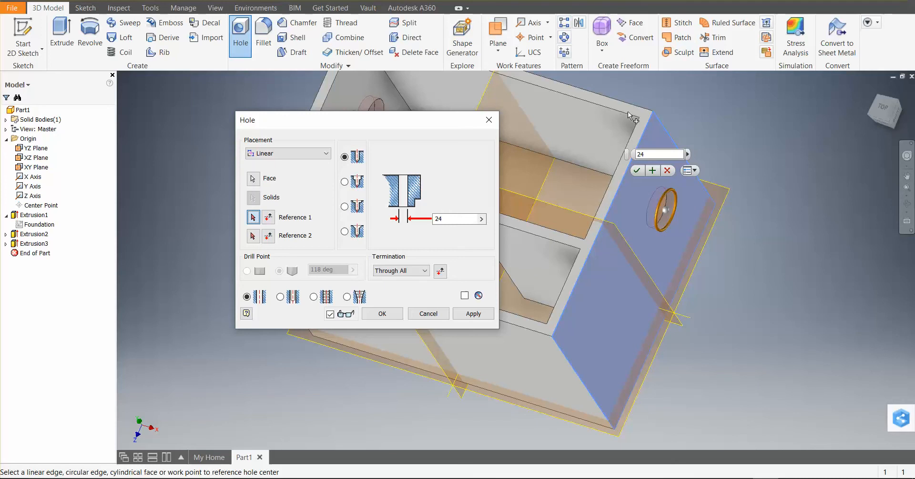
# Locate the hole center 24 in from the end wall's vertical edge at the back corner
pyautogui.click(652, 138)
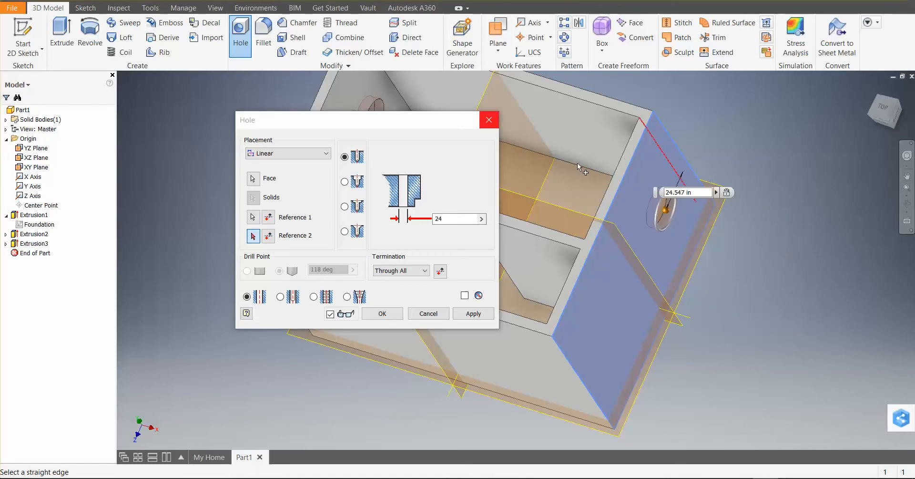
pyautogui.click(687, 192)
pyautogui.write('2')
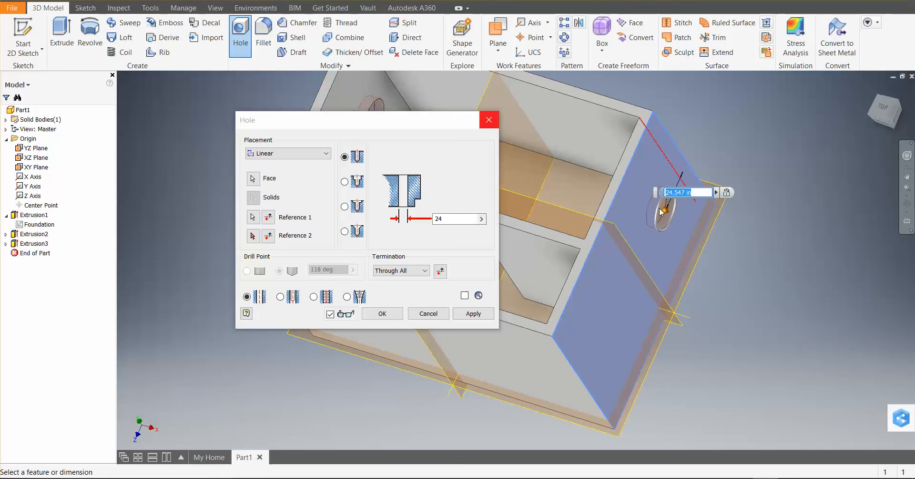
pyautogui.write('4')
pyautogui.press('Return')
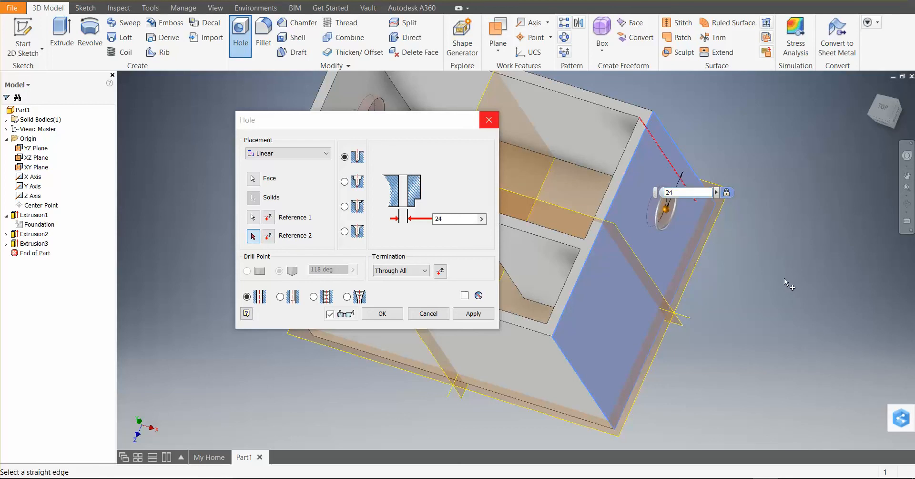
# Locate the hole center 36 in from the end wall's bottom edge and create the hole with Through All termination
pyautogui.click(250, 238)
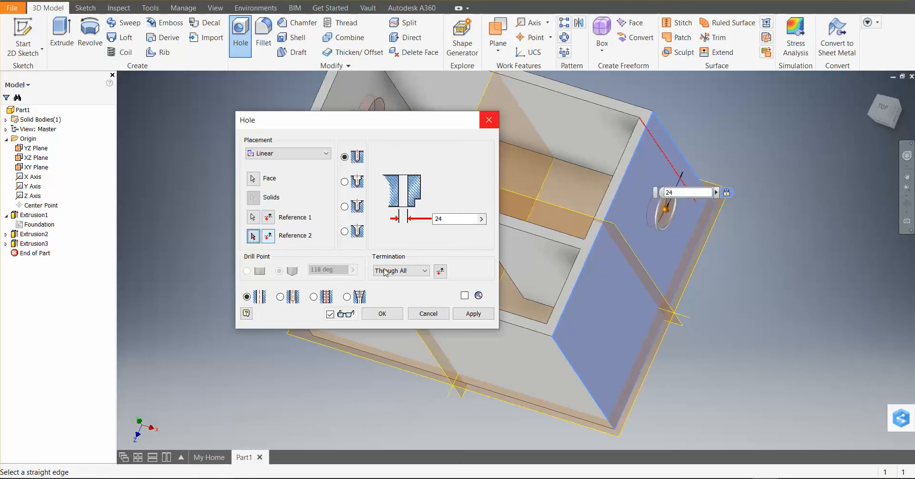
pyautogui.click(673, 250)
pyautogui.press('BackSpace')
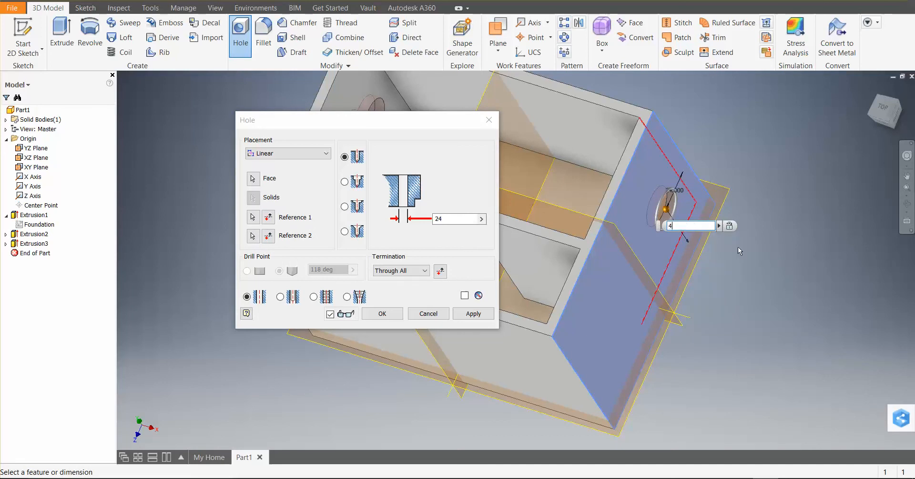
pyautogui.write('36')
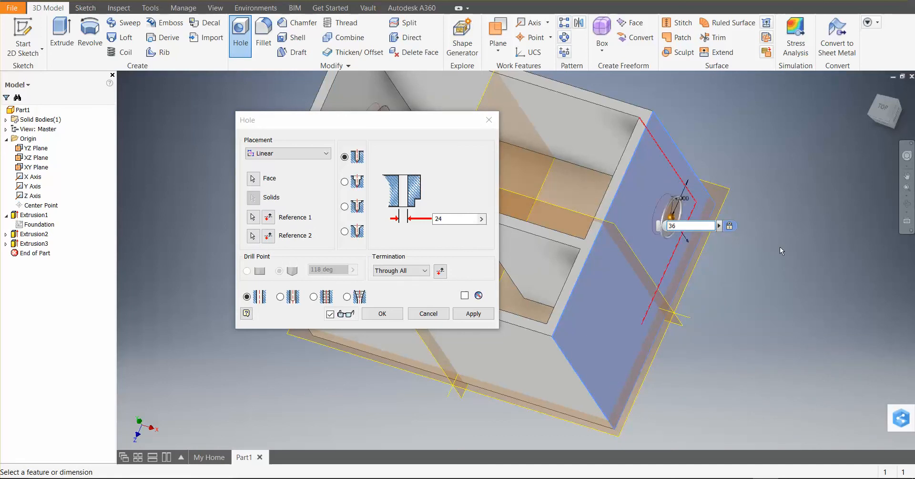
pyautogui.moveTo(757, 300); pyautogui.dragTo(782, 308, button='middle')
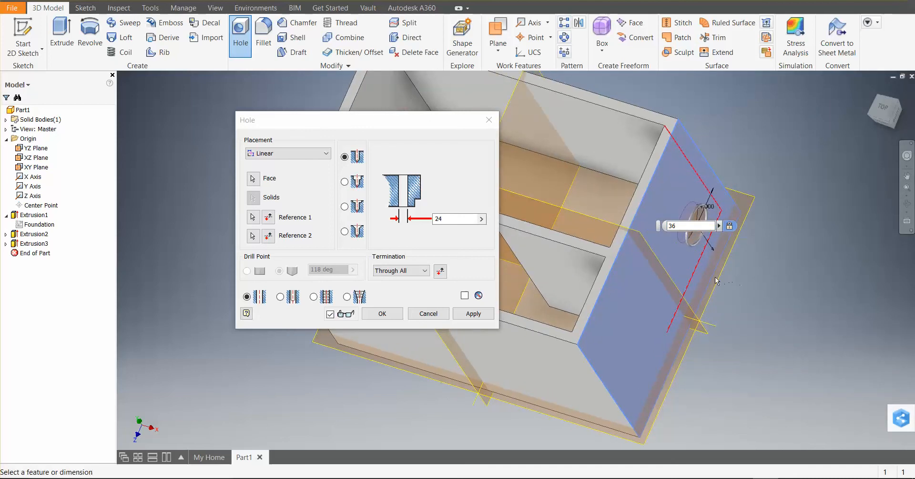
pyautogui.keyDown('shift'); pyautogui.moveTo(524, 291); pyautogui.dragTo(621, 308, button='middle'); pyautogui.keyUp('shift')
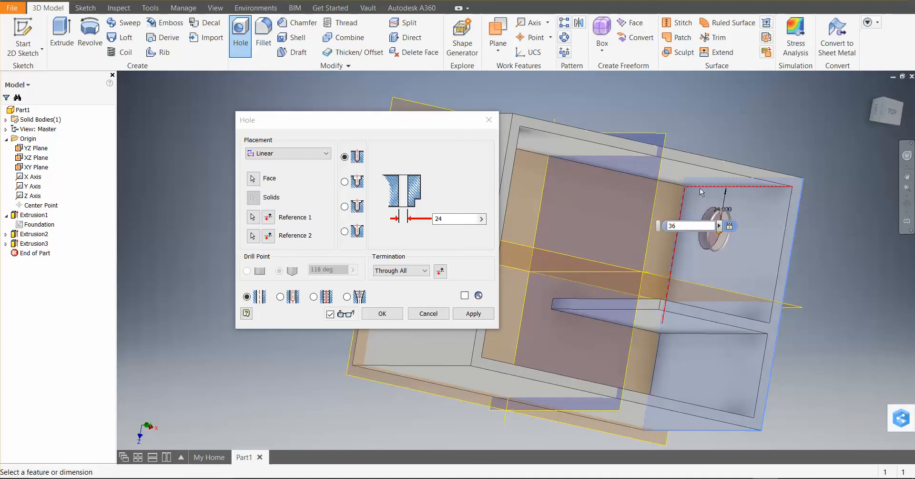
pyautogui.click(386, 317)
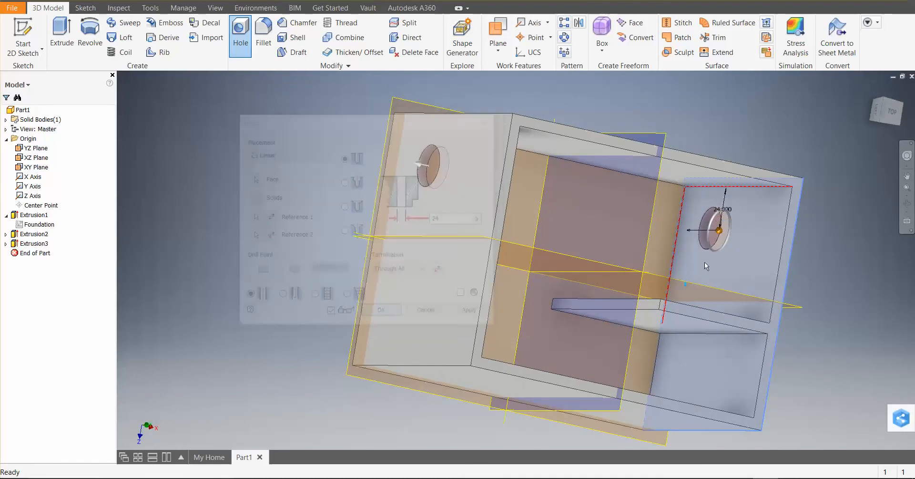
# Edit the hole to use the To termination, ending at the inner face of the same end wall
pyautogui.moveTo(807, 338); pyautogui.dragTo(734, 337, button='middle')
pyautogui.moveTo(548, 285); pyautogui.dragTo(634, 273, button='middle')
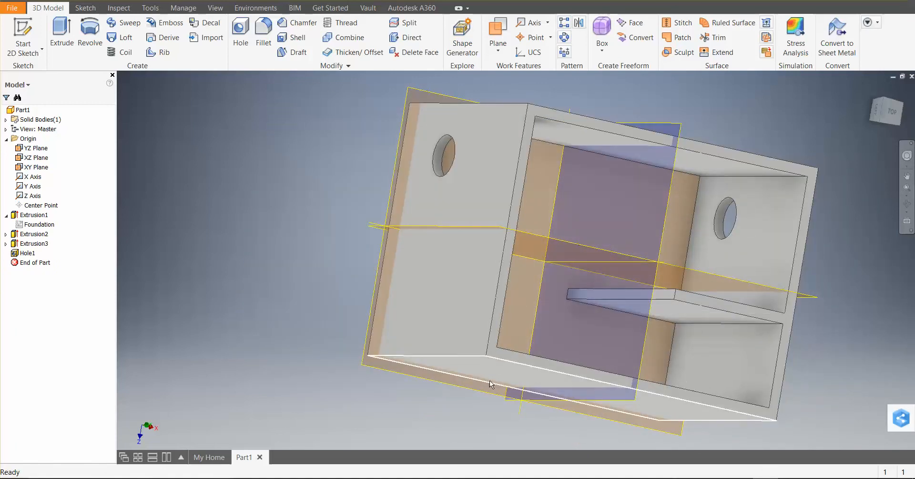
pyautogui.click(28, 253)
pyautogui.click(29, 253)
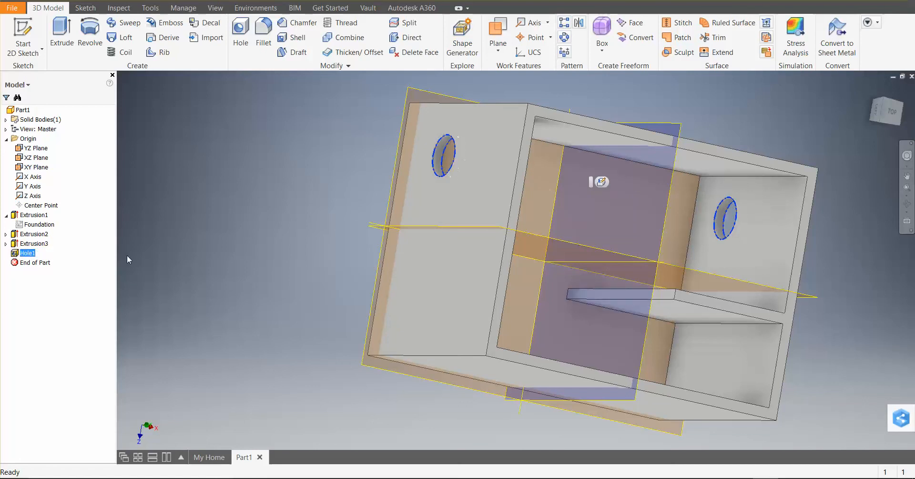
pyautogui.rightClick(13, 253)
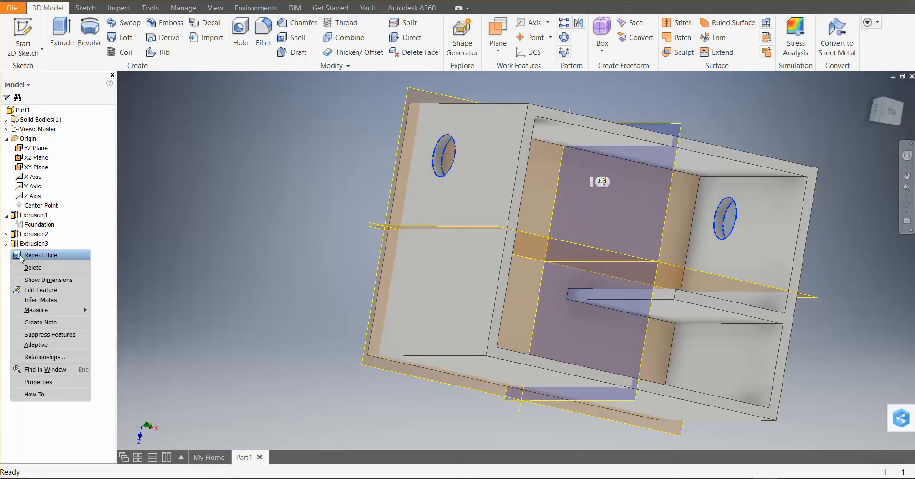
pyautogui.click(41, 290)
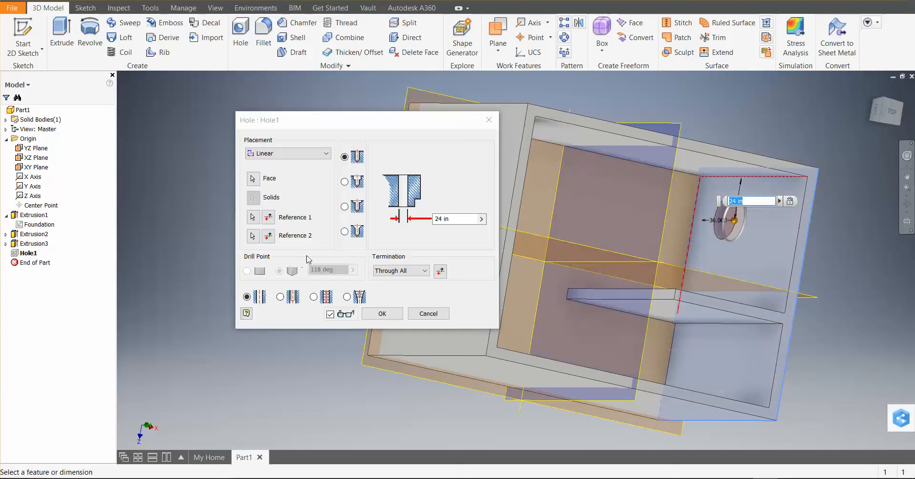
pyautogui.click(427, 271)
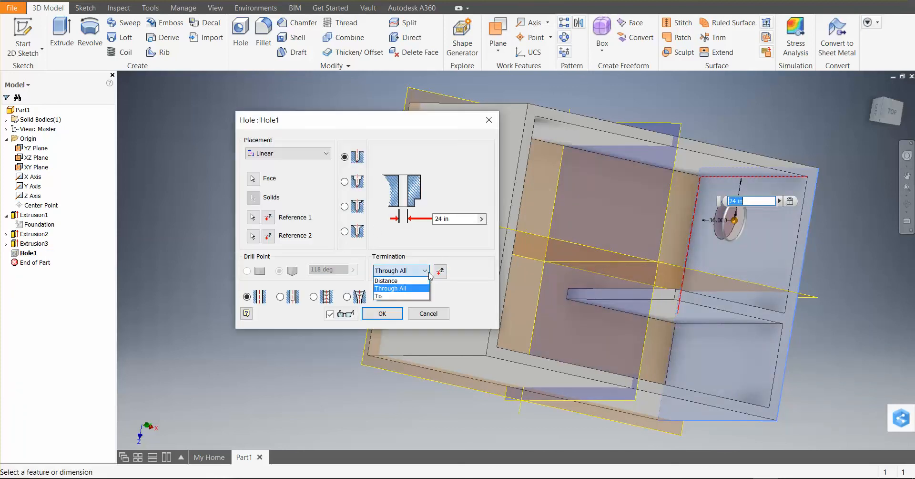
pyautogui.click(406, 296)
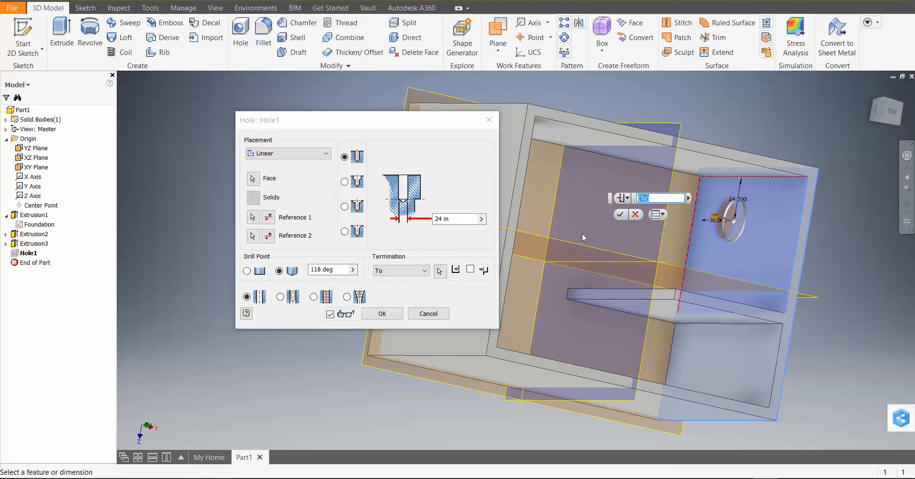
pyautogui.click(382, 310)
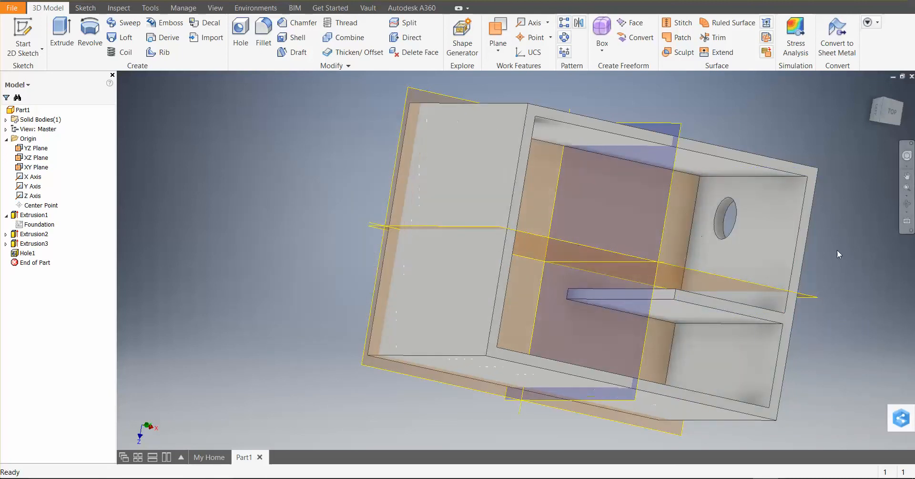
pyautogui.keyDown('shift'); pyautogui.moveTo(836, 321); pyautogui.dragTo(648, 211, button='middle'); pyautogui.keyUp('shift')
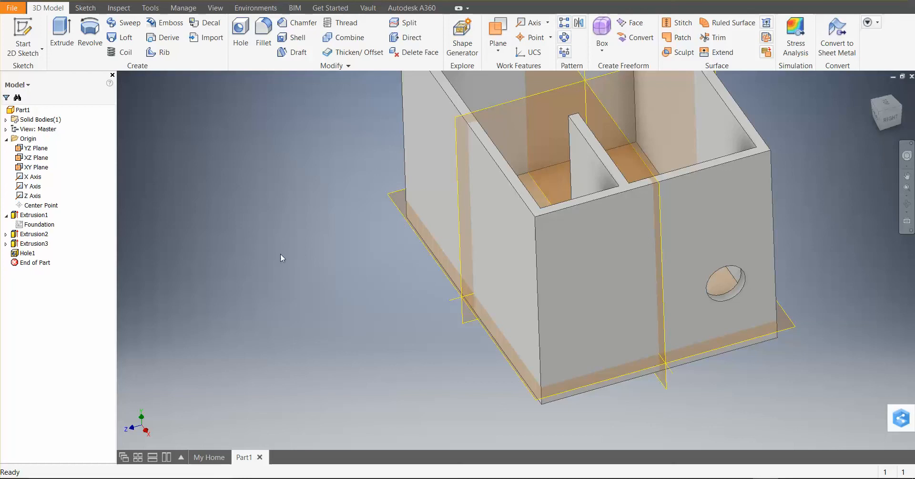
pyautogui.click(12, 8)
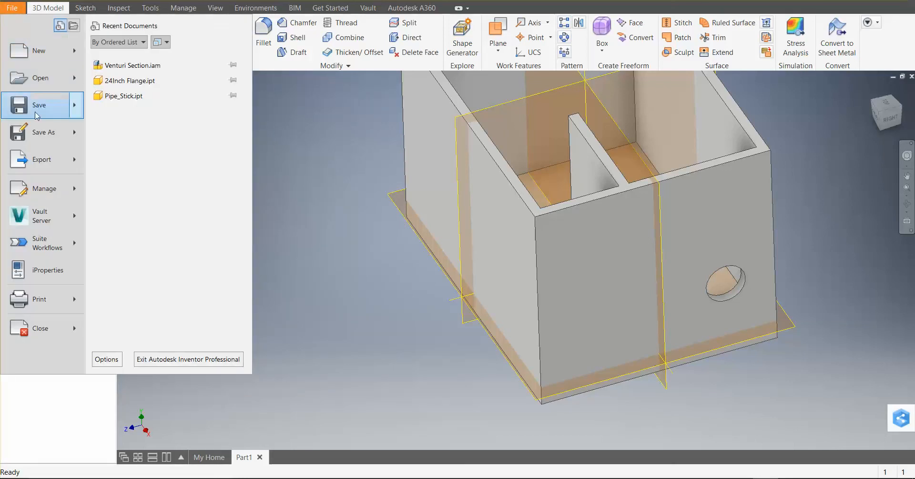
pyautogui.click(47, 108)
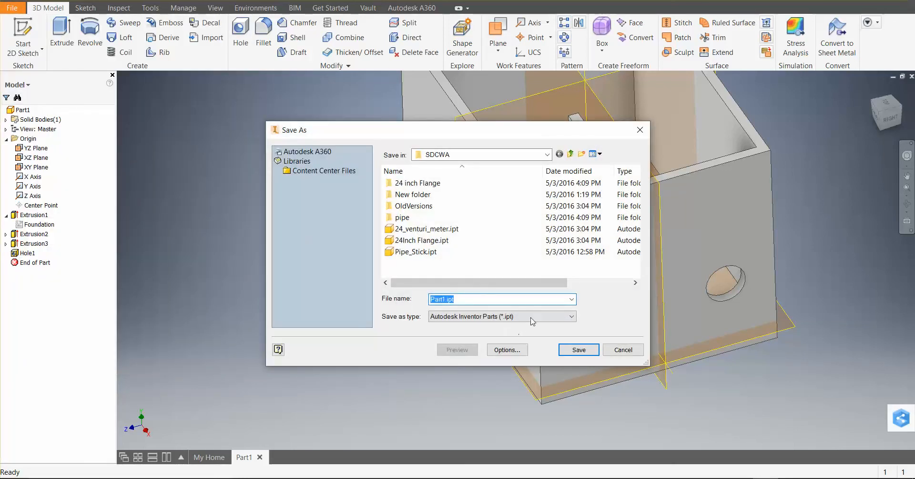
pyautogui.click(632, 352)
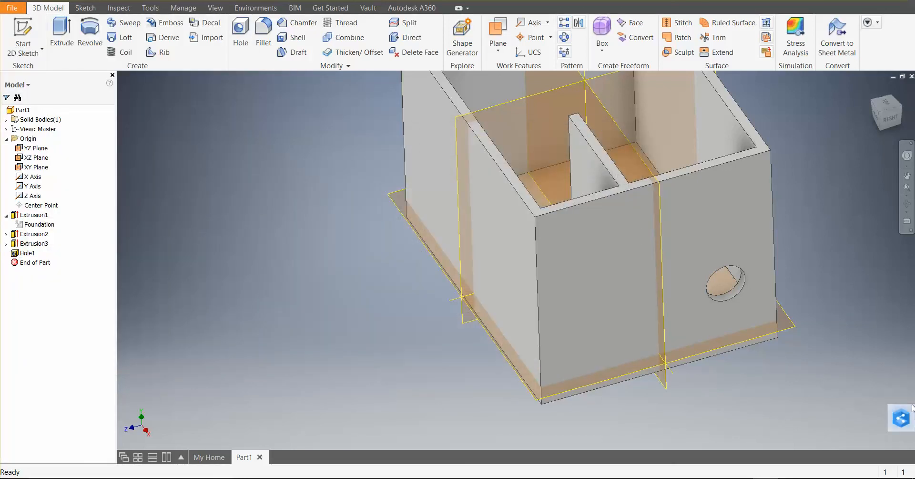